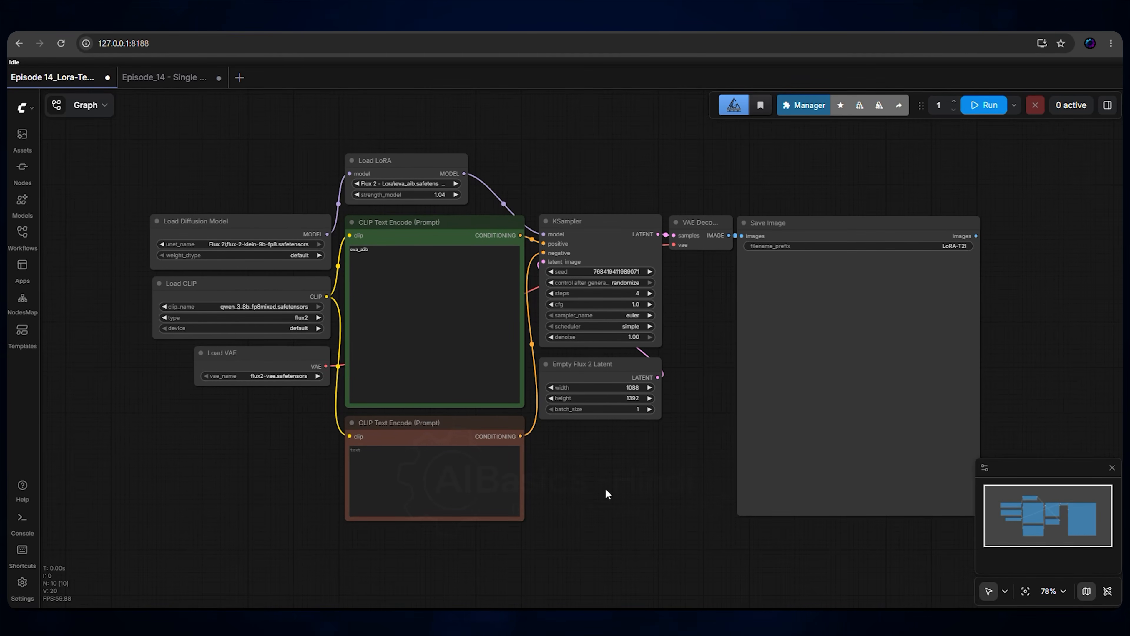
Step: Below eva_aib in the positive prompt, describe a photorealistic 2K full body portrait laying on her stomach, propped on her elbows, looking forward, and generate it
scroll(272, 420, up, 5)
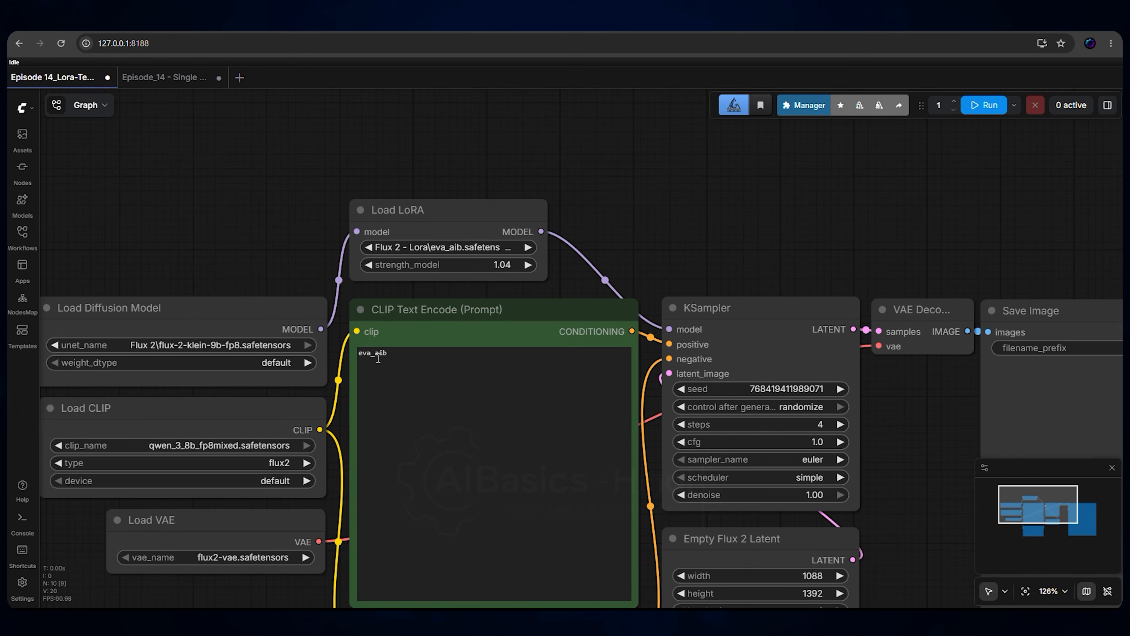
click(391, 373)
text(full body portrait, laying on her stomach, propped up on her elbows, looking forward. Ultra photorealistic 2K square, shallow depth of field, preserve identical face and figure exactly.)
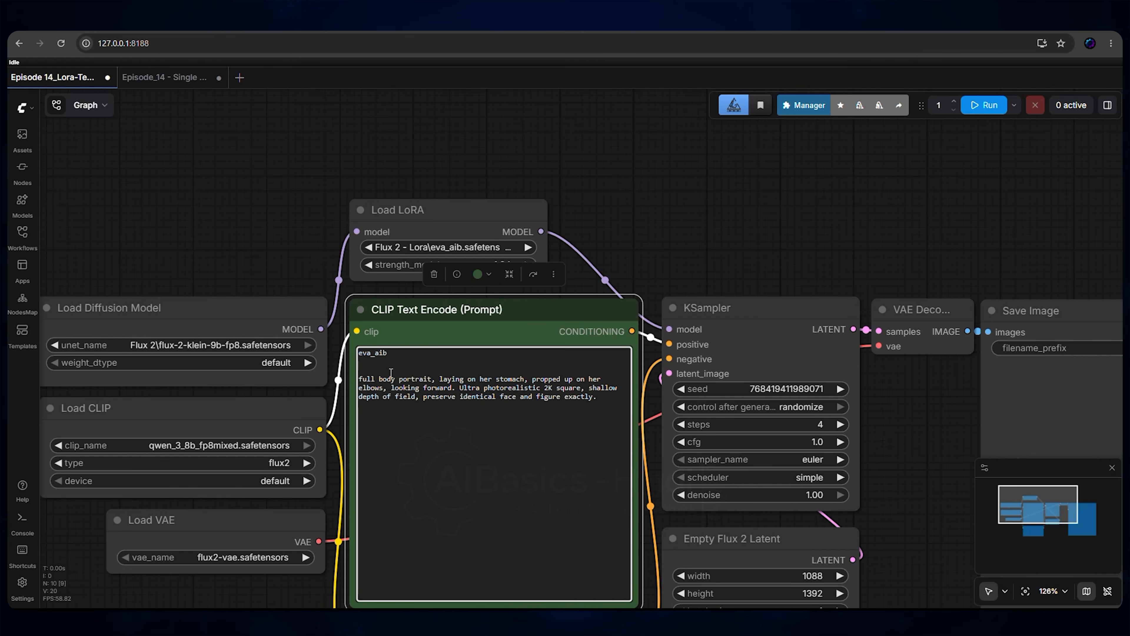
click(939, 242)
click(971, 107)
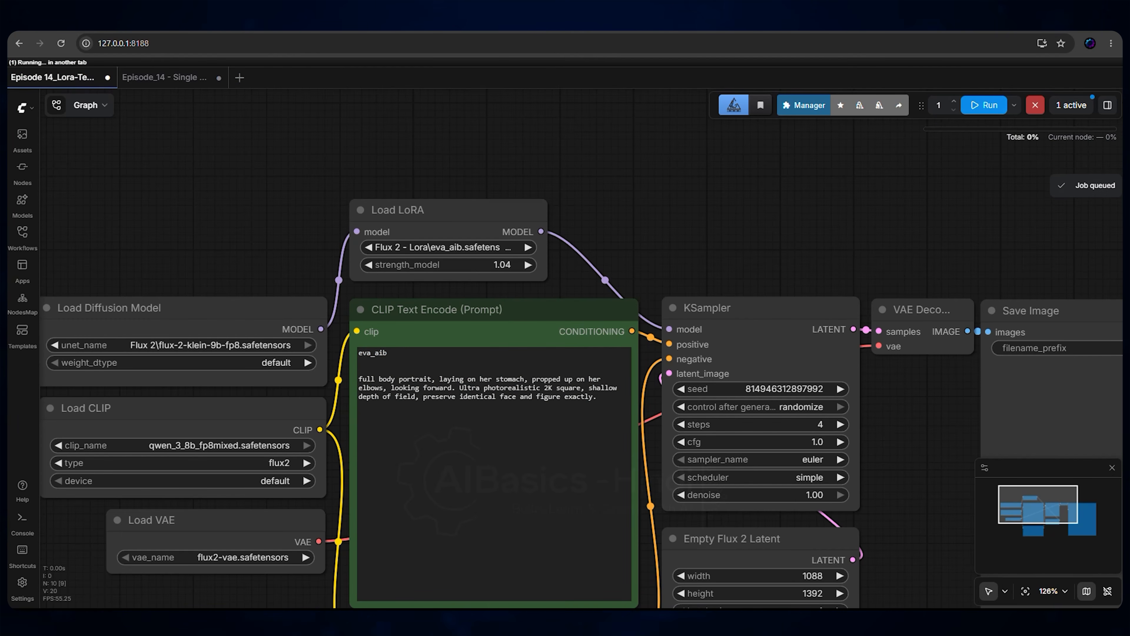
click(1025, 591)
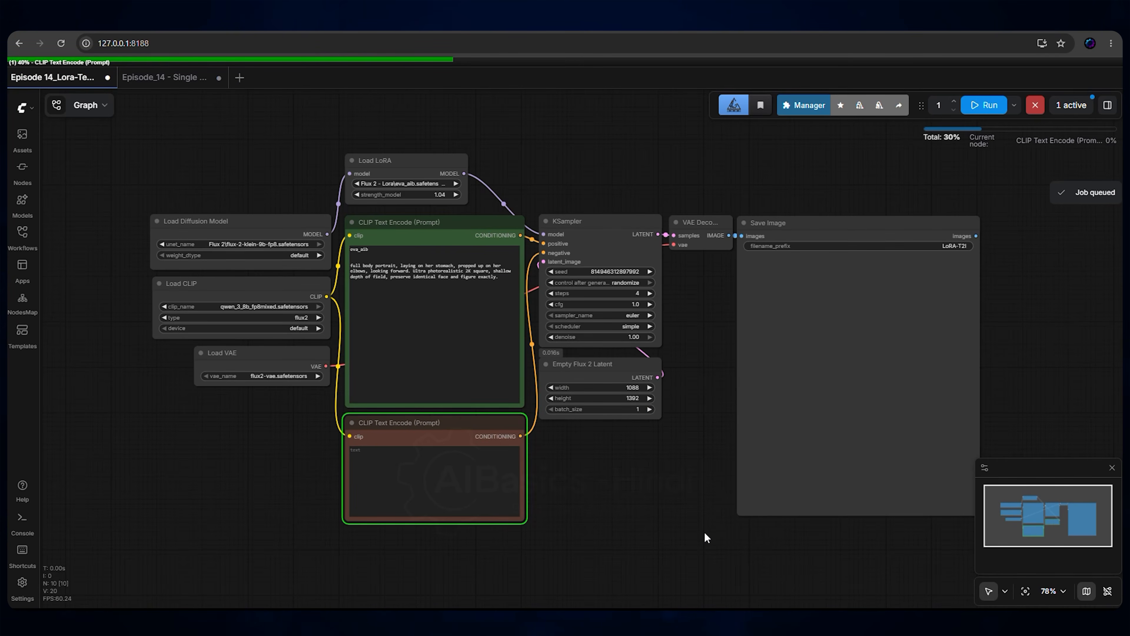
scroll(879, 373, up, 5)
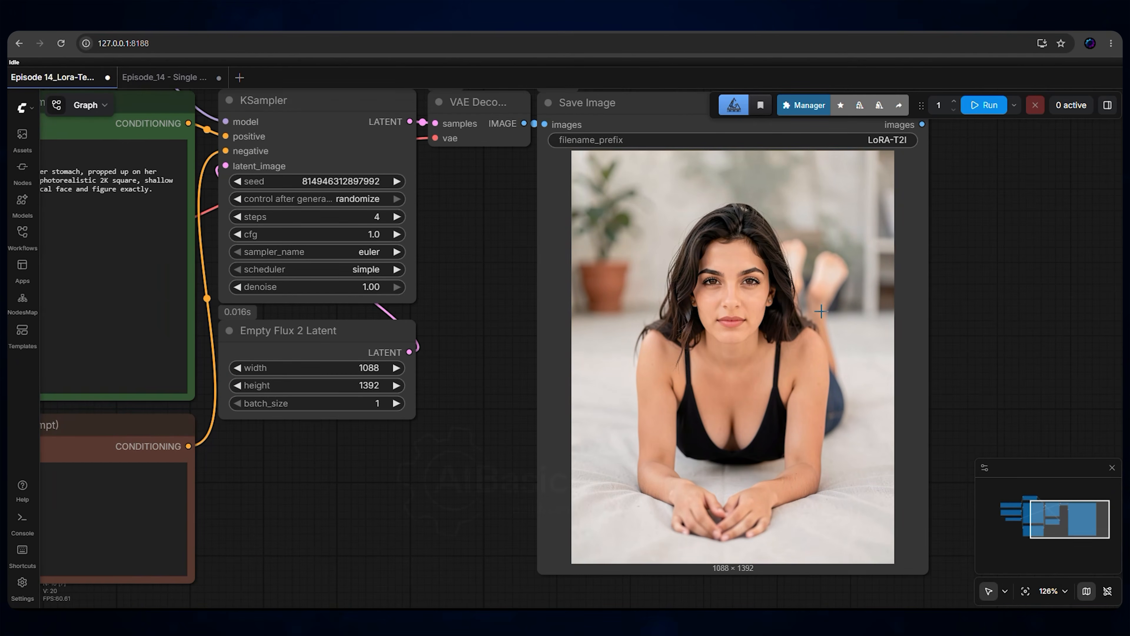
click(1026, 593)
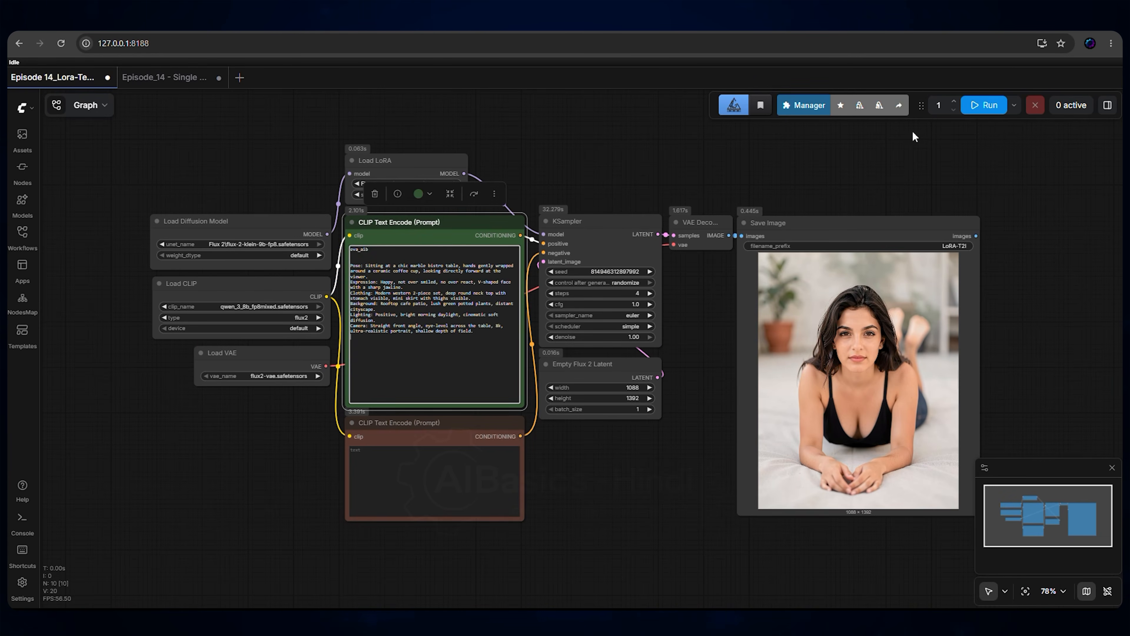
Step: Generate an image from the rooftop cafe bistro-table prompt and inspect the result in the Save Image node
click(983, 105)
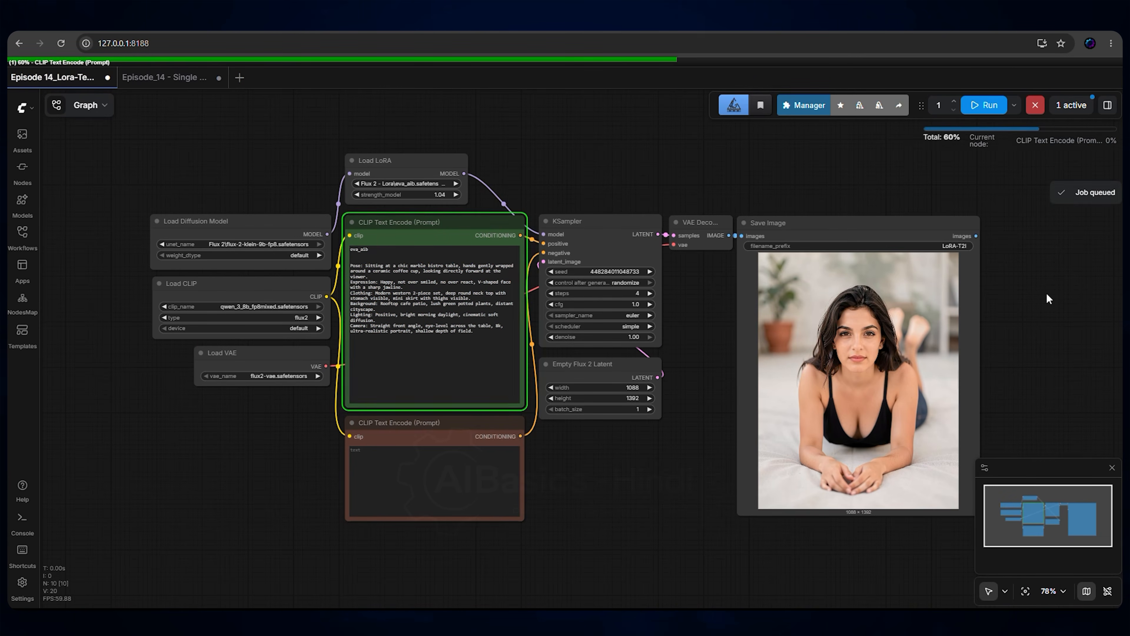
scroll(818, 354, up, 8)
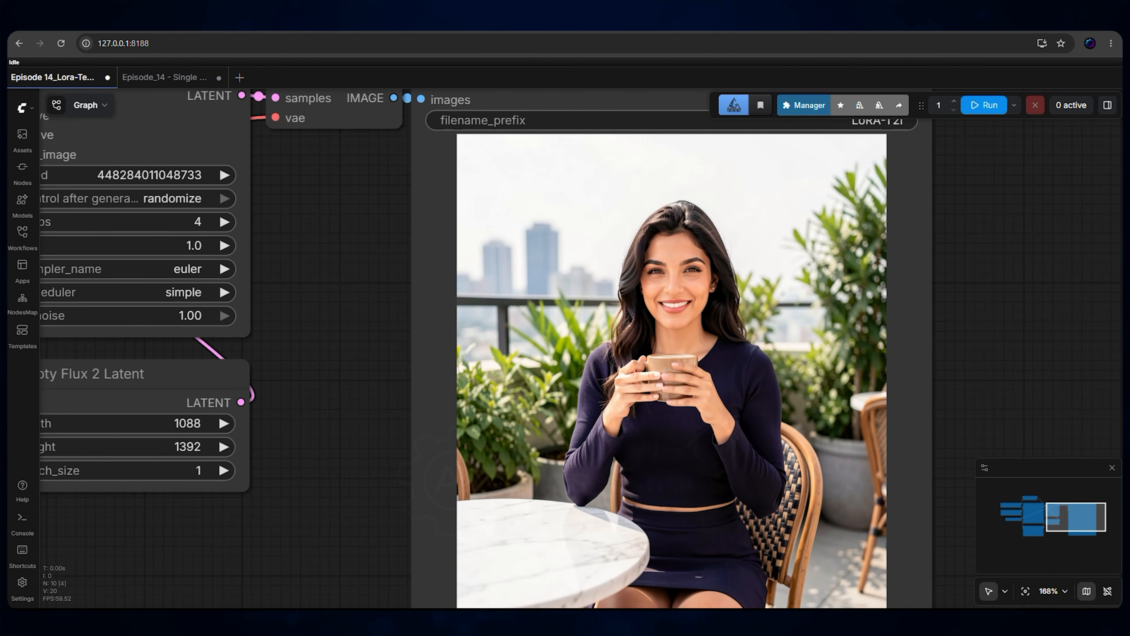
click(1025, 592)
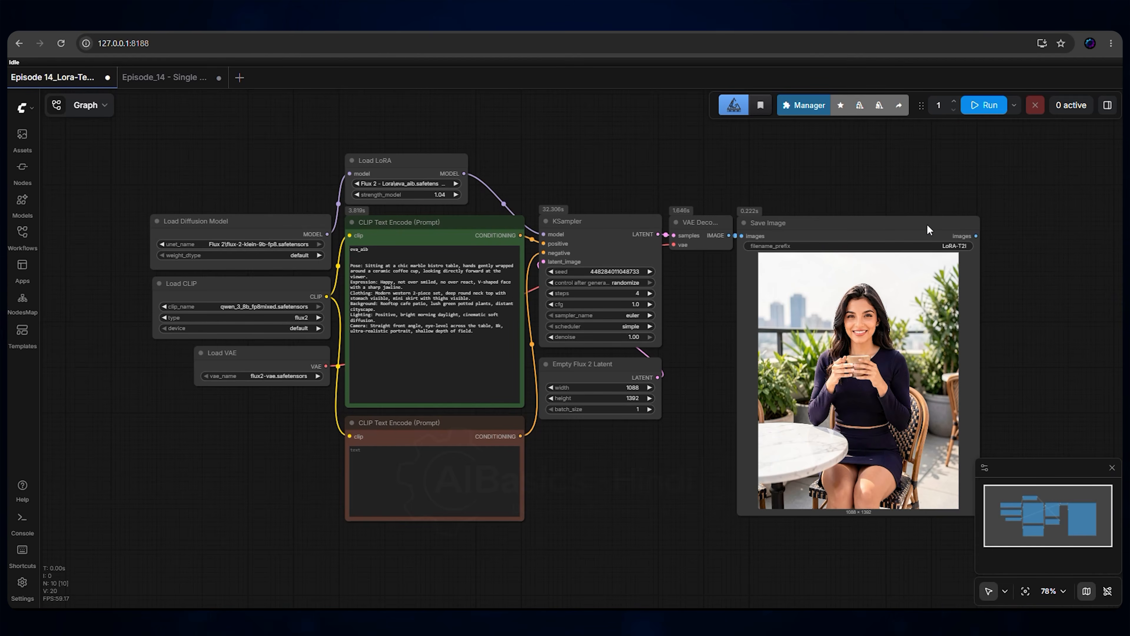
scroll(346, 171, up, 6)
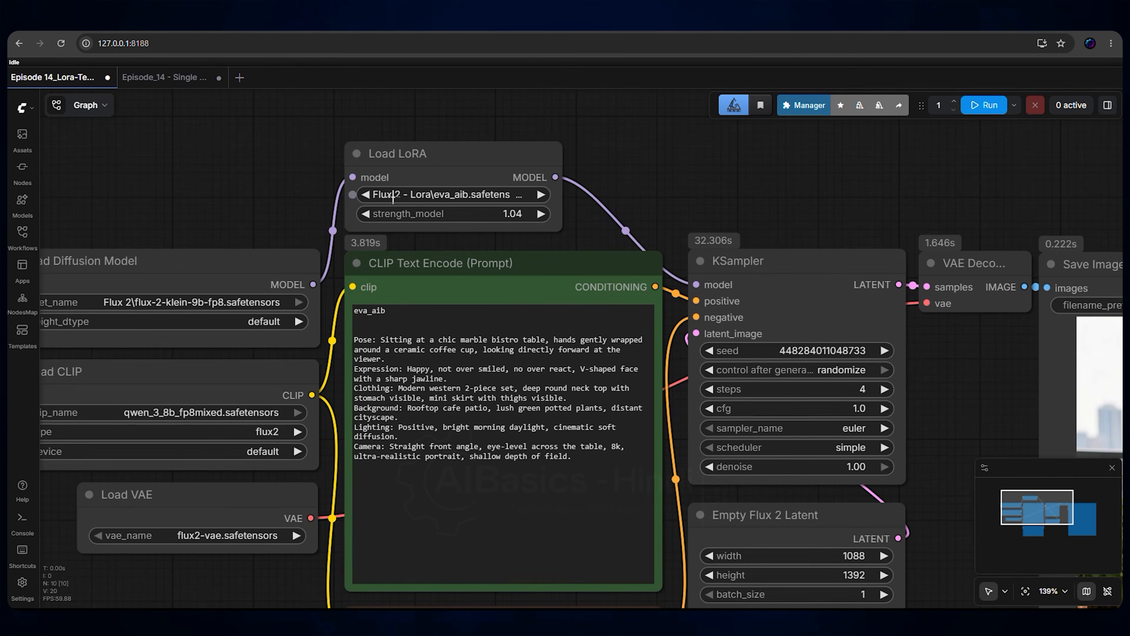
scroll(583, 216, right, 5)
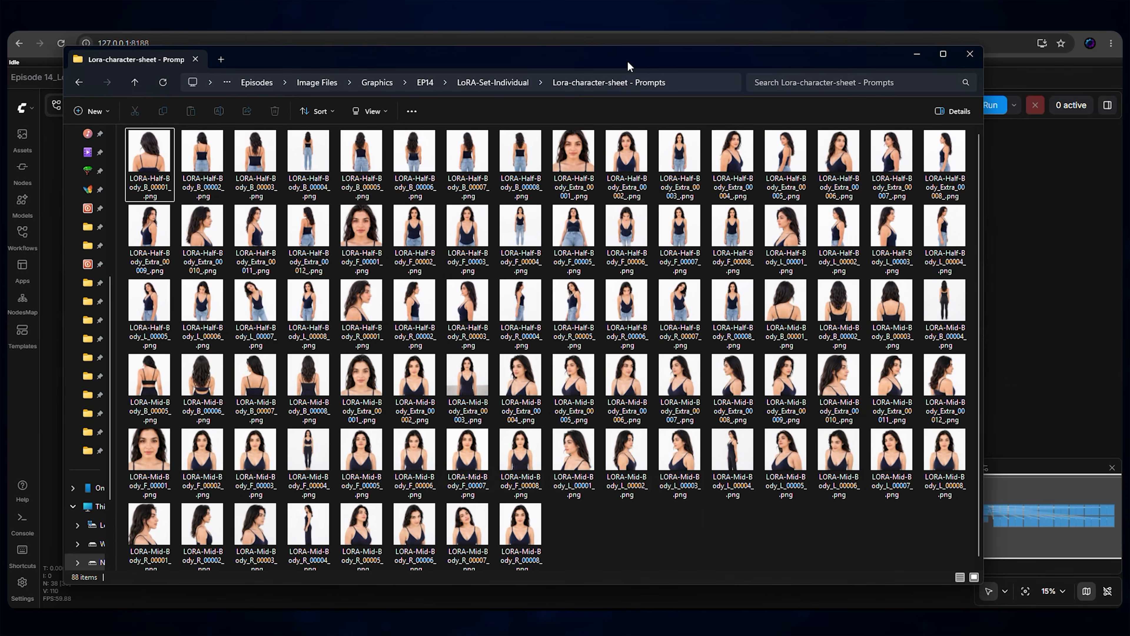
drag(627, 60, 668, 62)
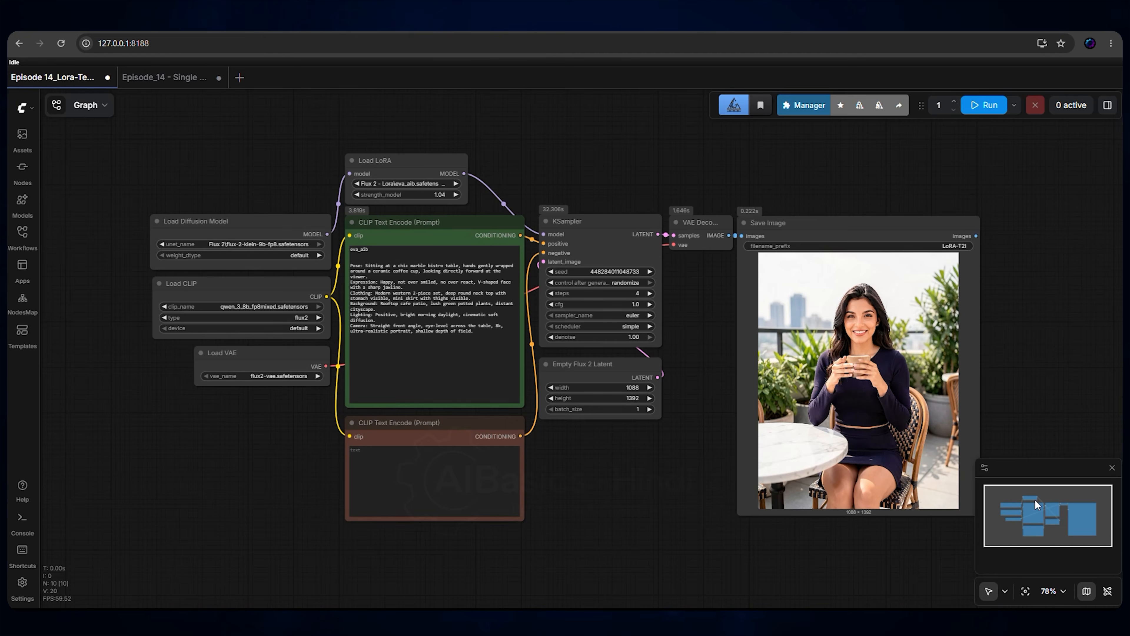
Step: Switch to the Episode_14 - Single Prompt Check workflow and examine the loader nodes inside the Model subgraph
click(154, 78)
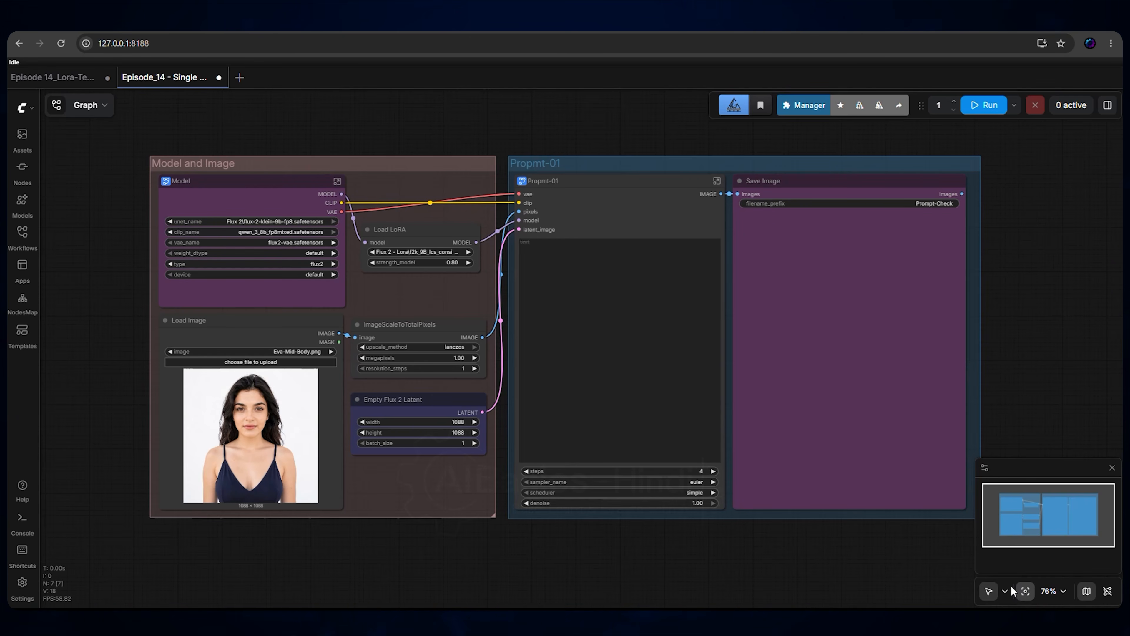
drag(501, 562, 574, 605)
drag(205, 341, 198, 338)
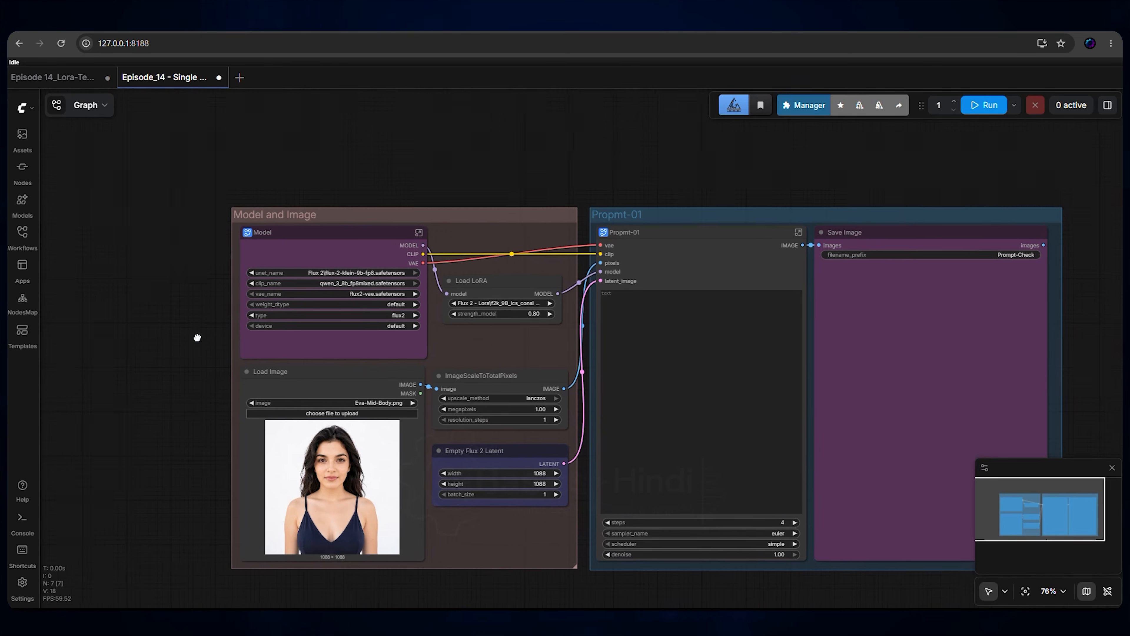
scroll(272, 252, up, 5)
click(501, 219)
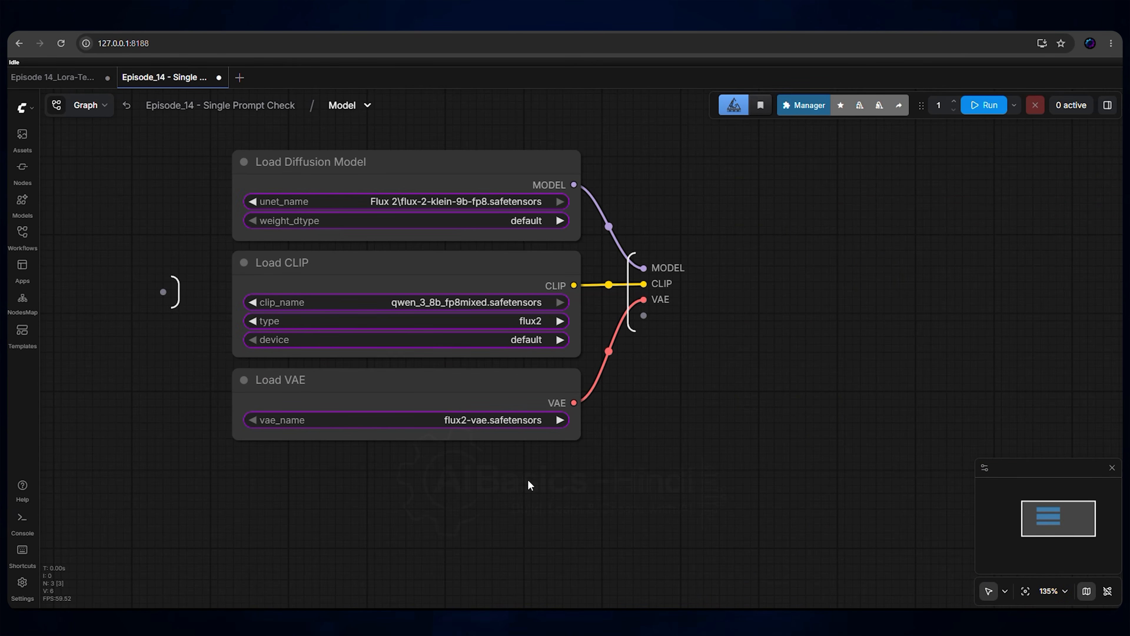
click(263, 105)
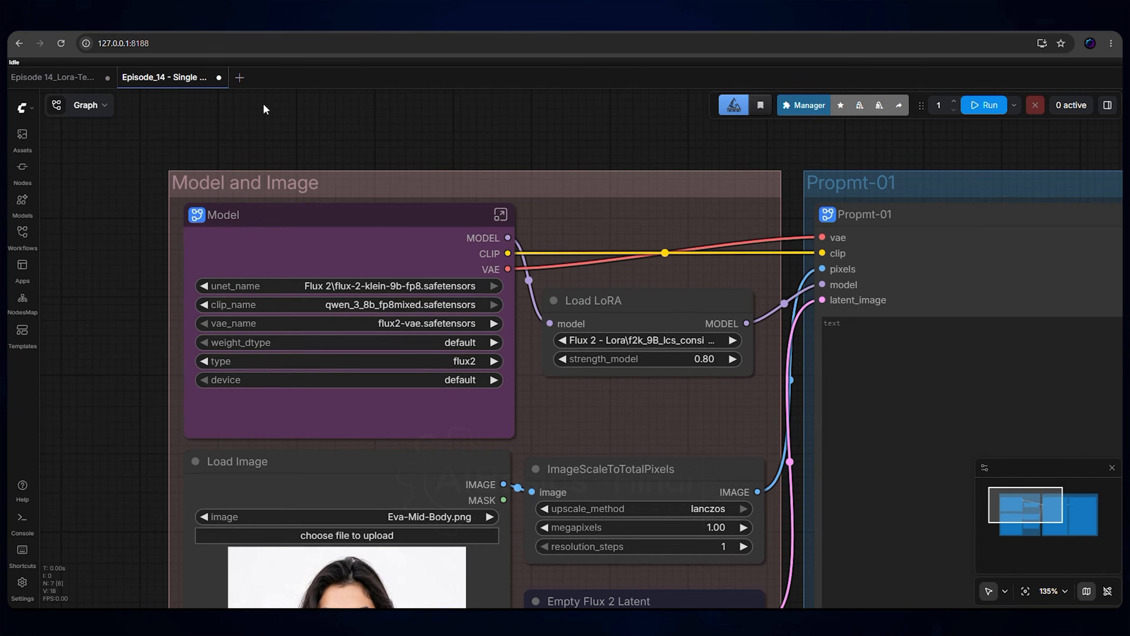
Step: Examine the LoRA, image loading, scaling and latent nodes, as well as the contents of the Propmt-01 subgraph
drag(536, 140, 406, 150)
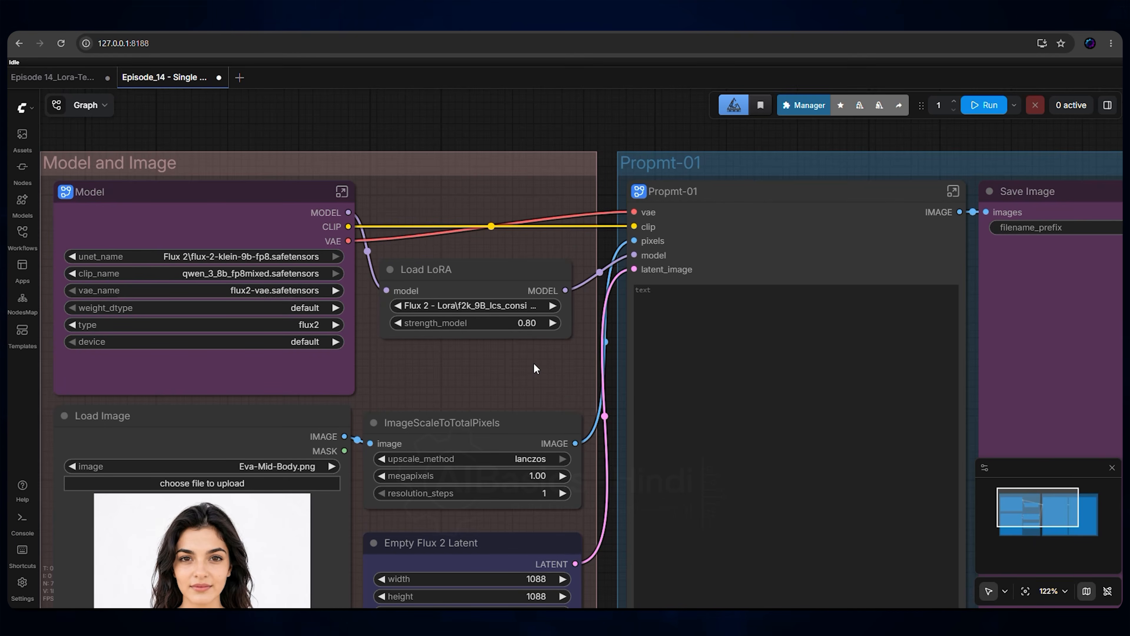
drag(523, 377, 577, 194)
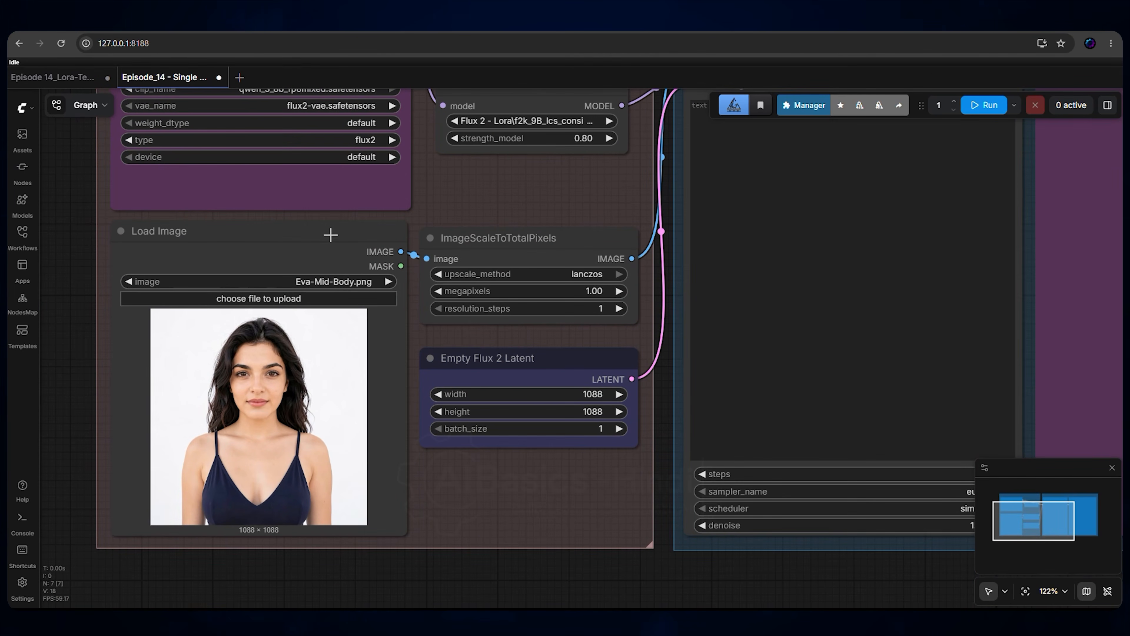
scroll(569, 485, down, 1)
drag(572, 484, 357, 534)
drag(395, 257, 299, 313)
click(658, 154)
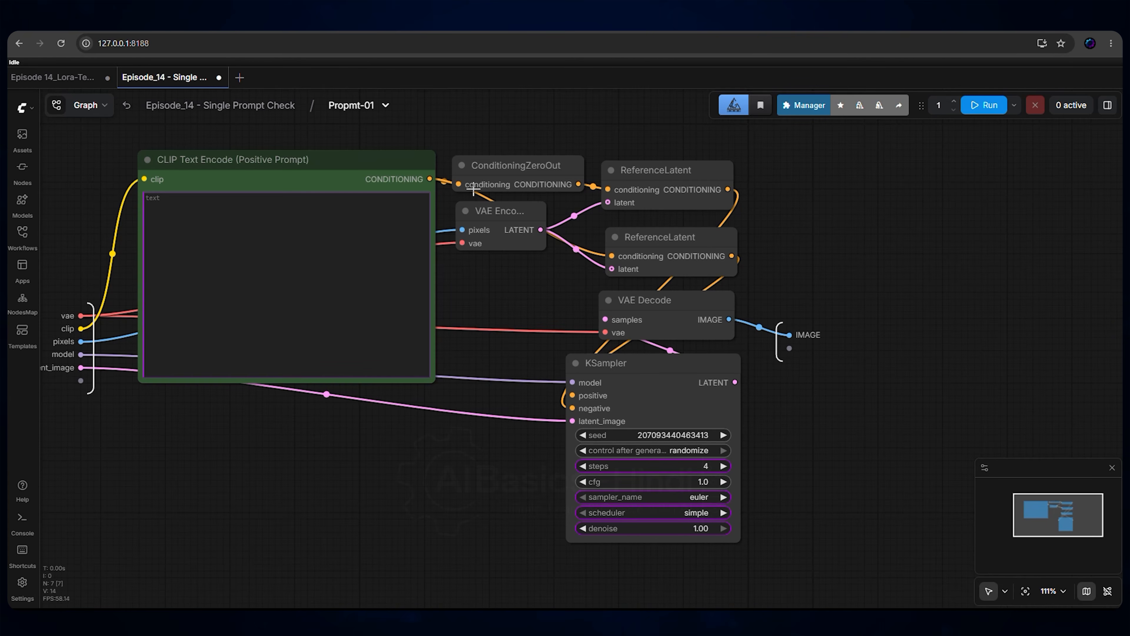
click(273, 109)
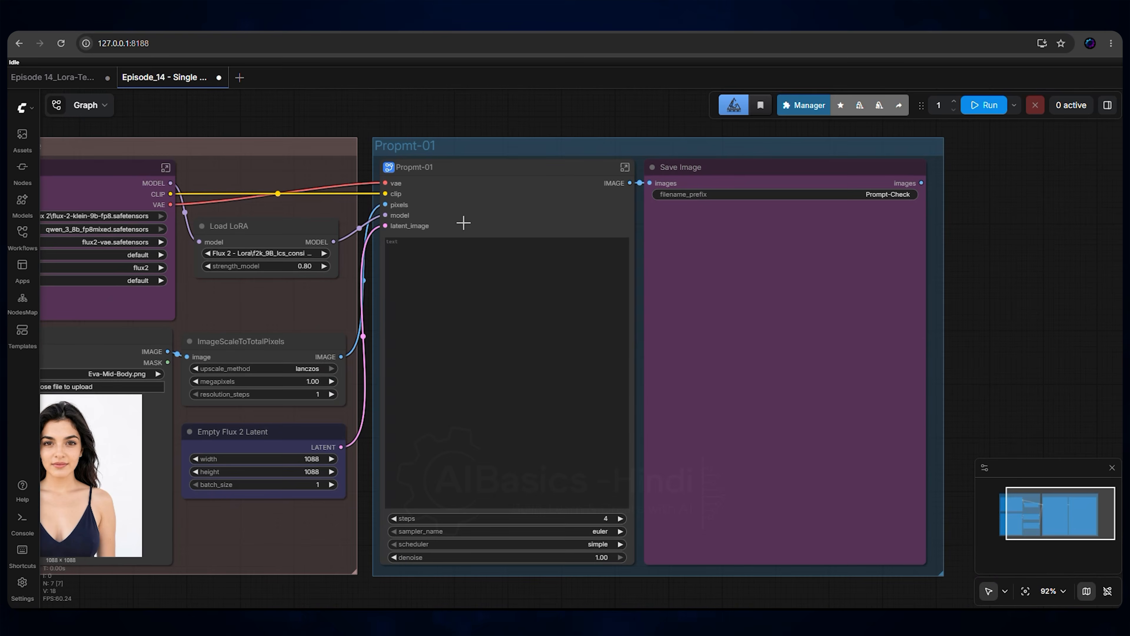
click(1025, 591)
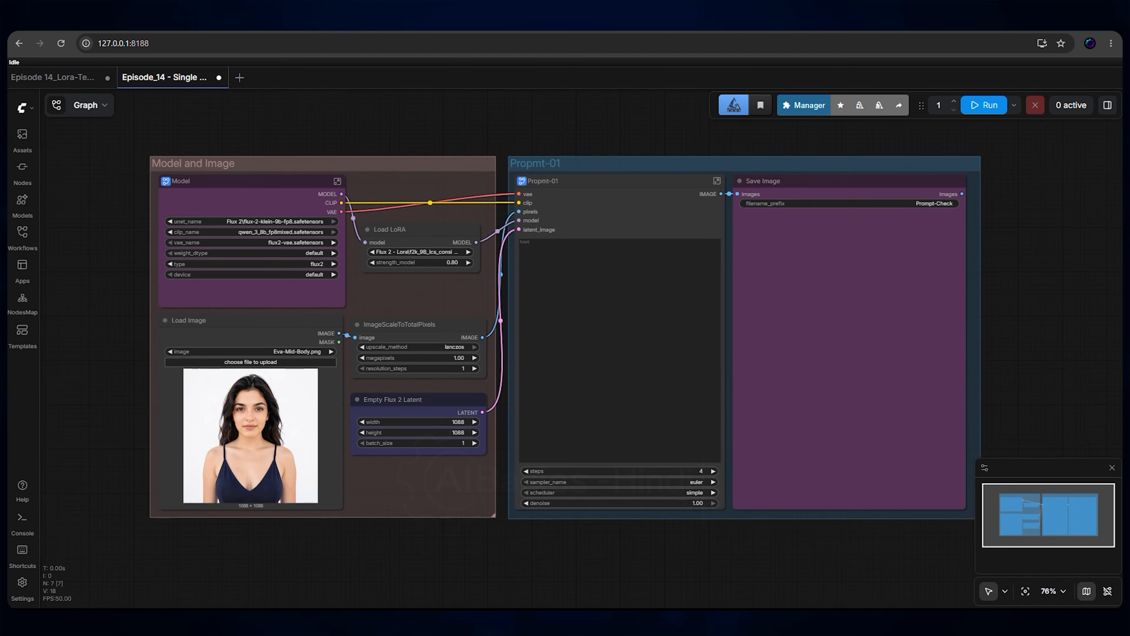
Step: Prompt Propmt-01 with "Camera positioned at approximately 45 degrees to the right side, three-quarter view, face partially turned, strong depth and dimension" and run the workflow
click(573, 290)
text(Camera positioned at approximately 45 degrees to the right side, three-quarter view, face partially turned, strong depth and dimension)
scroll(580, 261, up, 4)
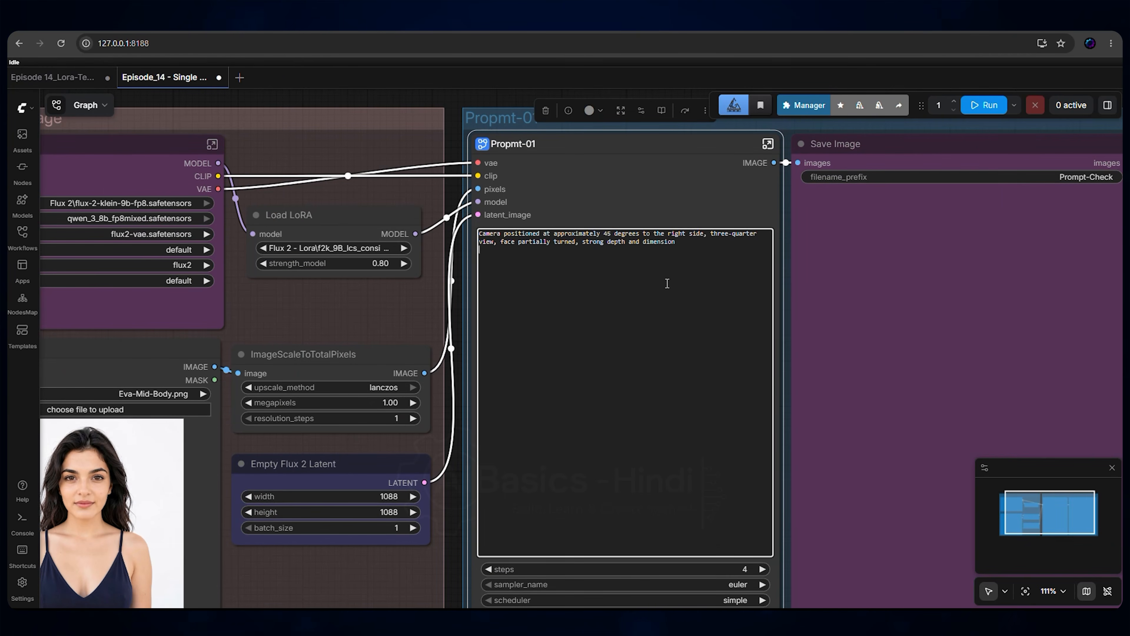
click(984, 106)
click(1025, 590)
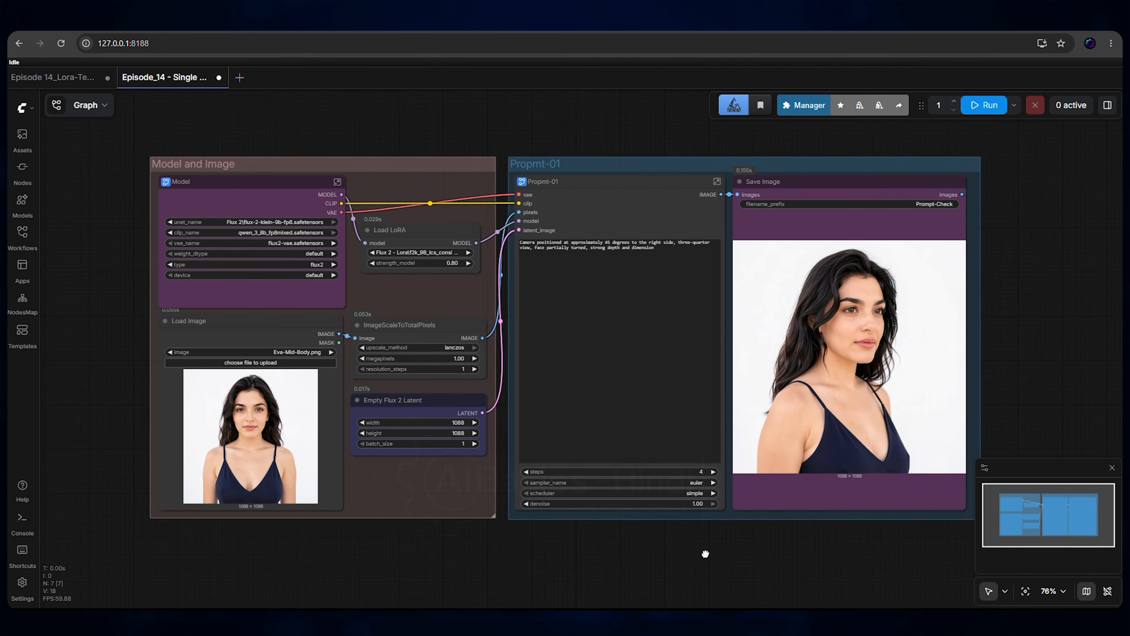
drag(704, 549, 691, 530)
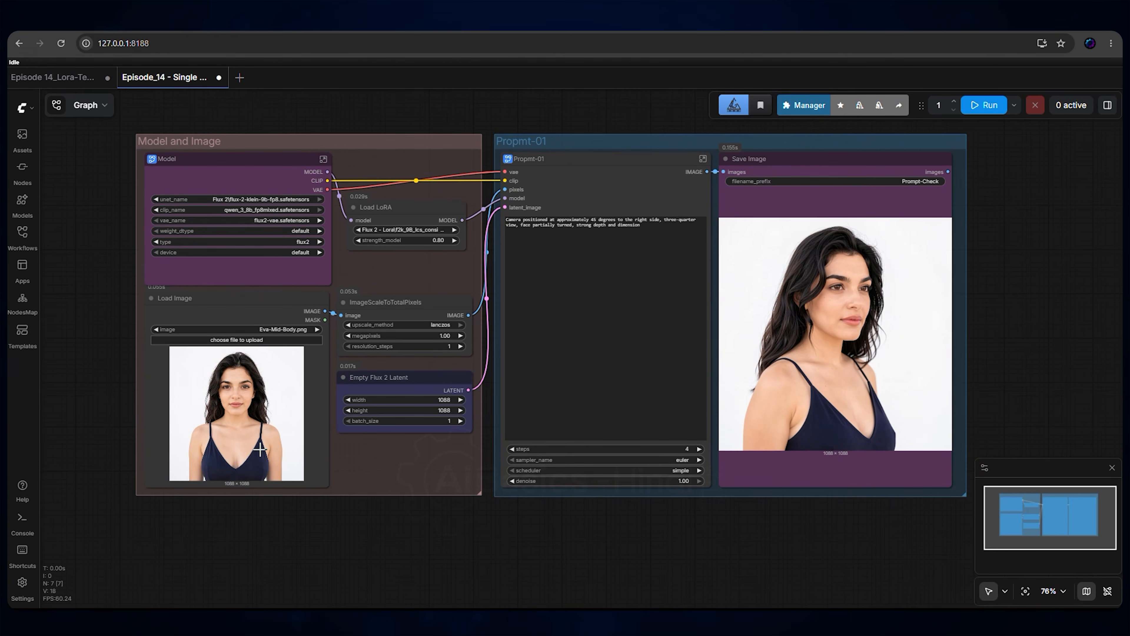
drag(621, 544, 579, 533)
scroll(558, 533, down, 1)
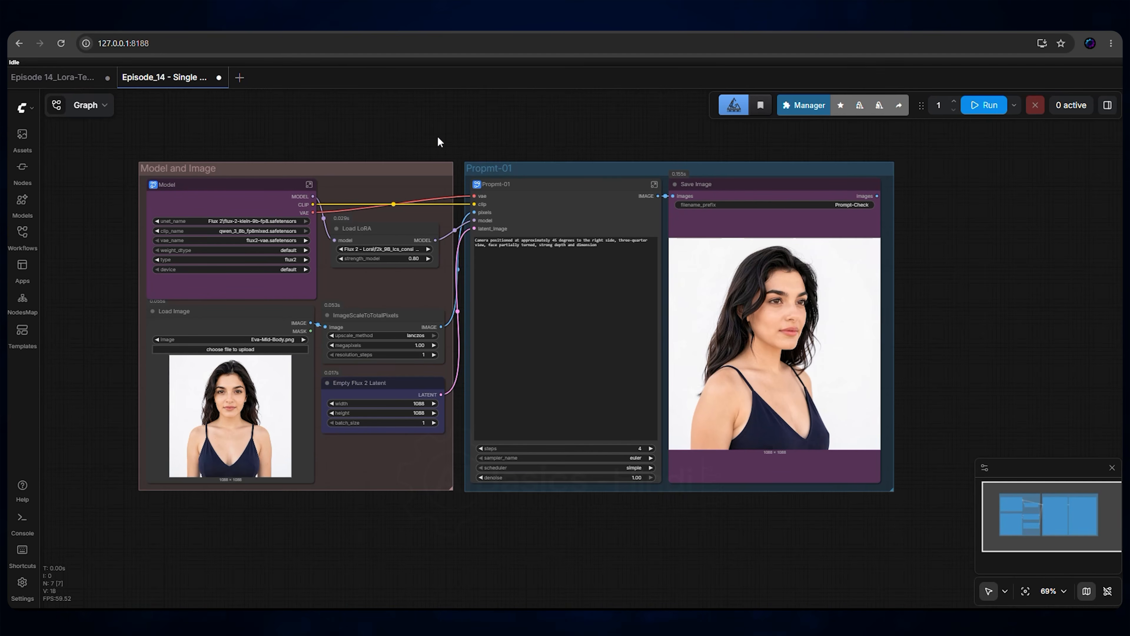
Step: Duplicate the Propmt-01 group with its Save Image node and place the copy directly beside the original
scroll(439, 141, right, 3)
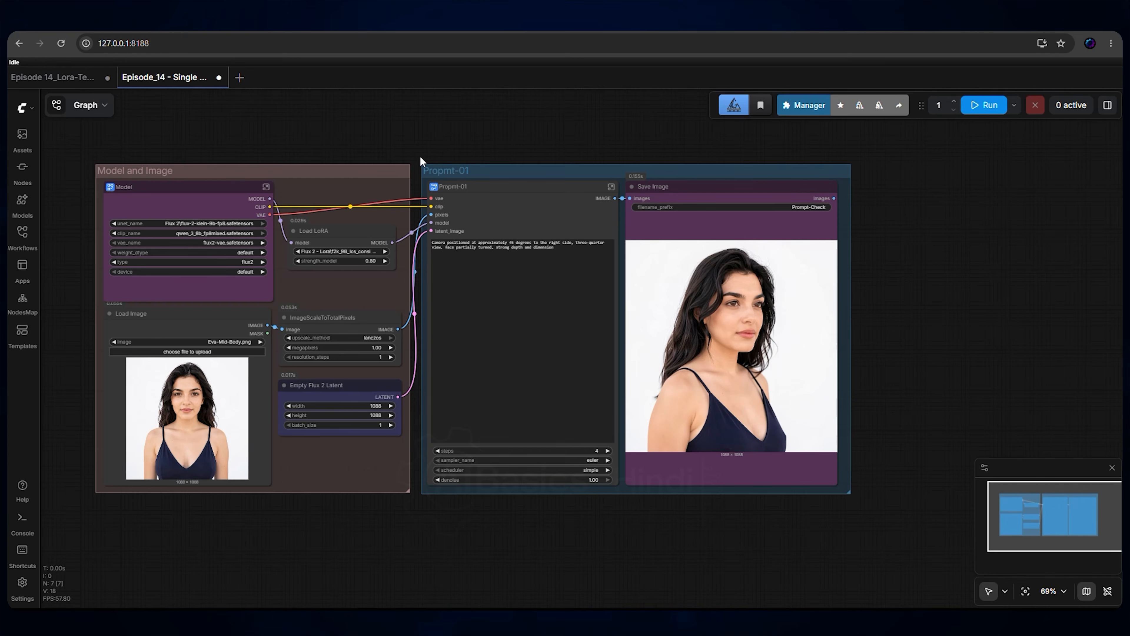
drag(416, 152, 889, 515)
key(ctrl+c)
scroll(659, 310, right, 15)
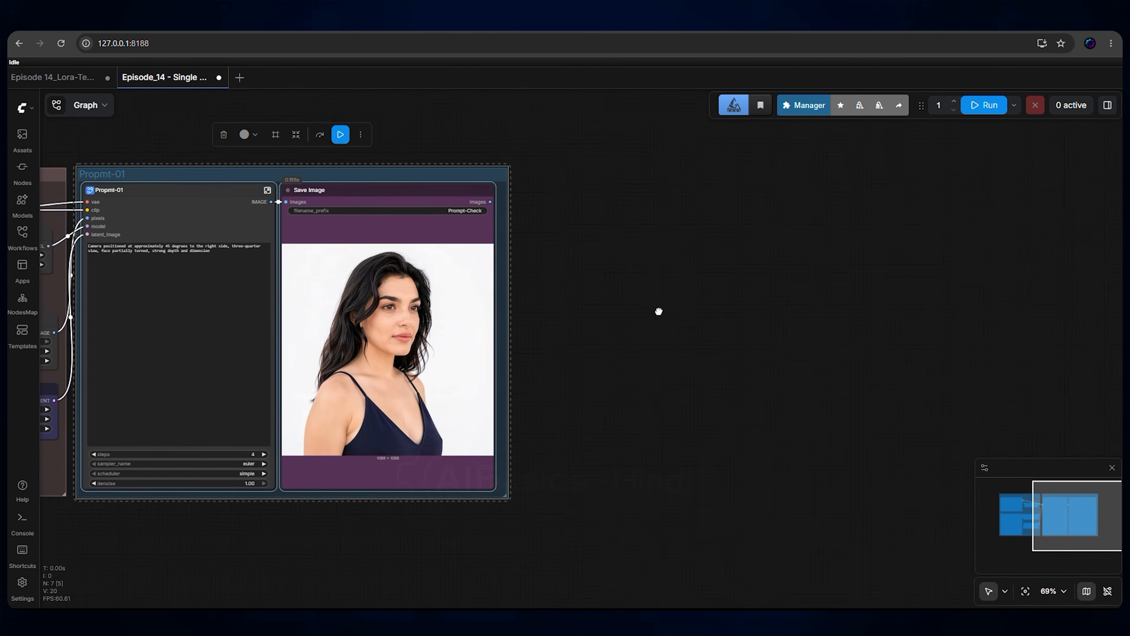
key(ctrl+v)
drag(732, 330, 591, 192)
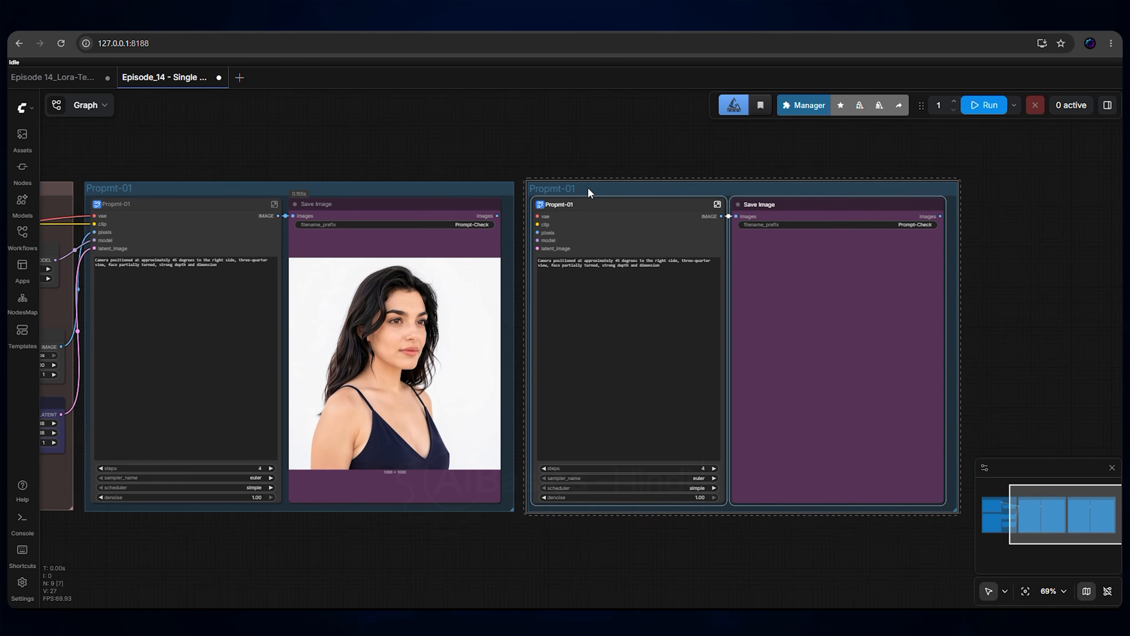
click(375, 156)
Step: Connect the copied node's vae and clip to Model, pixels to ImageScaleToTotalPixels, model to Load LoRA, and latent_image to Empty Flux 2 Latent
scroll(534, 222, left, 5)
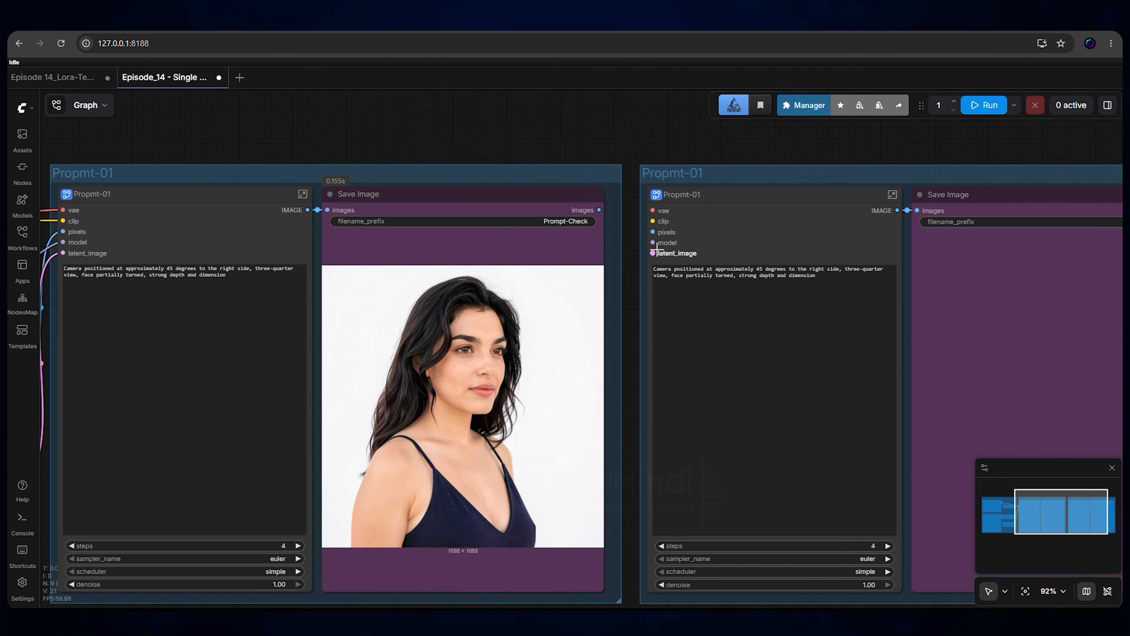
scroll(777, 252, up, 2)
drag(435, 142, 576, 161)
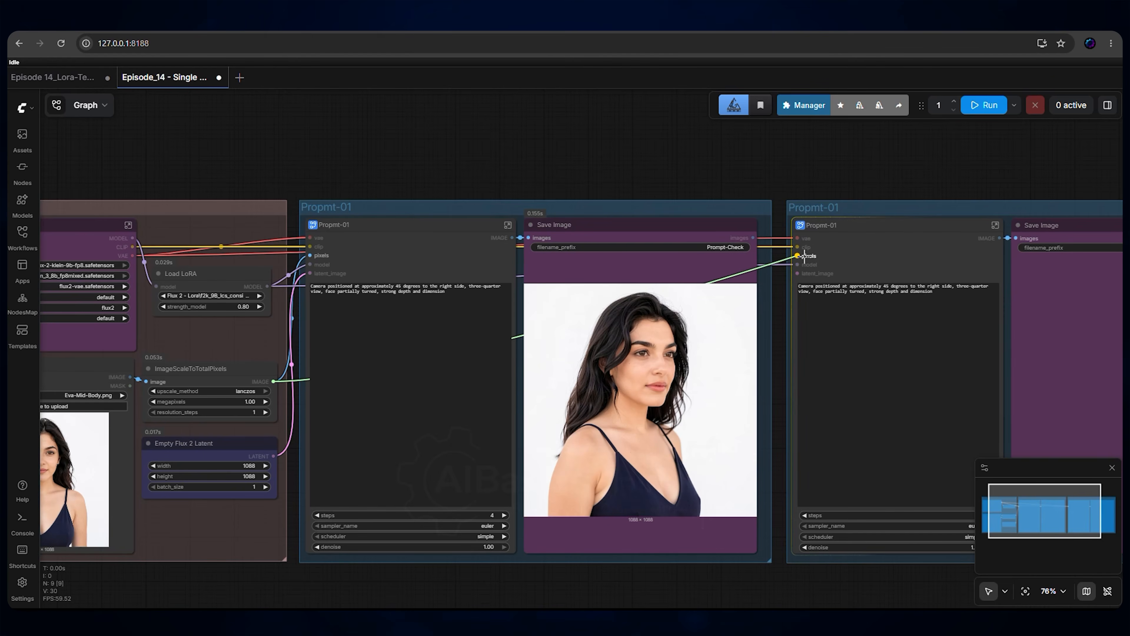
Step: Replace the original Propmt-01 node's prompt with "<sks> front-left quarter view eye-level shot close-up"
scroll(1068, 324, right, 3)
click(307, 339)
key(ctrl+a)
key(ctrl+v)
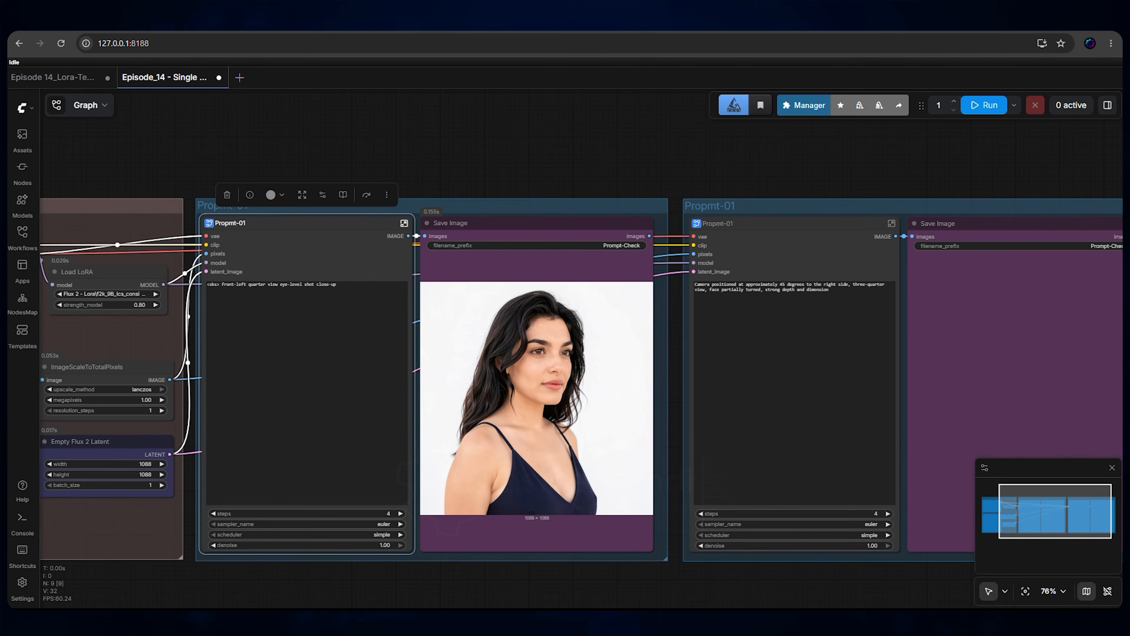
Step: Replace the copied node's prompt with a camera-angle-only, strict pose lock, front high-angle instruction looking downward approximately 35-45 degrees
click(878, 294)
key(ctrl+a)
key(ctrl+v)
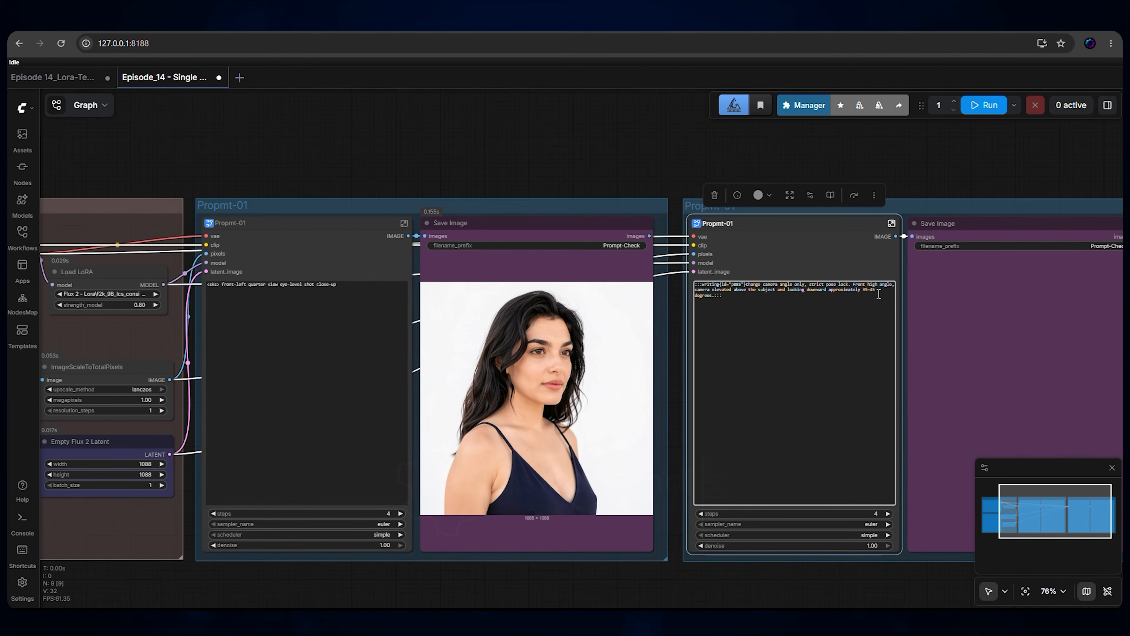
Step: Run the workflow to generate images from both prompt groups and compare the results
click(974, 151)
key(.)
key(ctrl+Return)
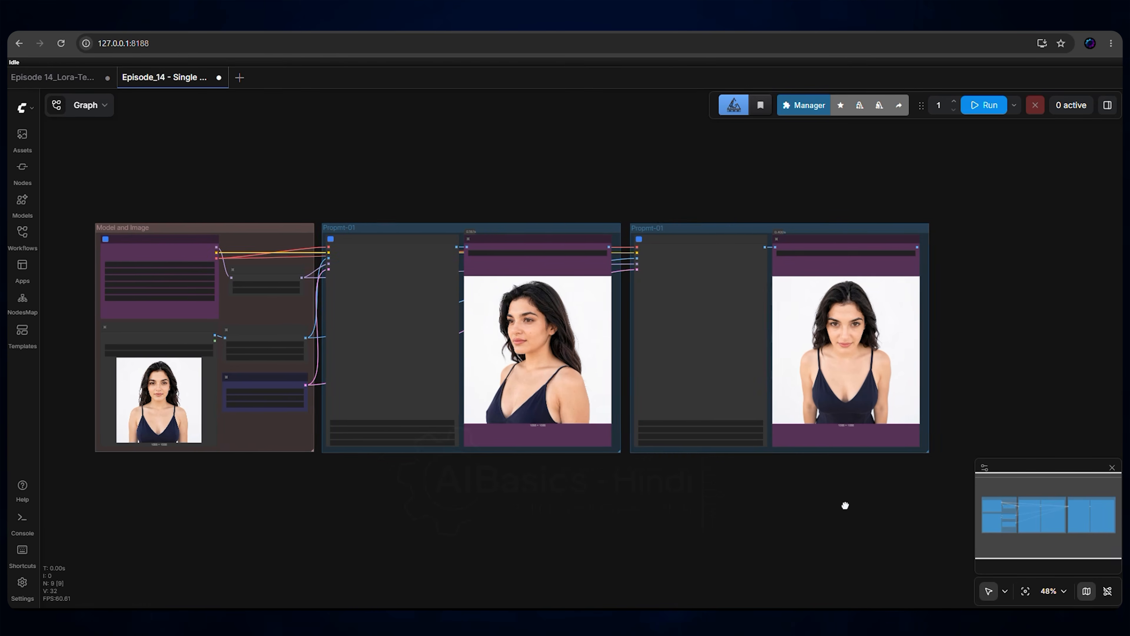
scroll(845, 505, up, 4)
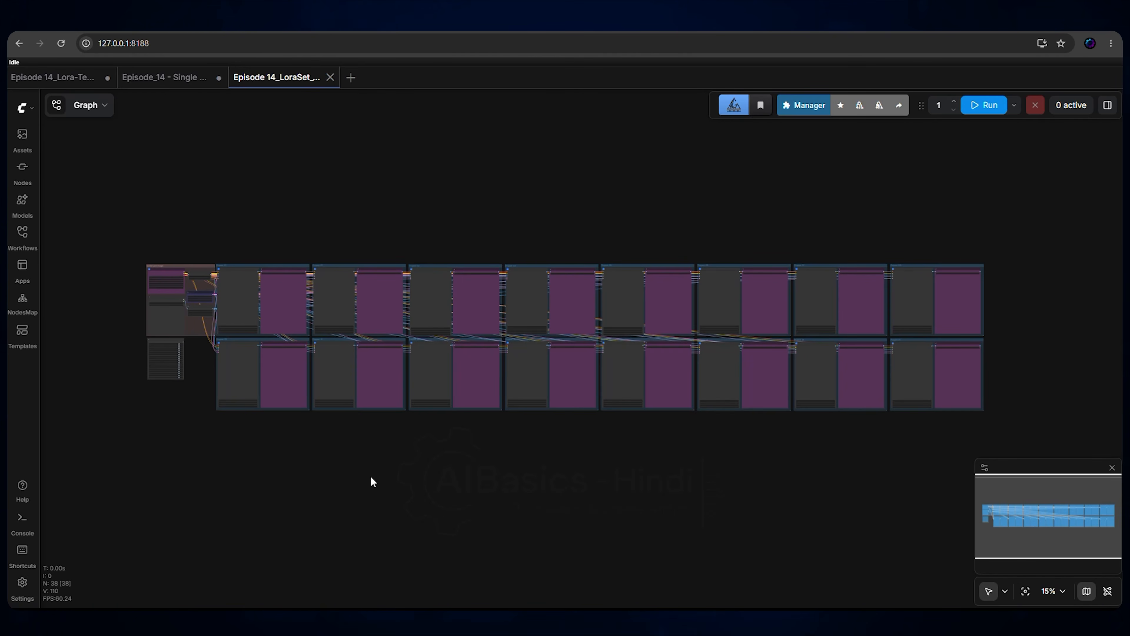
Step: Examine the first LoraSet workflow's grid of prompt groups, reading the front-view prompts above and the back-view prompts below
scroll(293, 439, up, 7)
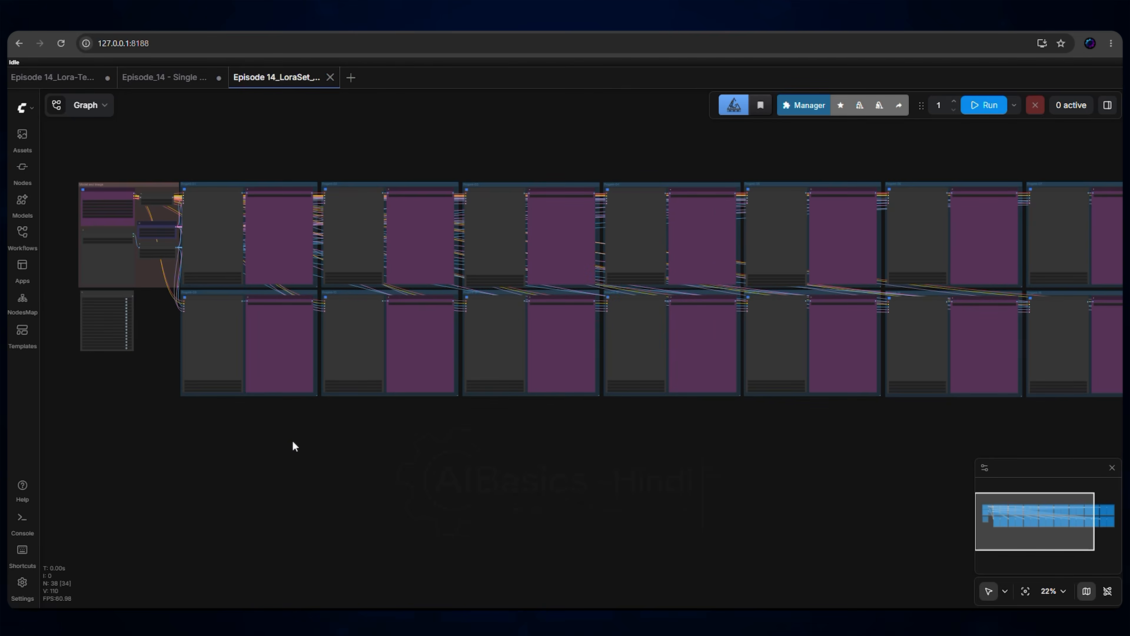
scroll(350, 357, up, 7)
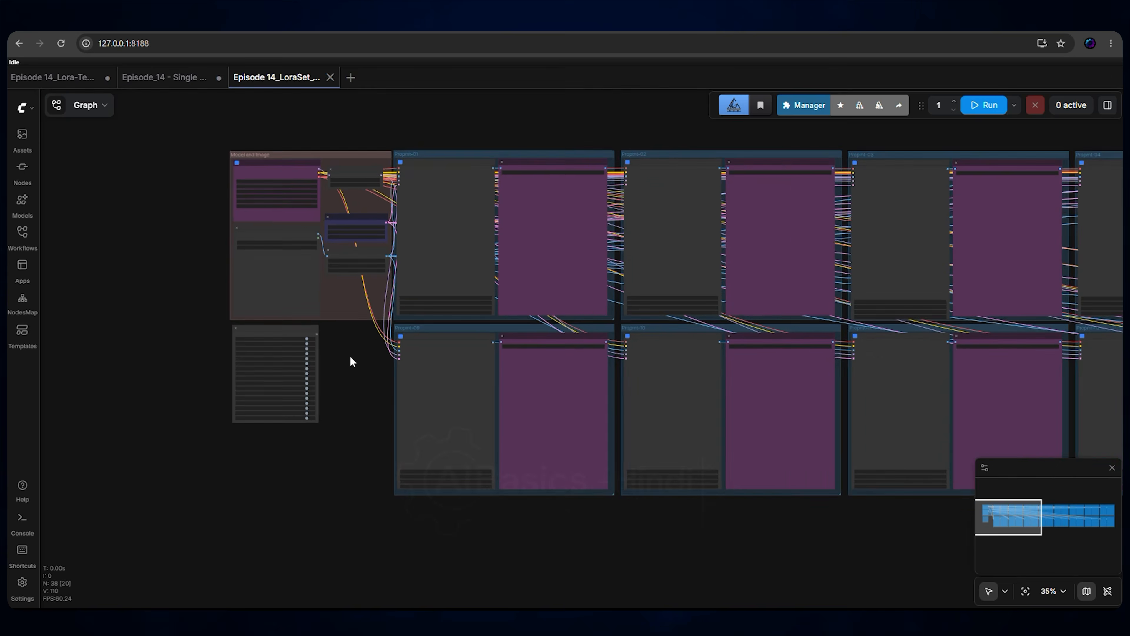
drag(359, 350, 348, 490)
scroll(507, 193, up, 3)
scroll(498, 218, down, 1)
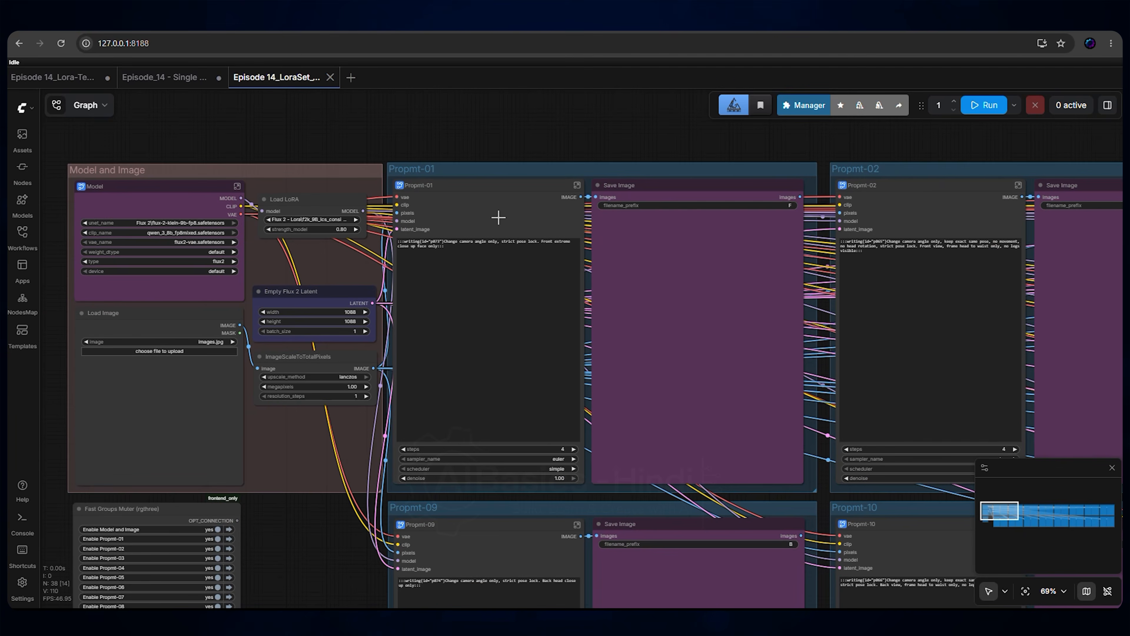
scroll(498, 218, down, 1)
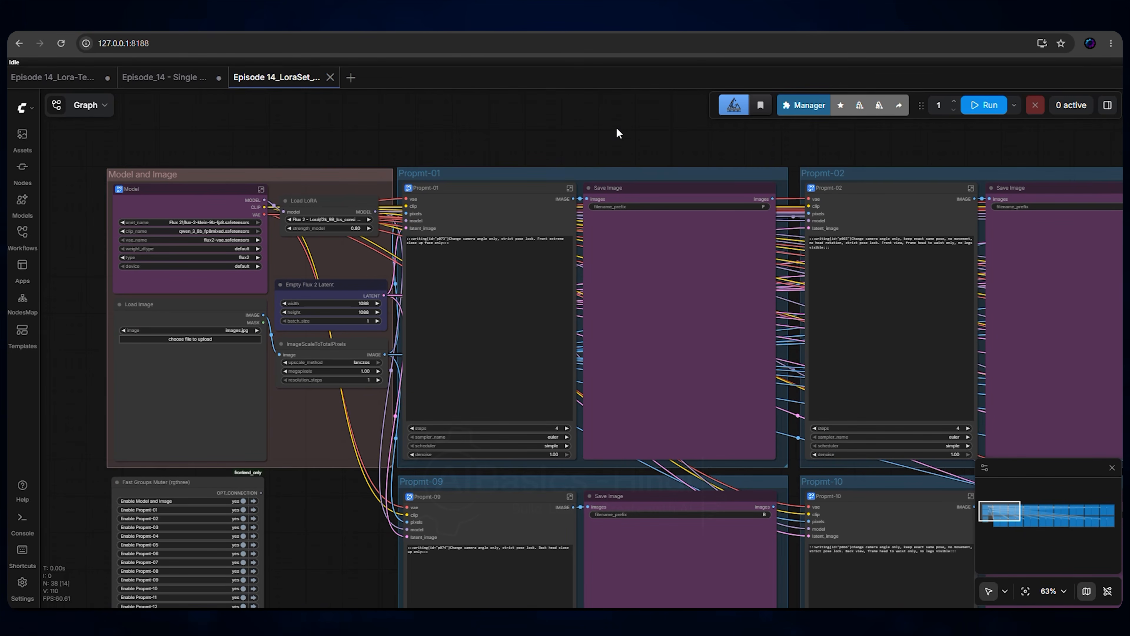
scroll(619, 127, right, 2)
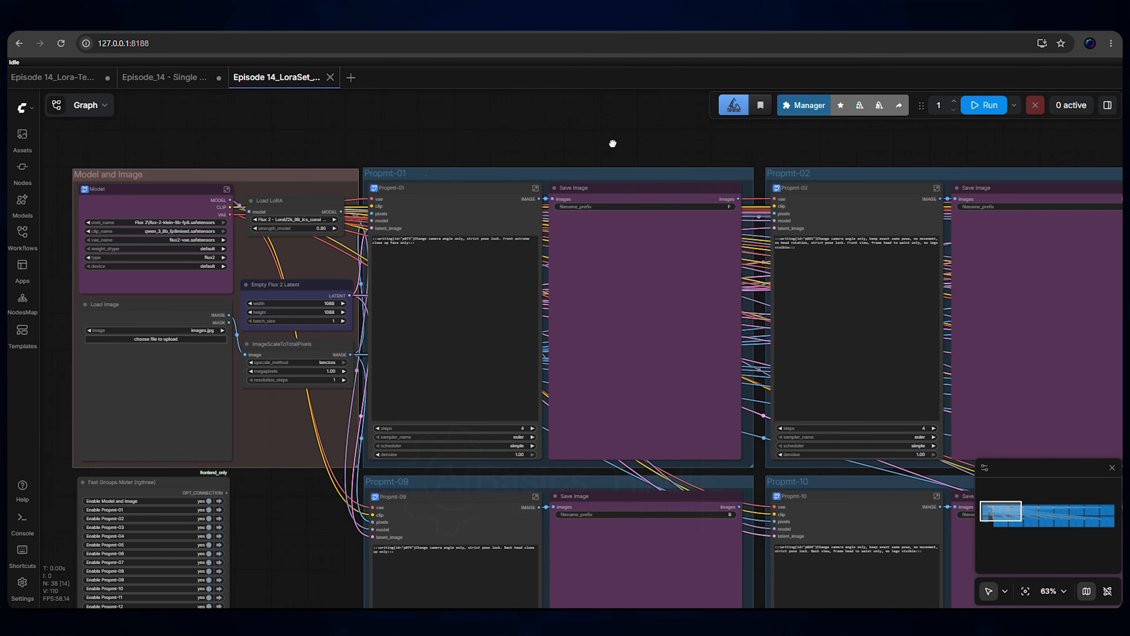
scroll(613, 144, right, 6)
scroll(492, 140, right, 9)
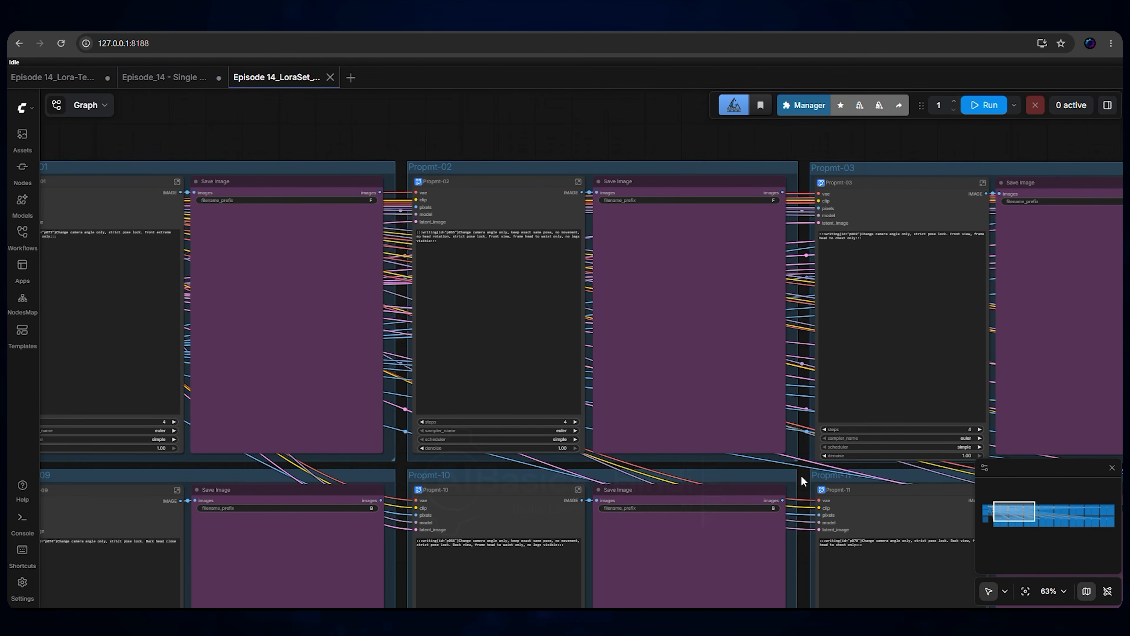
scroll(801, 476, right, 10)
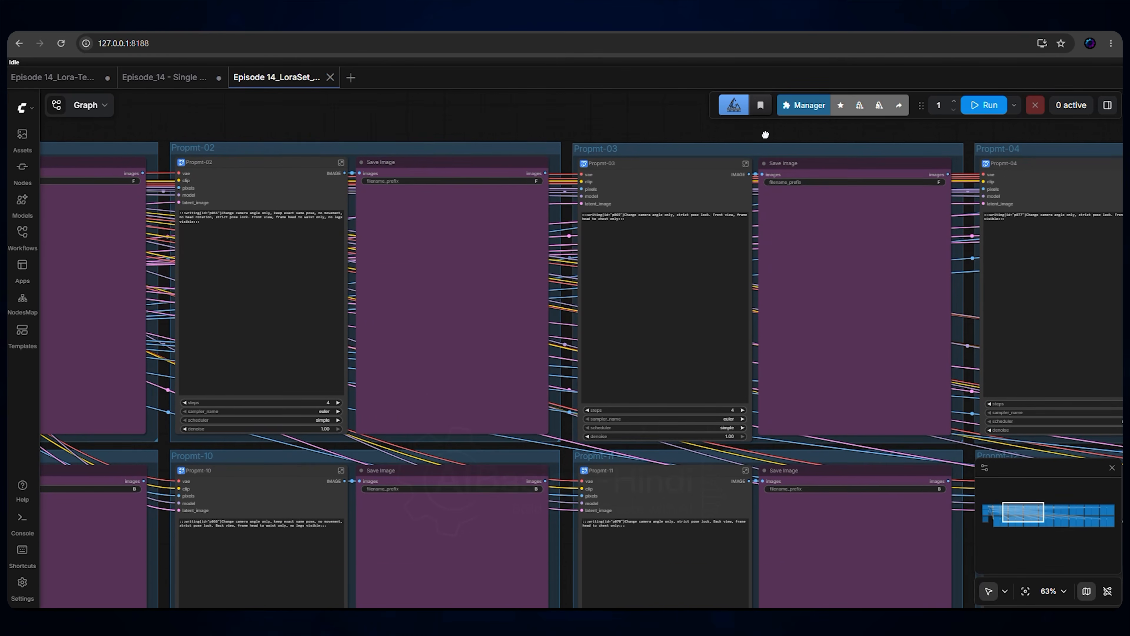
scroll(752, 156, up, 2)
scroll(740, 174, left, 7)
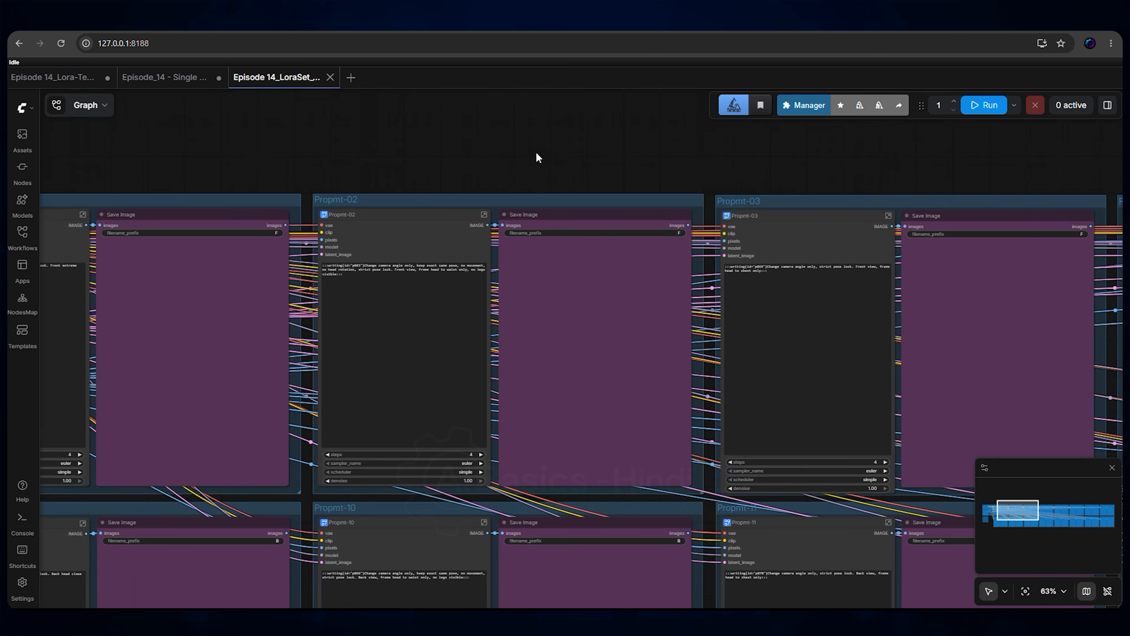
scroll(489, 150, left, 8)
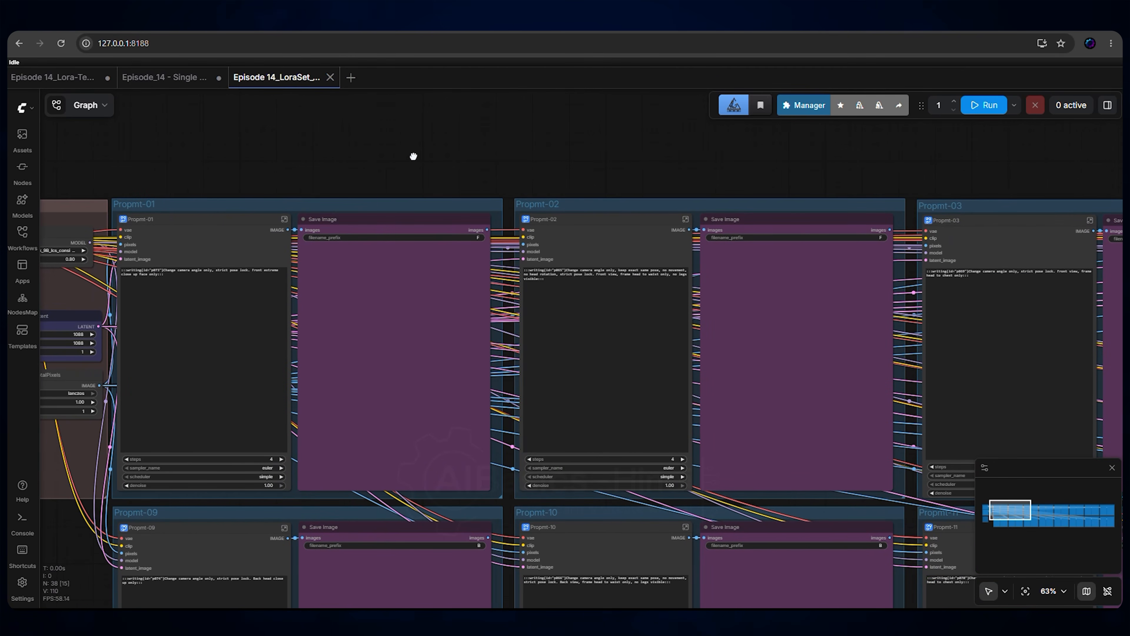
scroll(413, 156, left, 3)
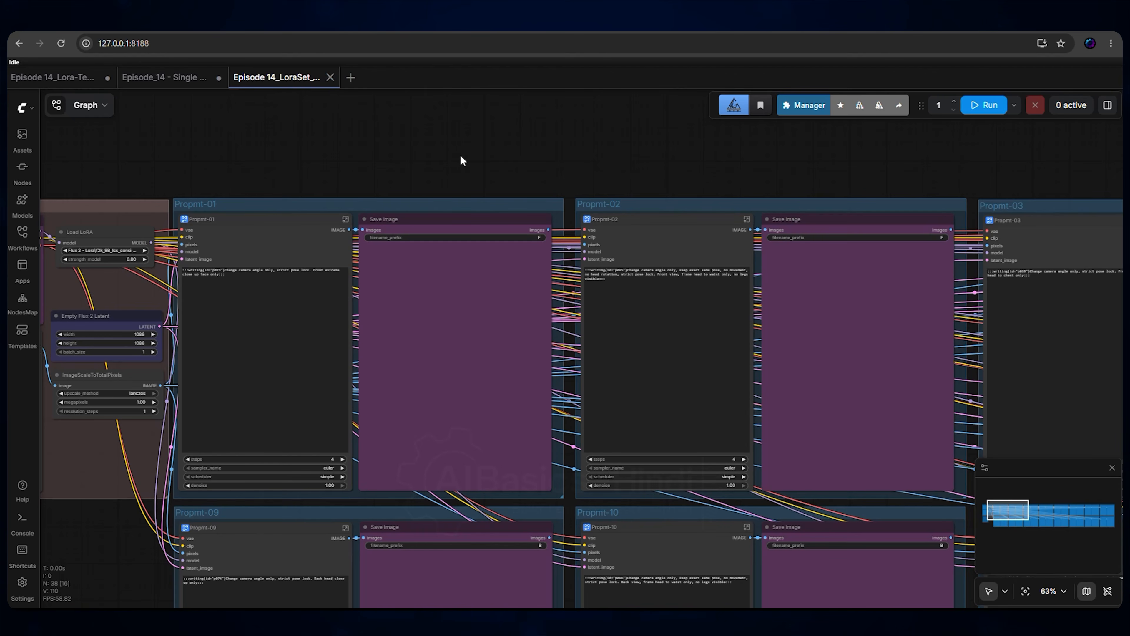
scroll(646, 174, right, 20)
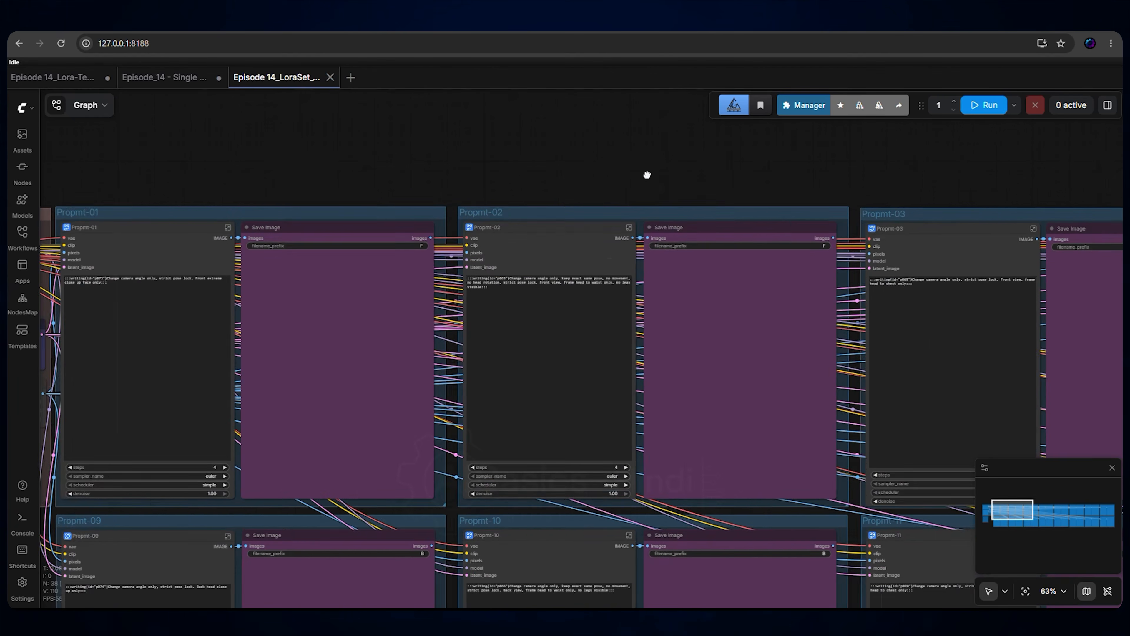
scroll(247, 184, left, 20)
scroll(734, 245, down, 1)
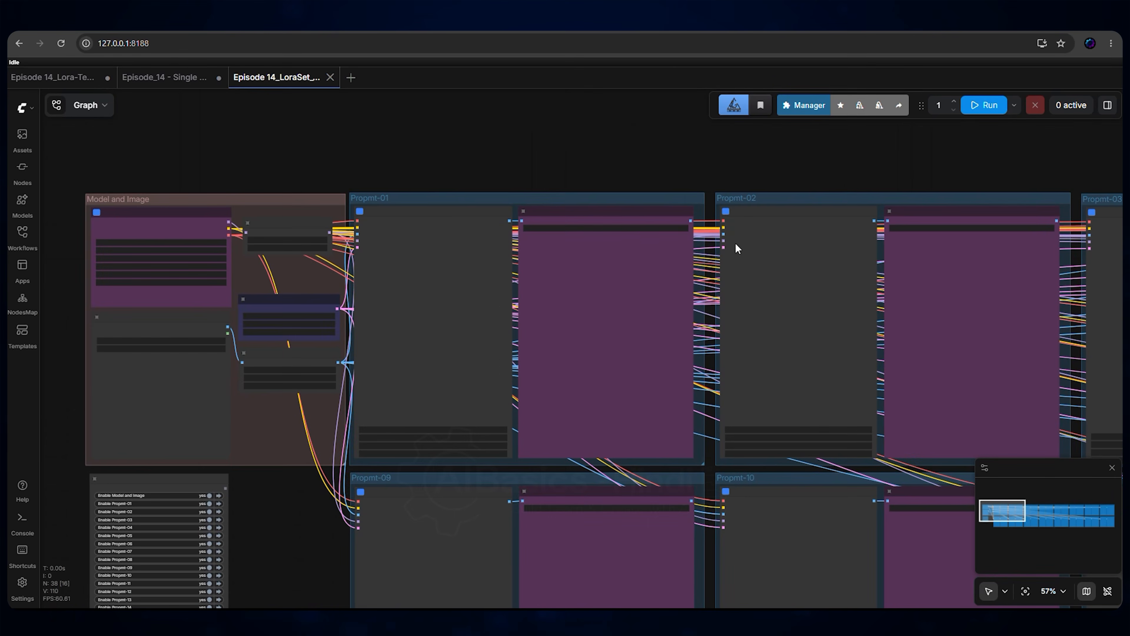
Step: Review the Model and Image group and the Fast Groups Muter node's enable switches for Propmt-01 to Propmt-16
scroll(285, 370, up, 3)
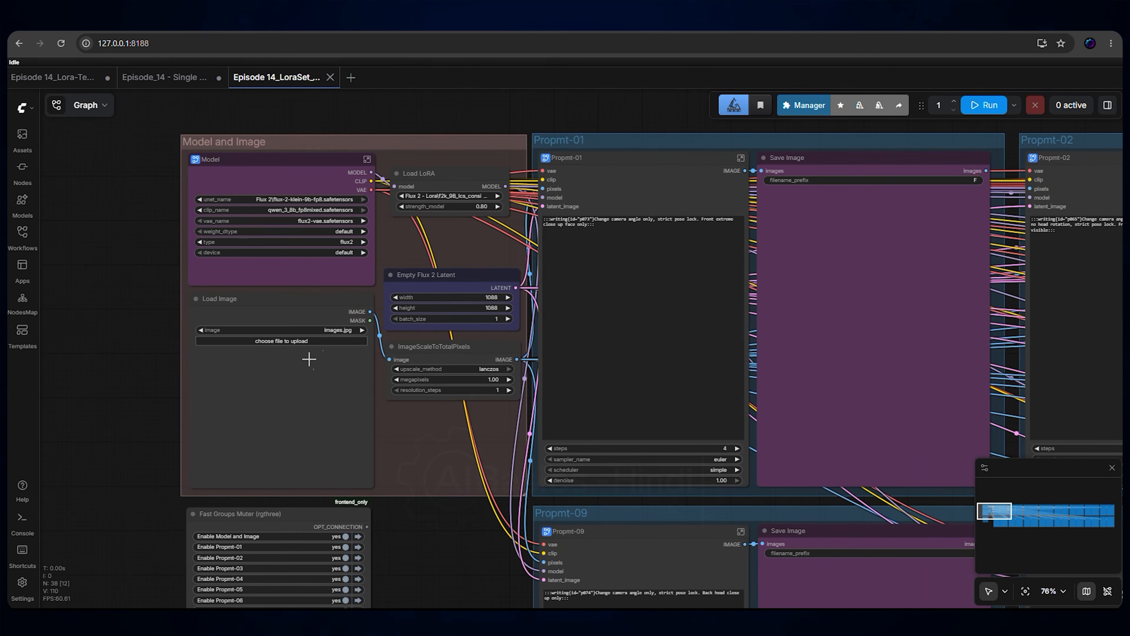
scroll(452, 545, down, 1)
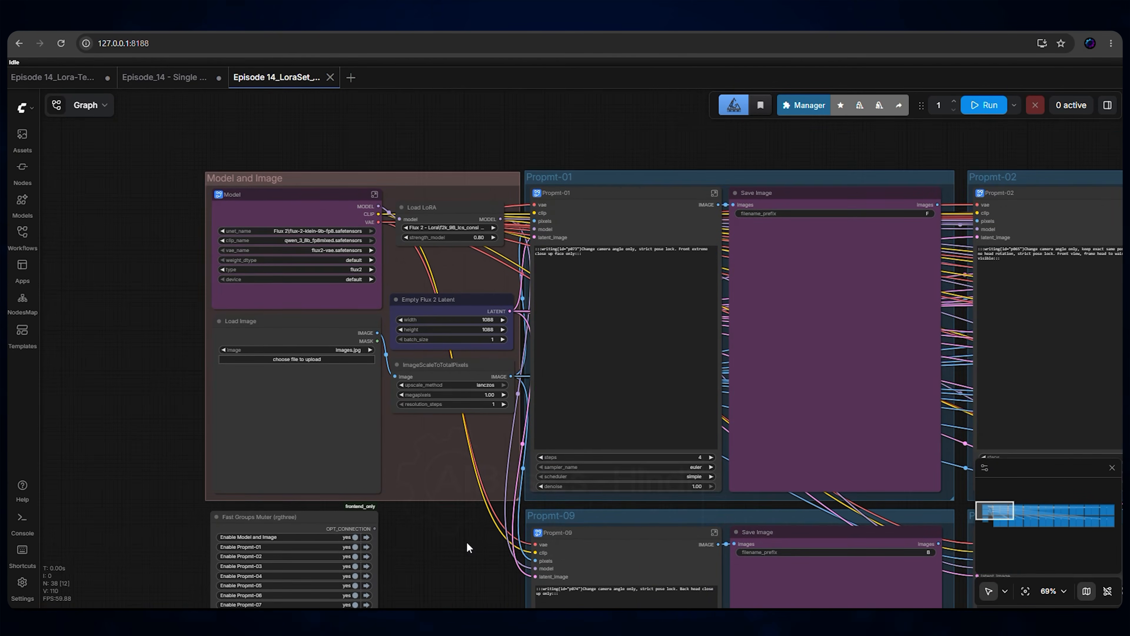
drag(467, 541, 319, 476)
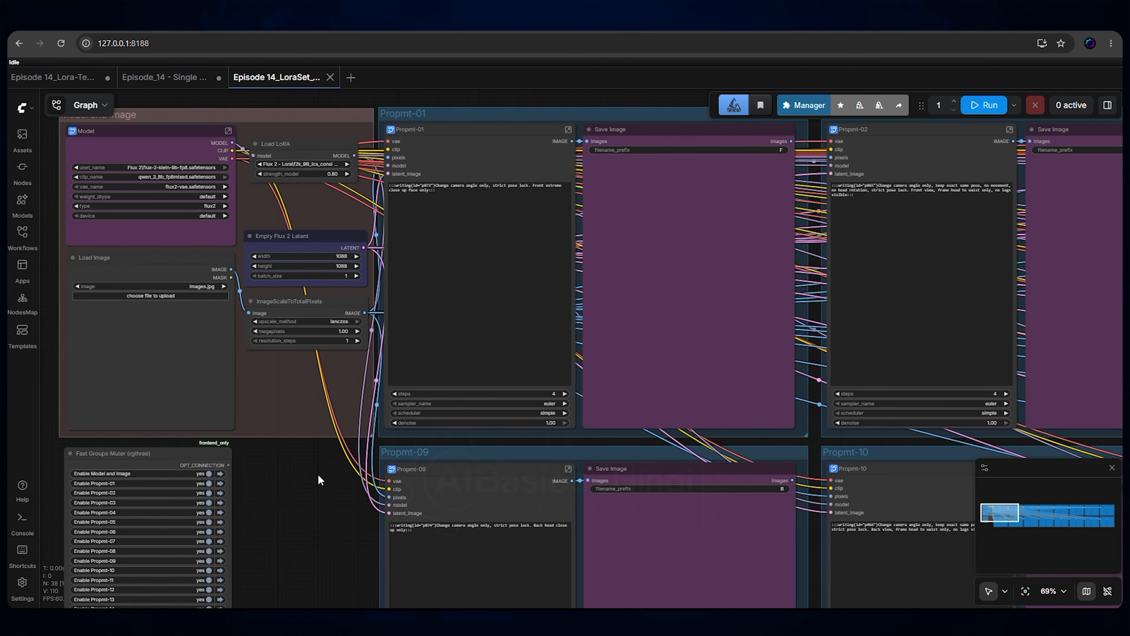
scroll(318, 474, down, 1)
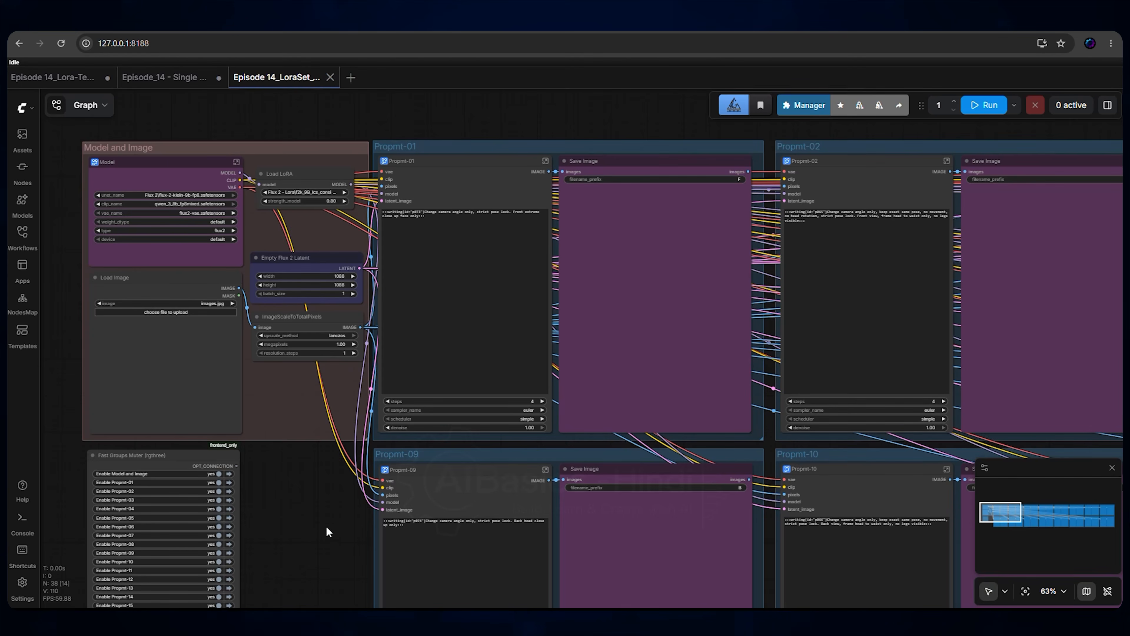
drag(328, 530, 476, 411)
scroll(299, 394, up, 4)
scroll(301, 394, up, 1)
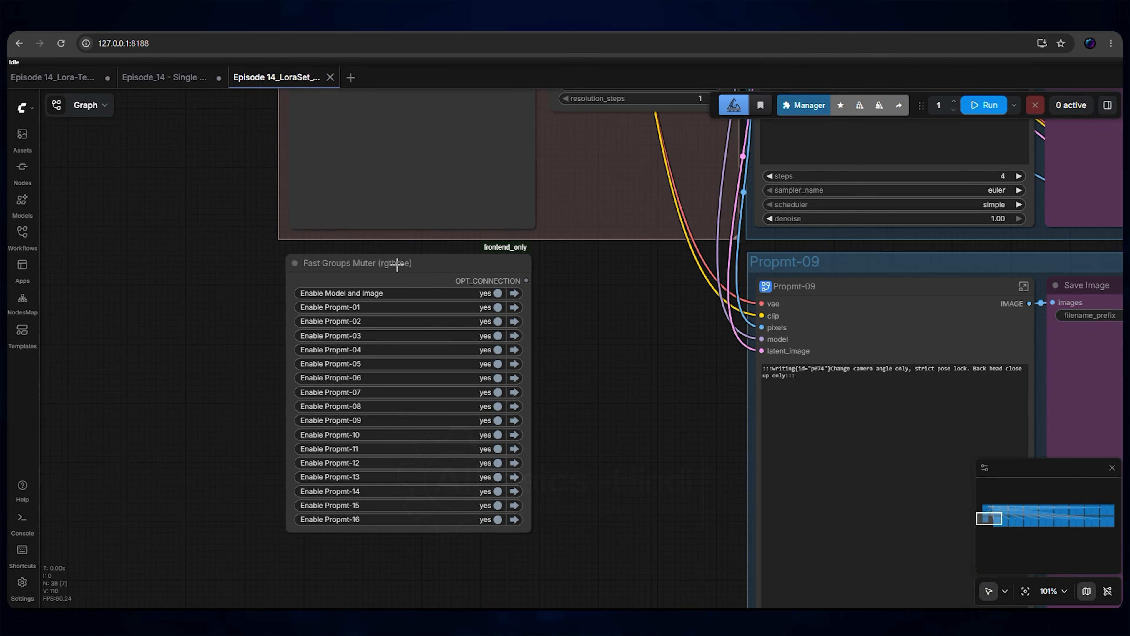
scroll(613, 377, down, 1)
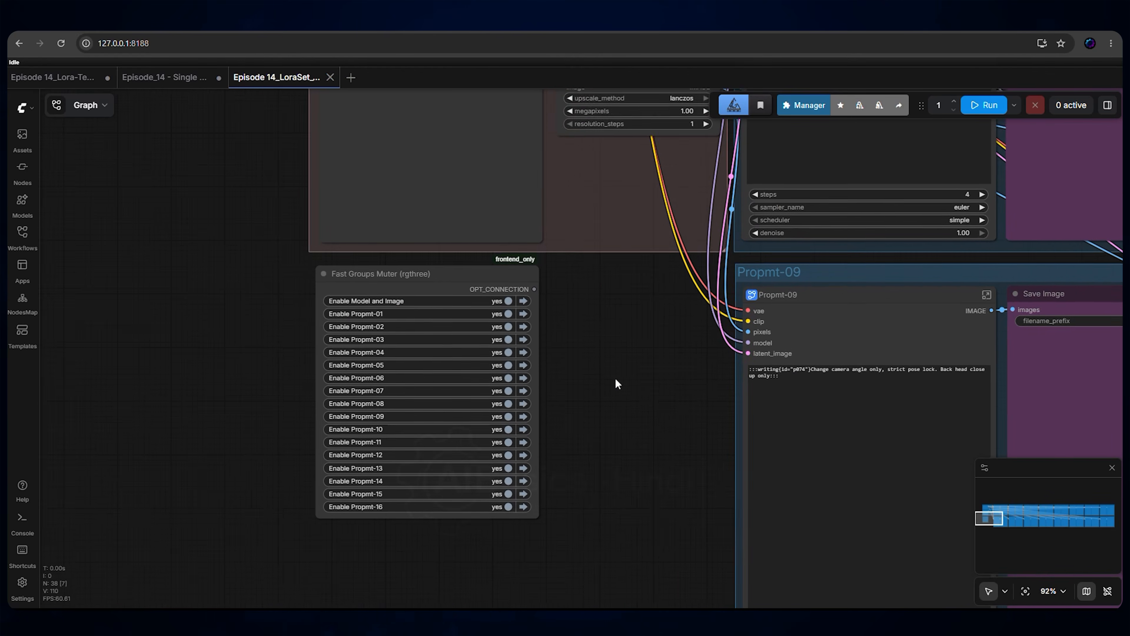
drag(615, 378, 497, 330)
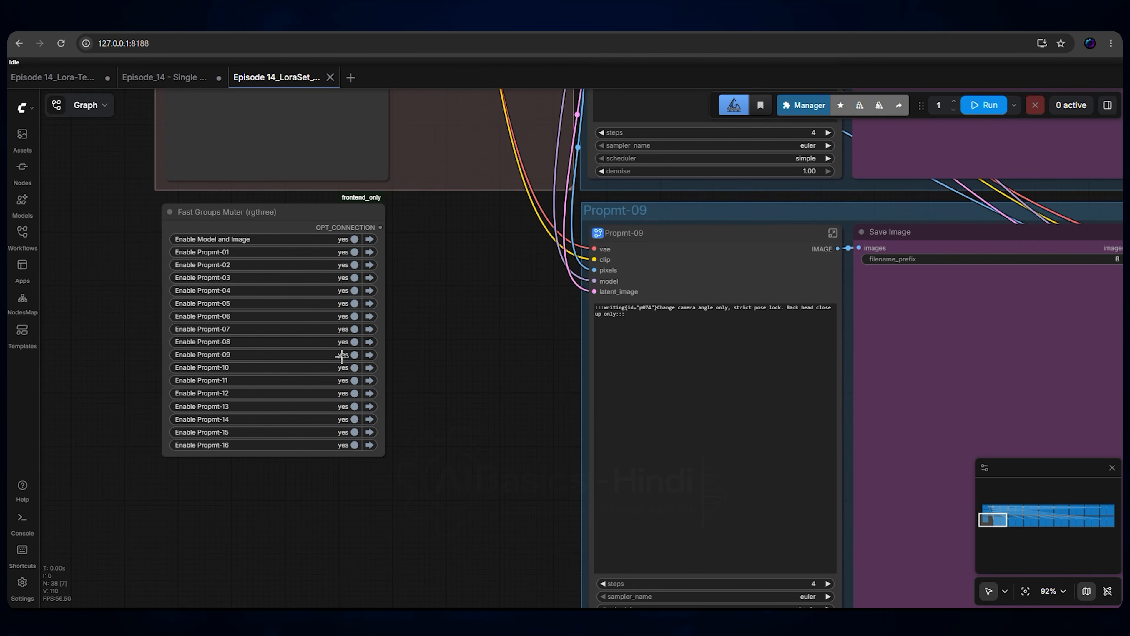
Step: Mute the Propmt-09 group with the Fast Groups Muter, check its nodes, and enable the group again
click(351, 355)
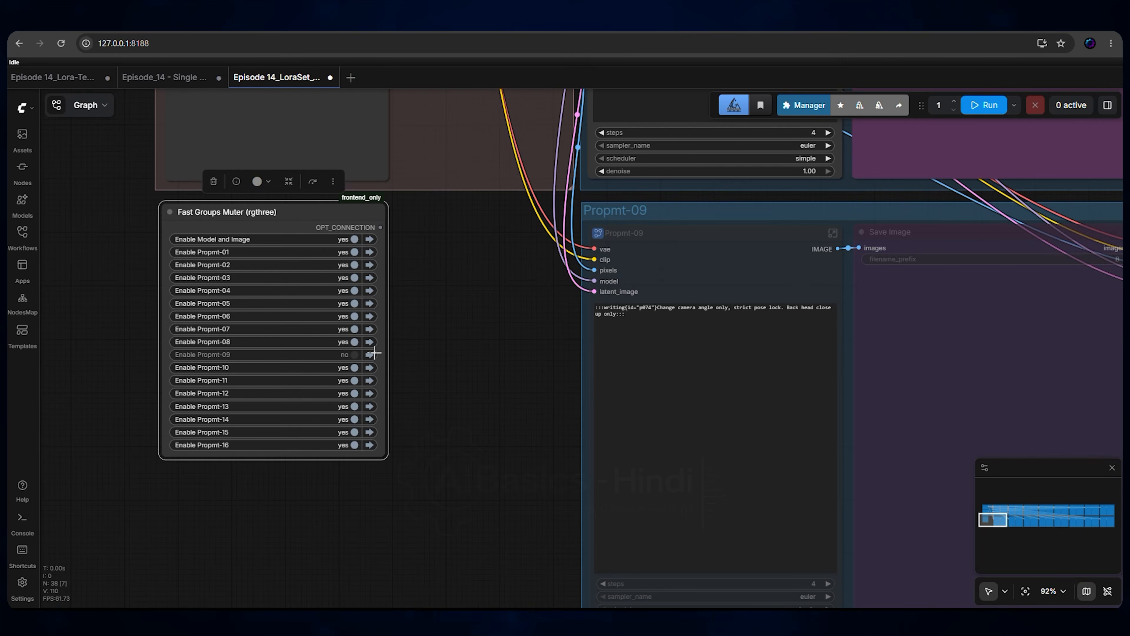
scroll(769, 361, down, 3)
scroll(575, 371, right, 5)
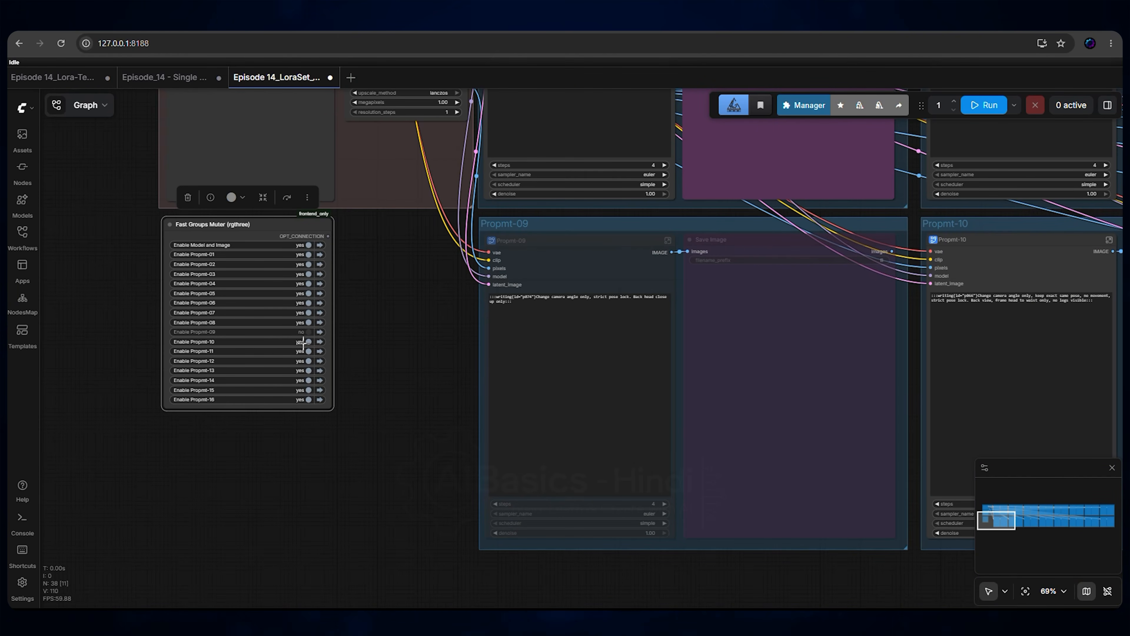
scroll(302, 339, up, 4)
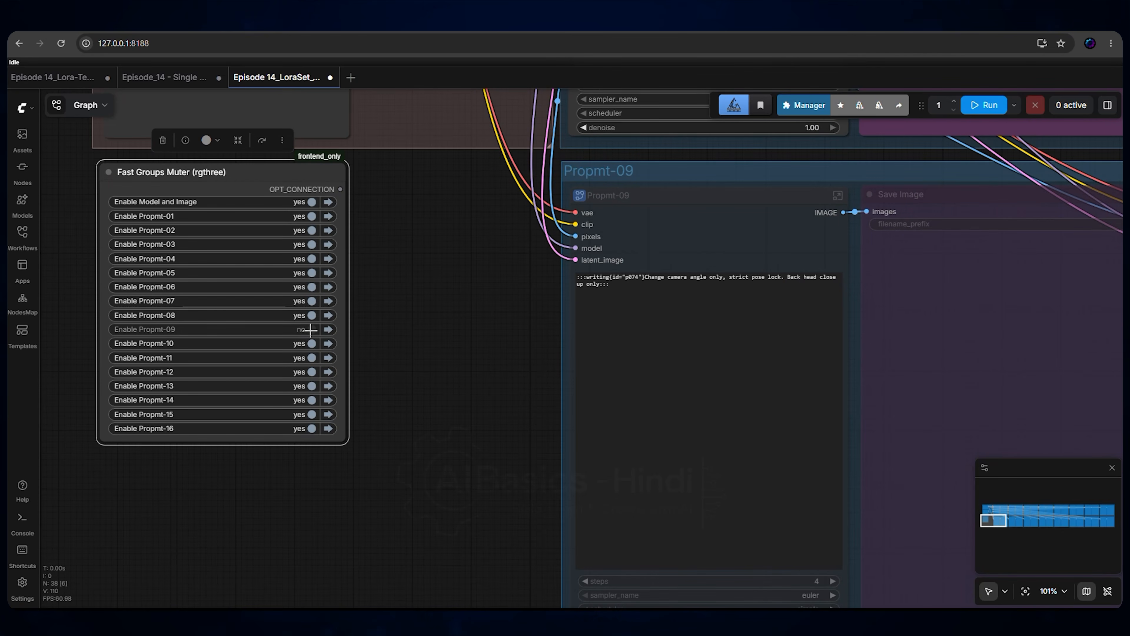
click(312, 329)
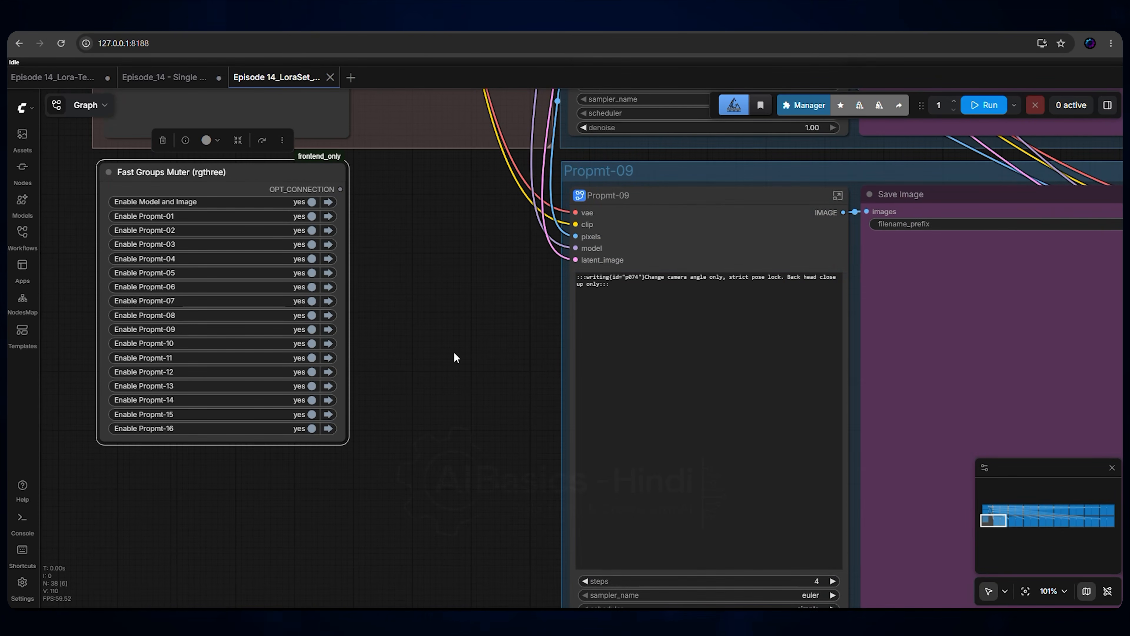
Step: Inspect the full layouts of the LoraSet workflows, including the second one's left- and right-side view prompts and the third one's prompt groups
scroll(462, 356, down, 1)
scroll(466, 358, down, 2)
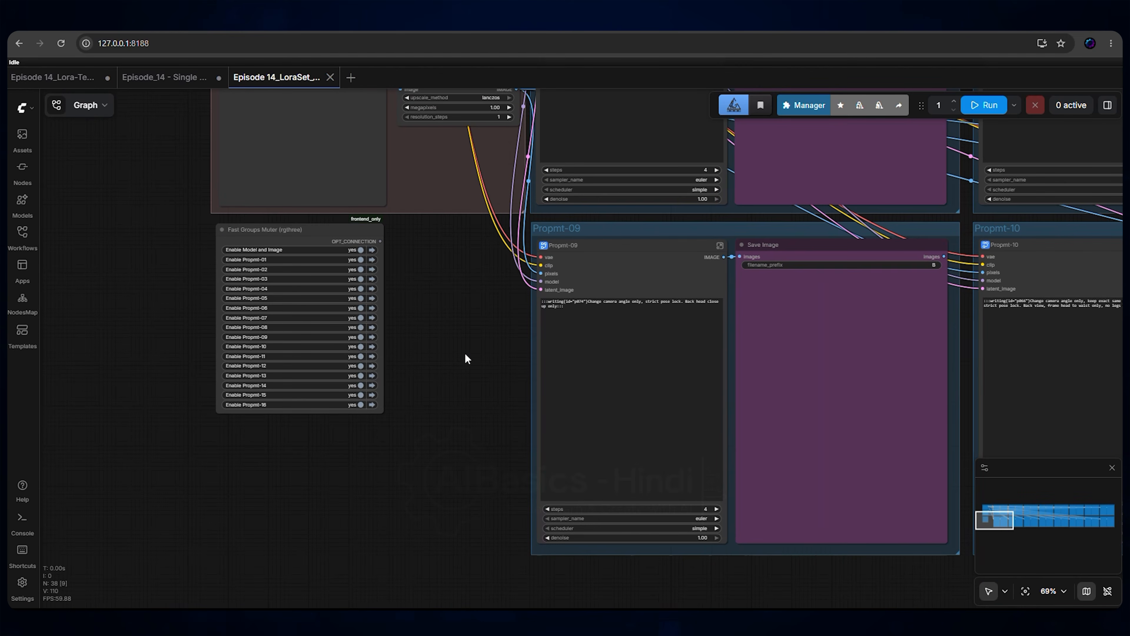
click(1025, 593)
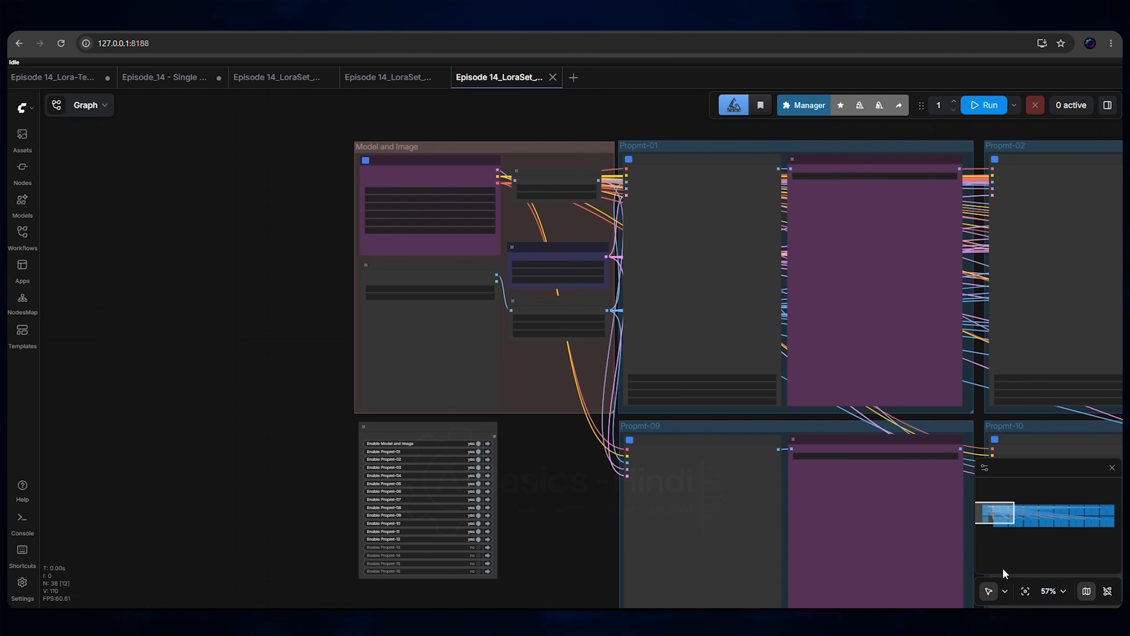
click(1025, 592)
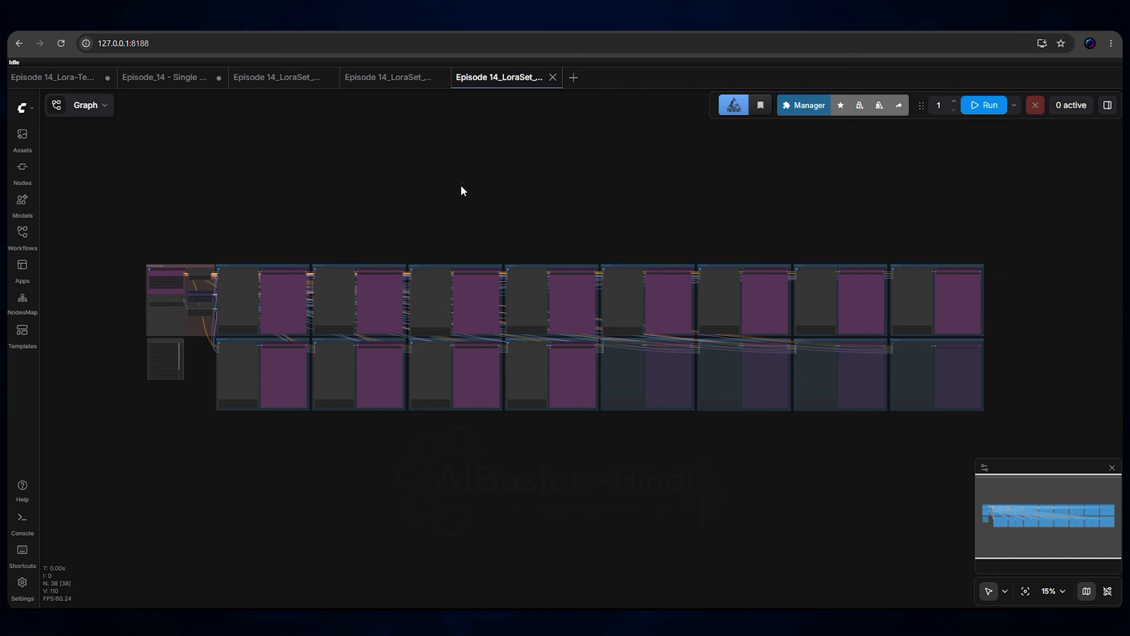
click(381, 81)
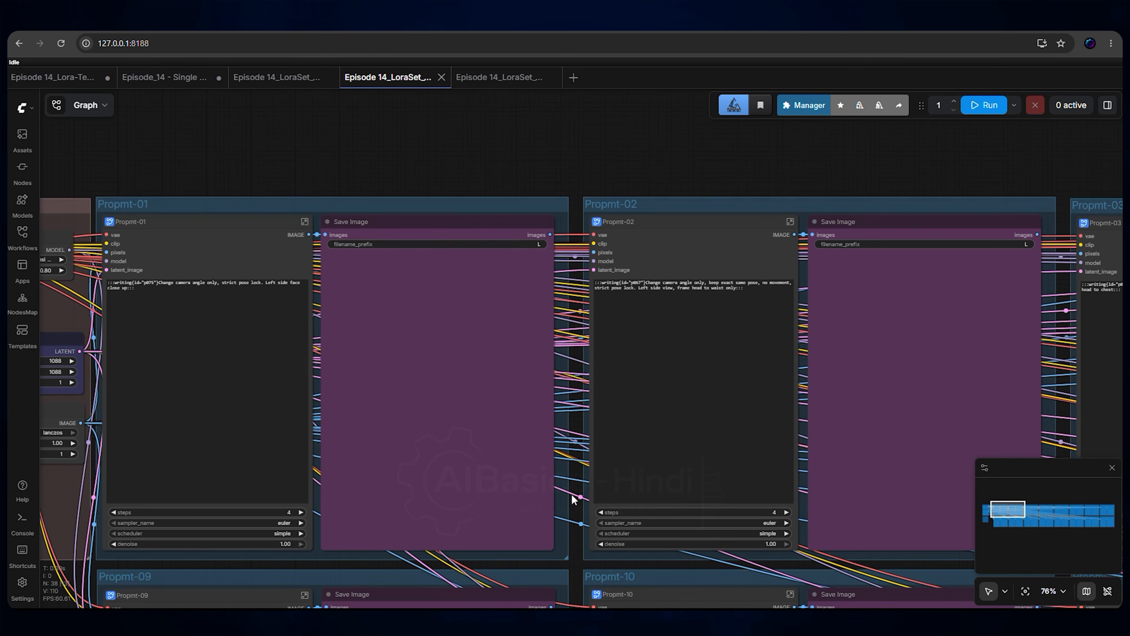
drag(573, 535, 574, 337)
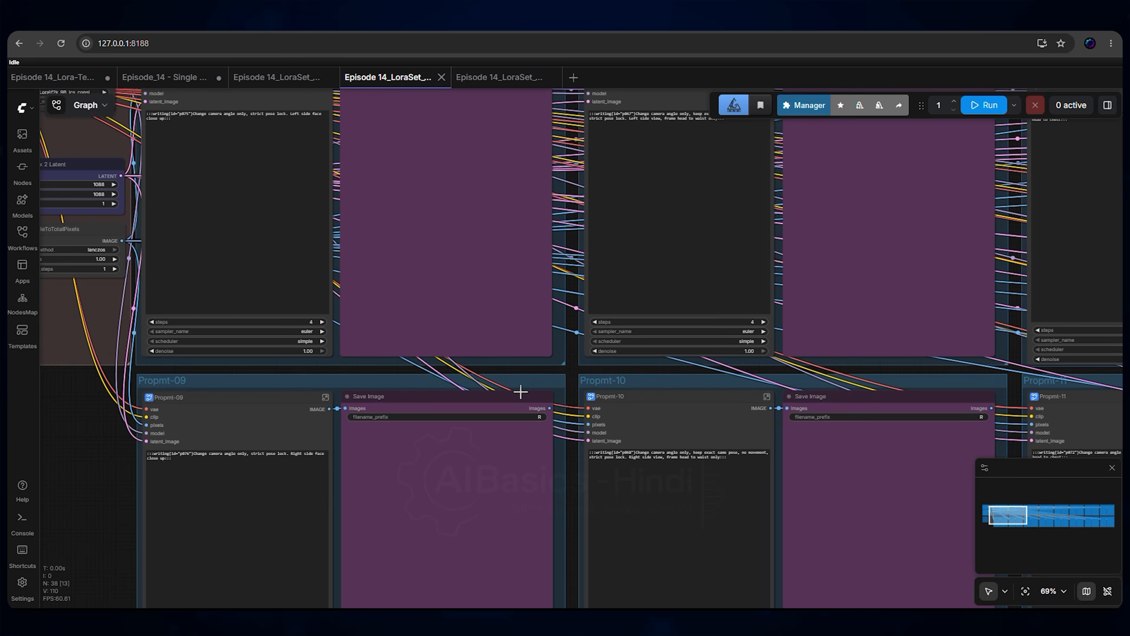
click(497, 80)
scroll(271, 308, up, 10)
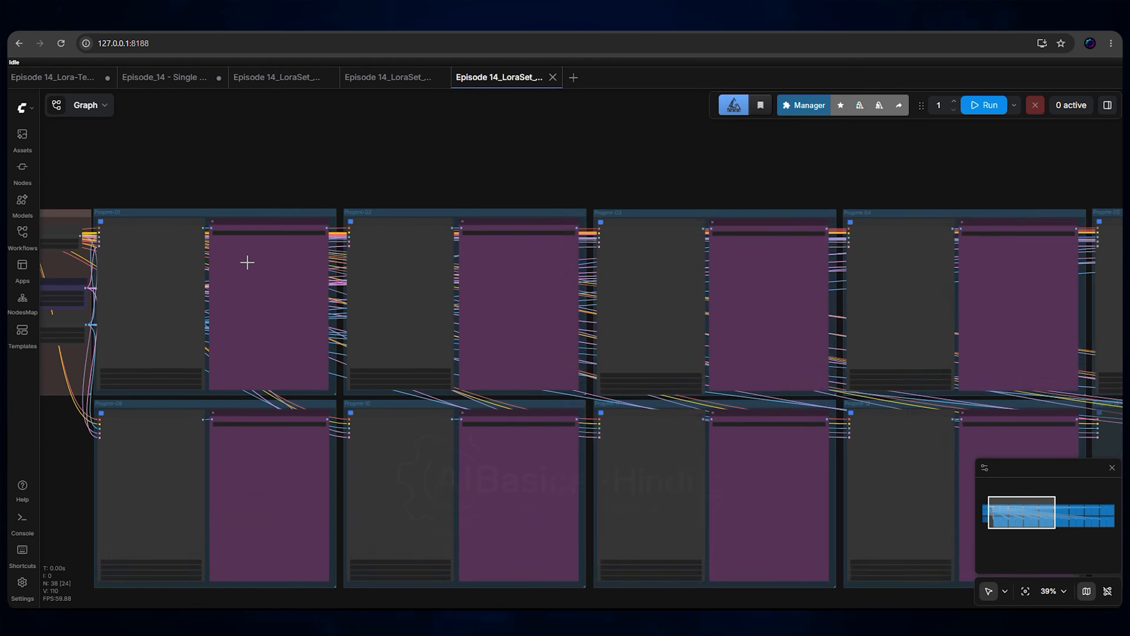
scroll(368, 202, down, 3)
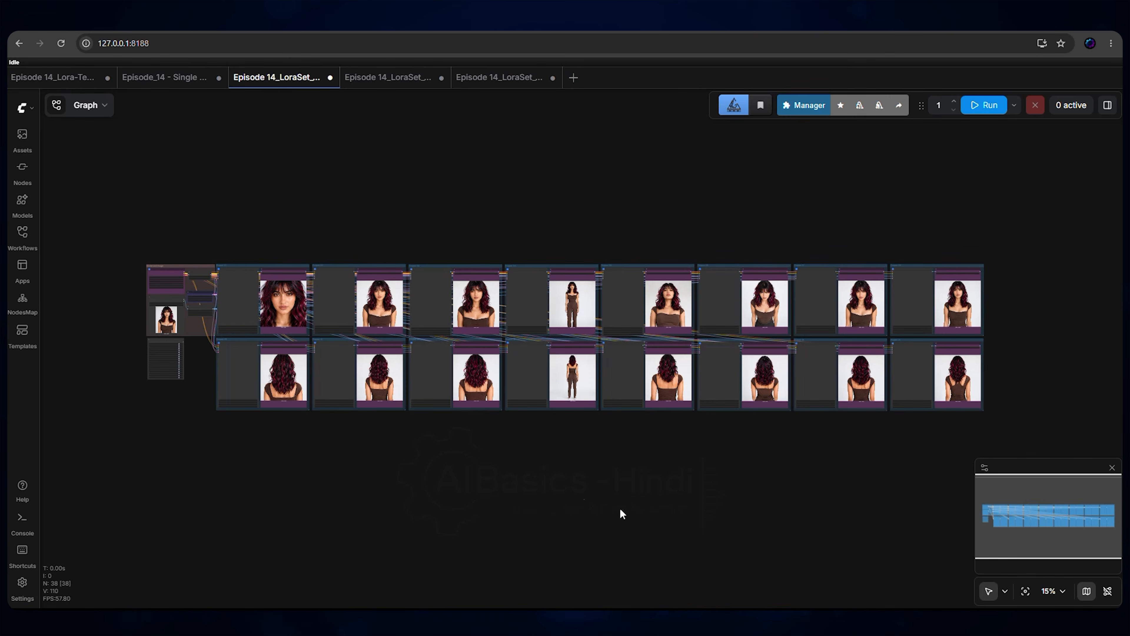
Step: Compare the generated character images in the second and third LoraSet workflows
click(388, 80)
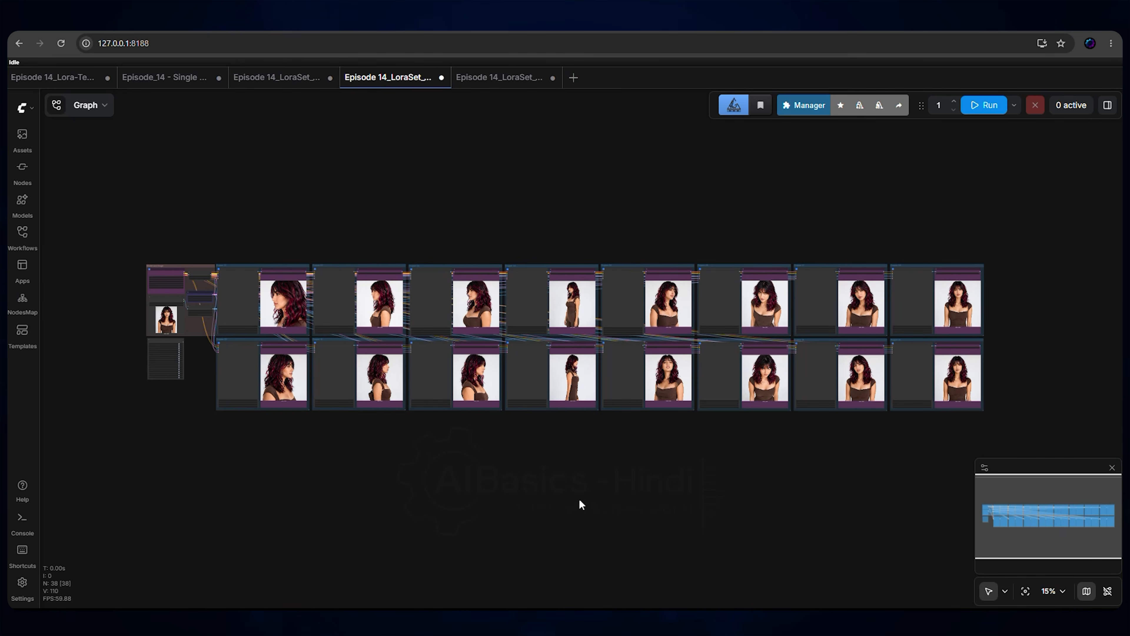
click(502, 80)
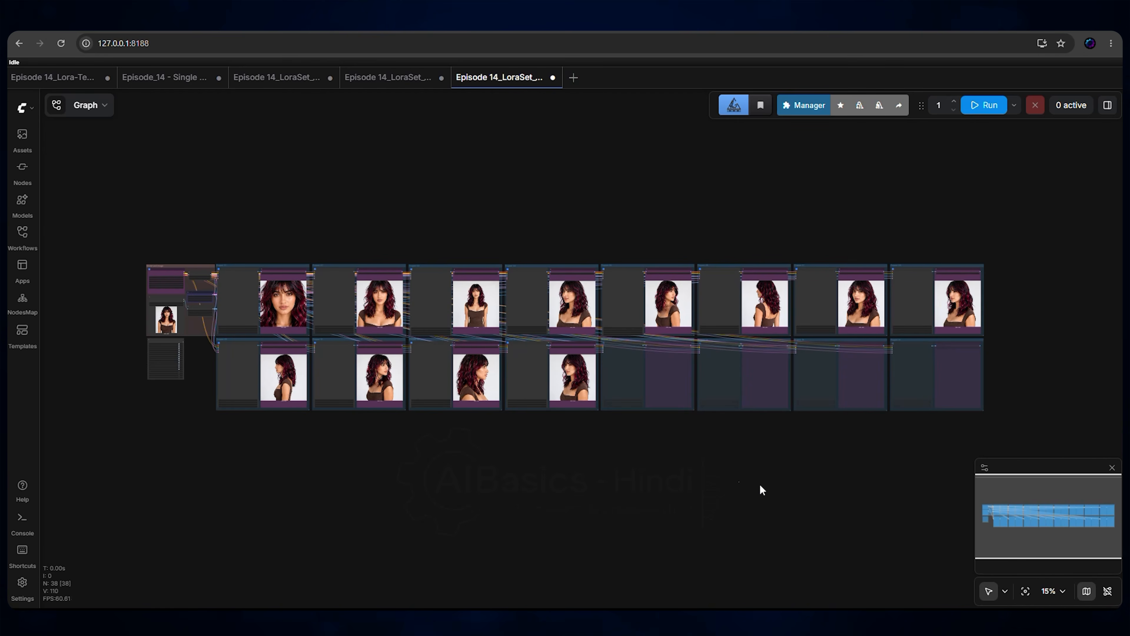
Step: Switch to the Lora-character-sheet - Prompts folder and load the workflow embedded in LORA-Half-Body_Extra_00012_.png onto the ComfyUI canvas
key(alt+Tab)
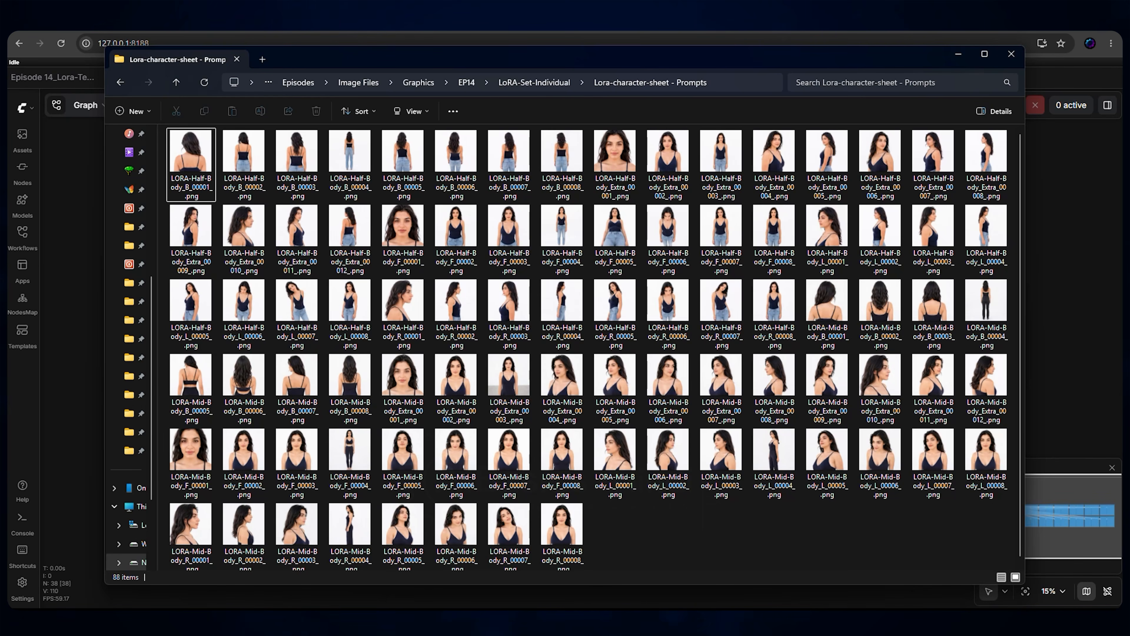
click(350, 234)
drag(431, 59, 733, 69)
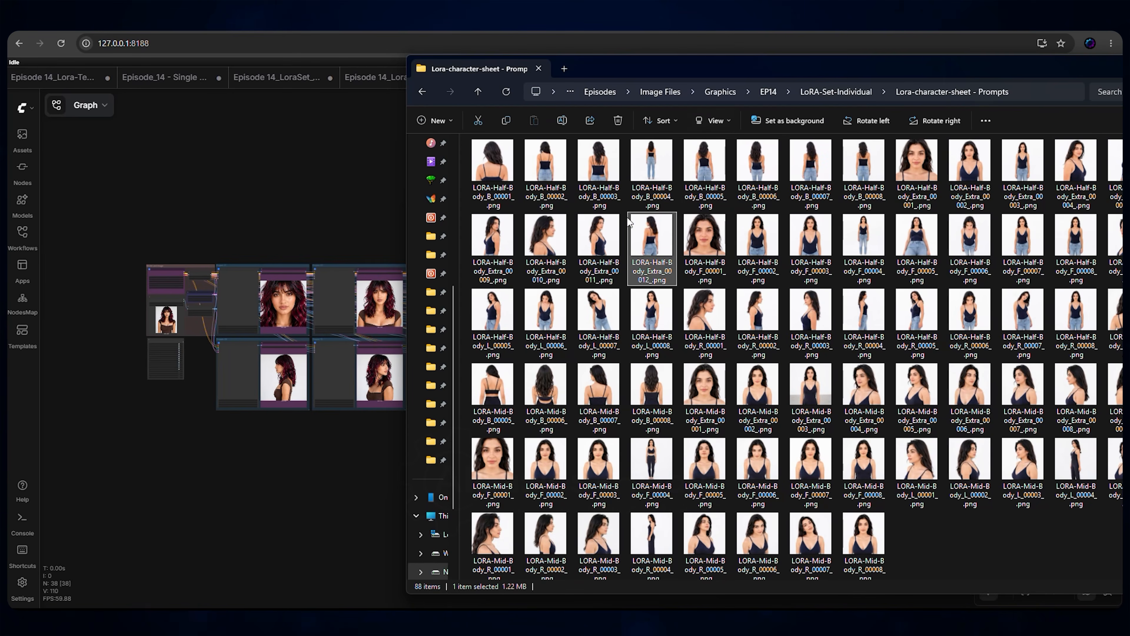
drag(652, 238, 288, 176)
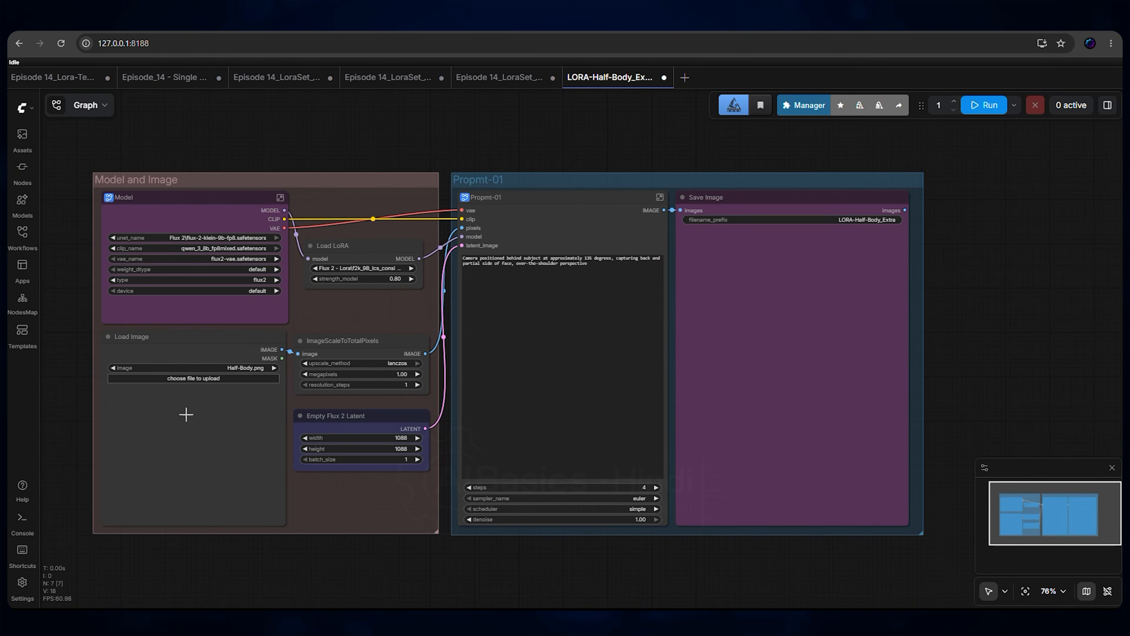
Step: Fit the loaded half-body workflow in the canvas view and inspect the Propmt-01 subgraph
click(1025, 592)
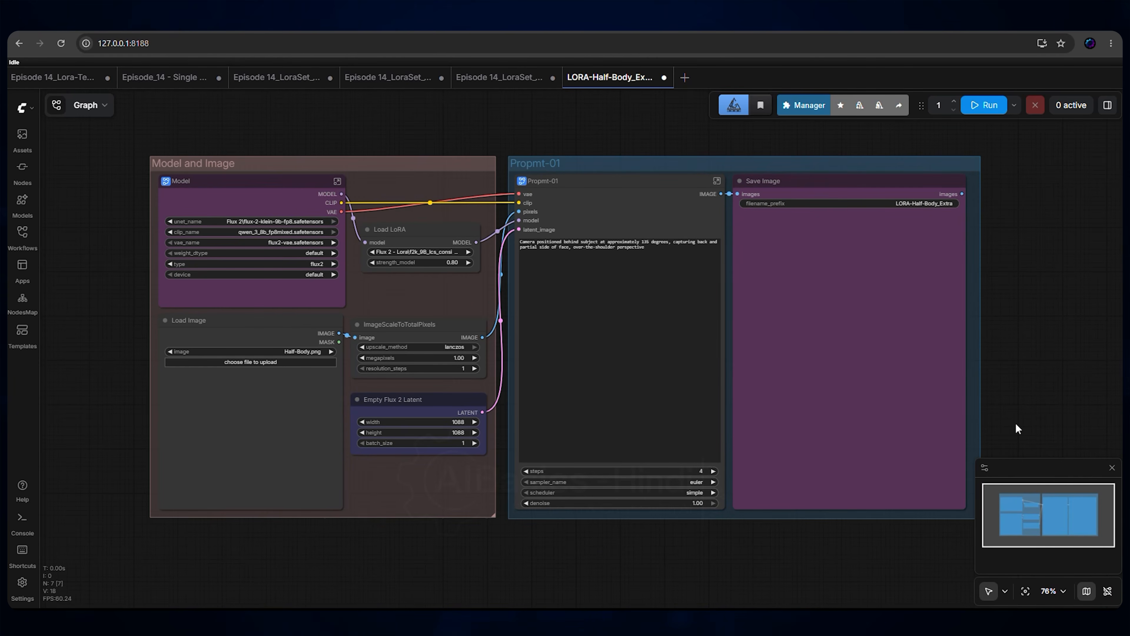
click(716, 181)
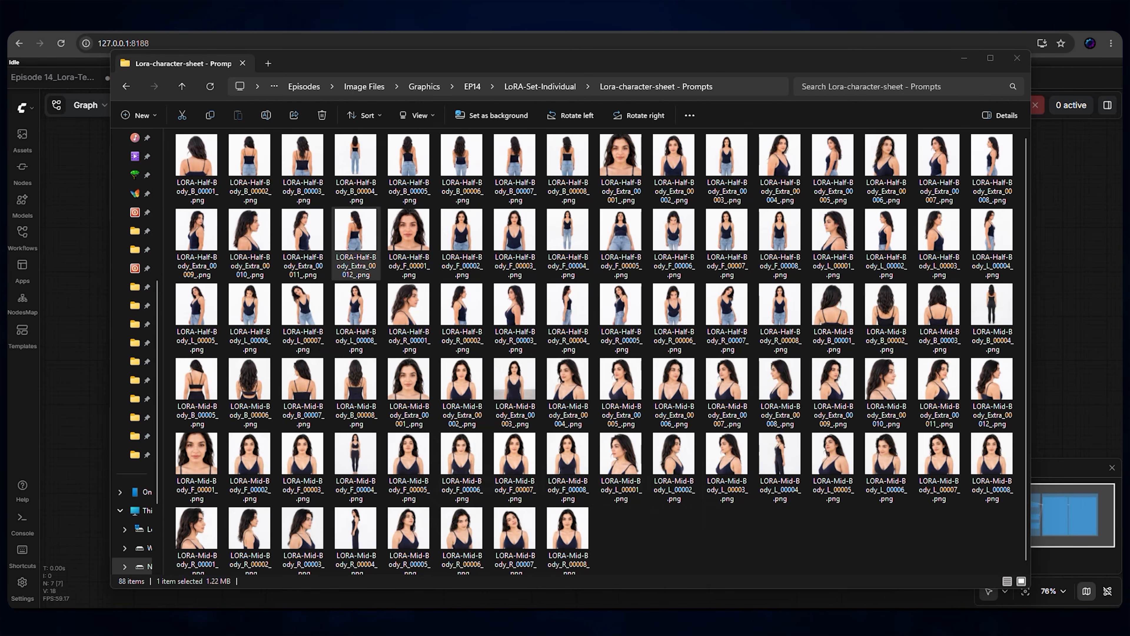
click(965, 59)
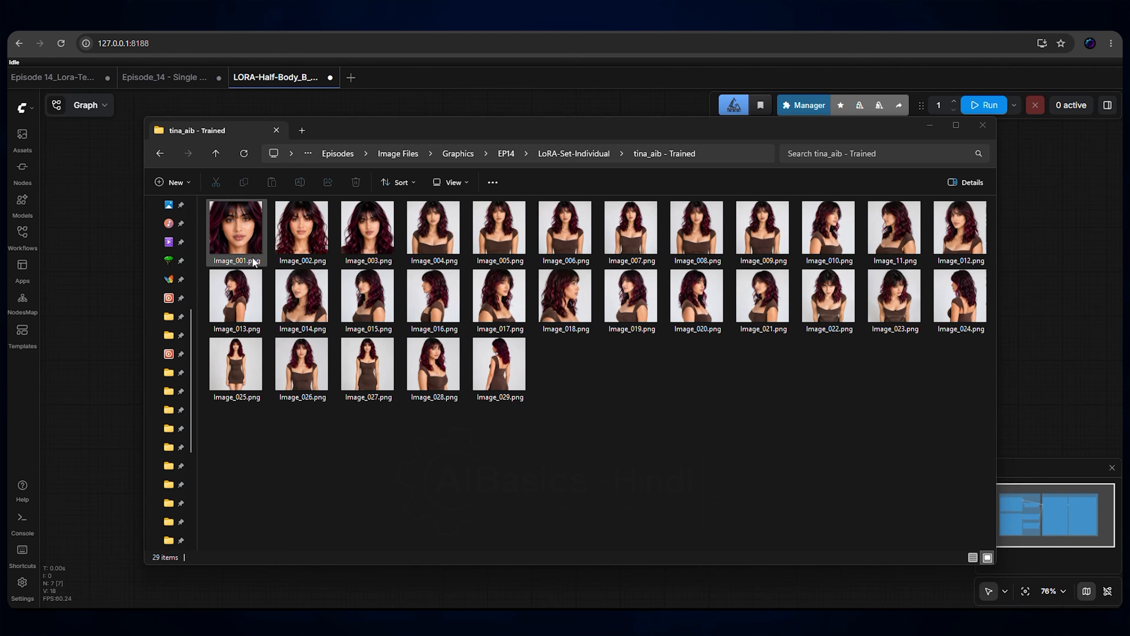
Step: Look through the images in the tina_aib - Trained and Lora-character-sheet - Prompts folders, and return to the LoRA-Set-Individual folder
click(482, 463)
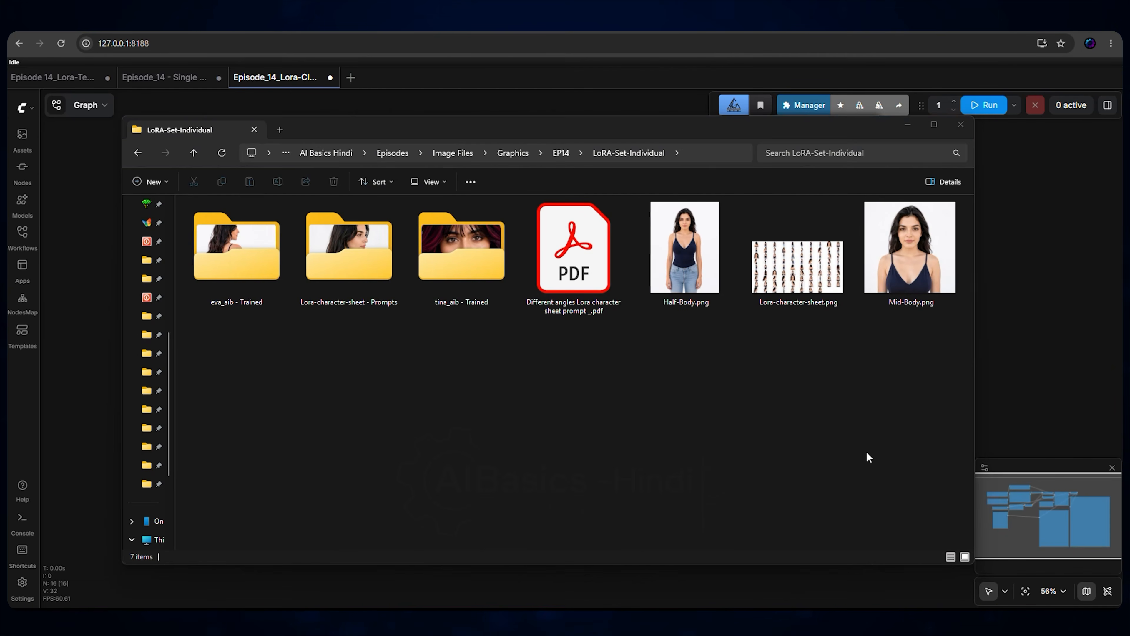
click(868, 459)
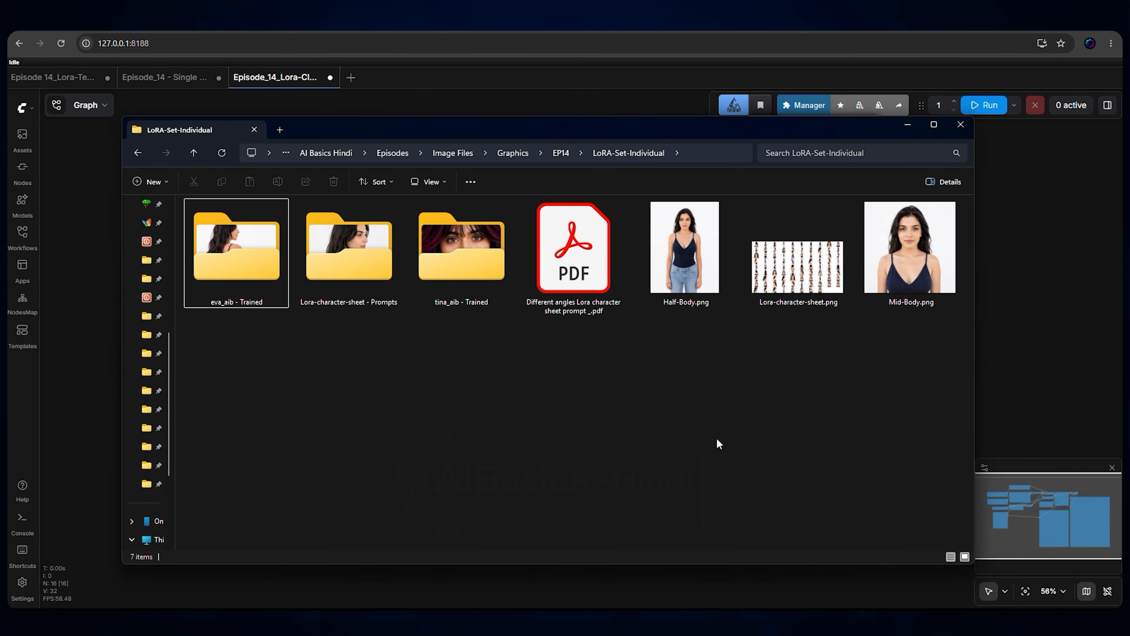
double_click(353, 274)
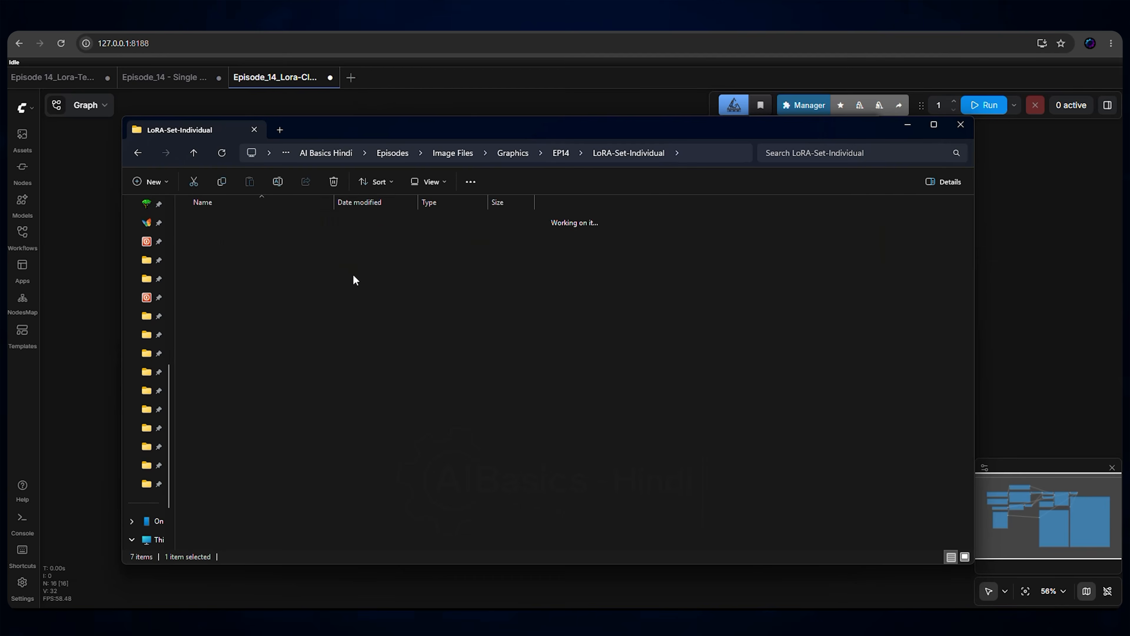
scroll(702, 466, down, 2)
scroll(702, 466, up, 2)
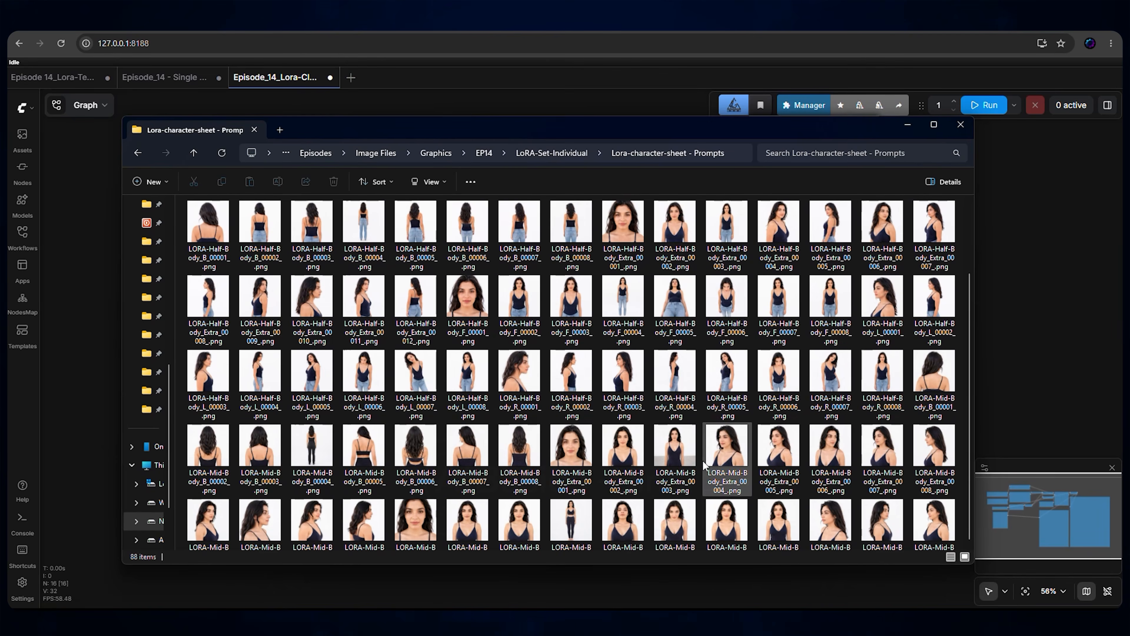
click(553, 151)
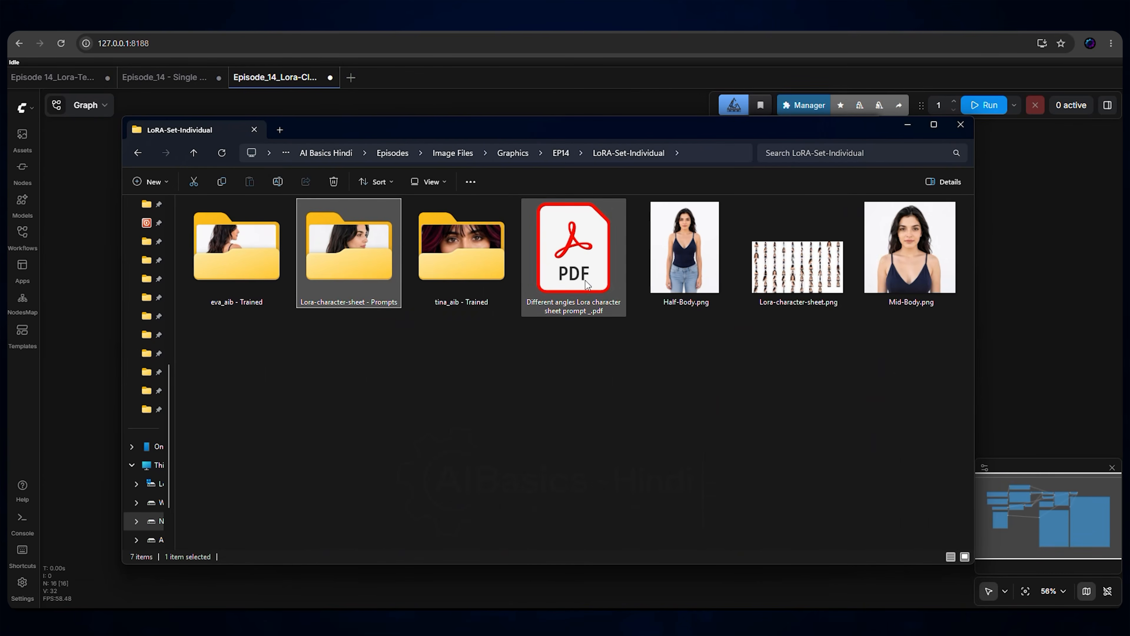
Step: Check the character sheet prompt PDF, Lora-character-sheet.png, and the Half-Body and Mid-Body reference images in the LoRA-Set-Individual folder
click(587, 280)
double_click(588, 279)
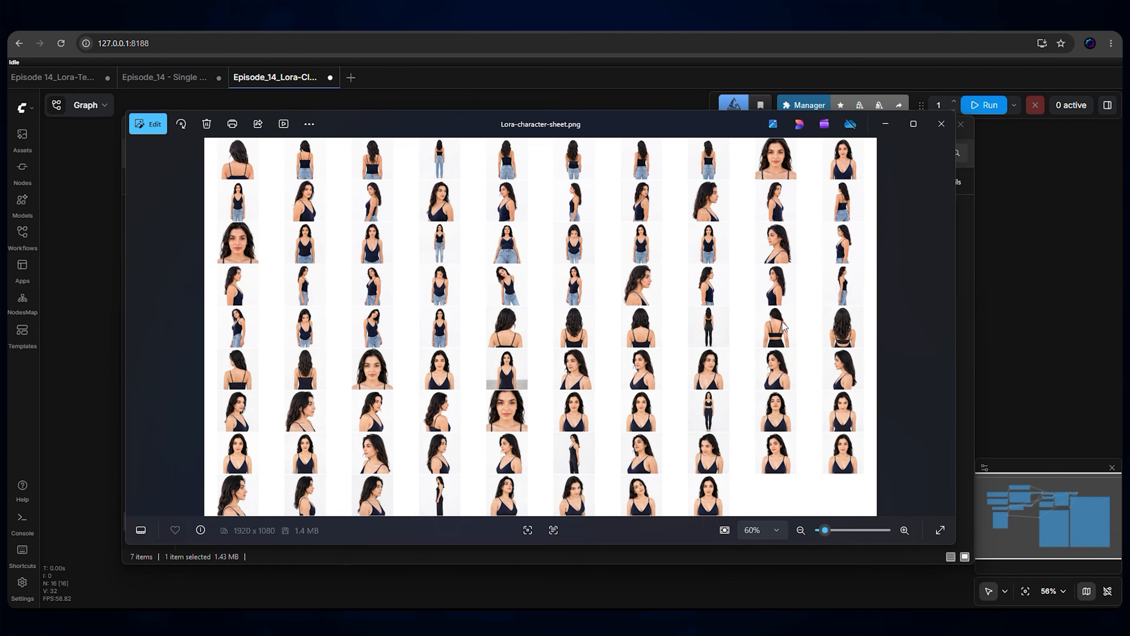
click(941, 124)
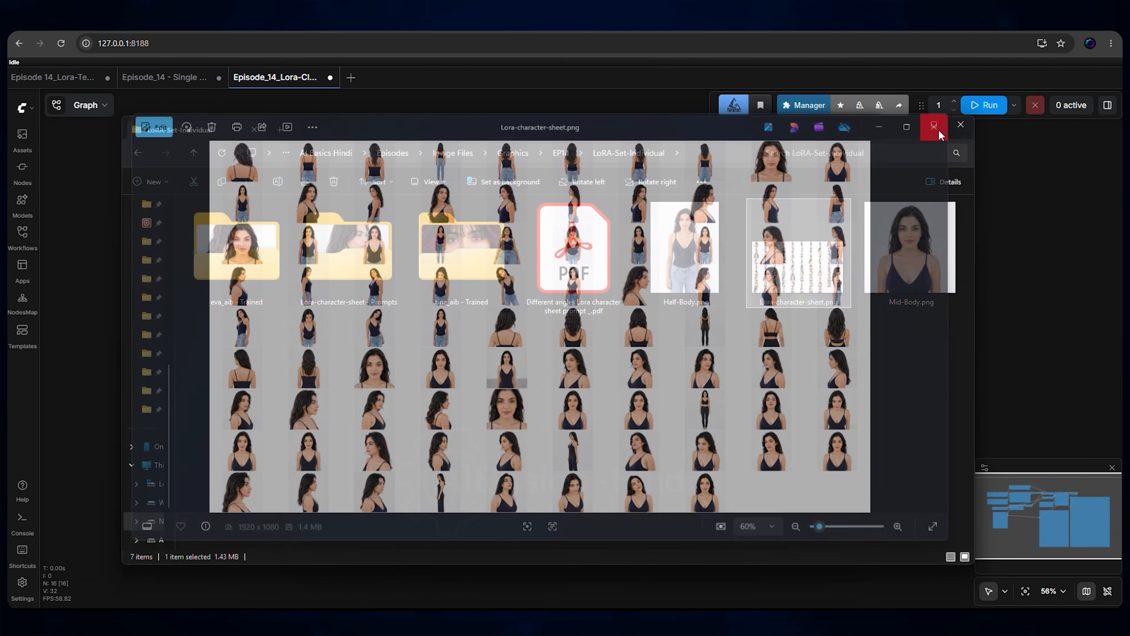
key(Left)
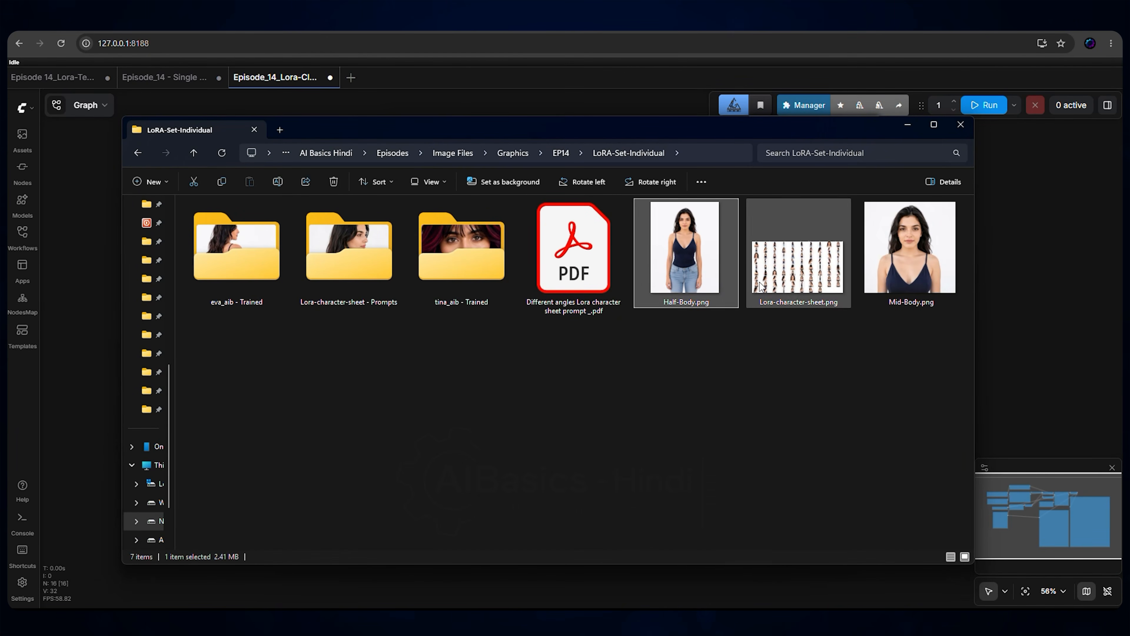
key(Right)
key(Right)
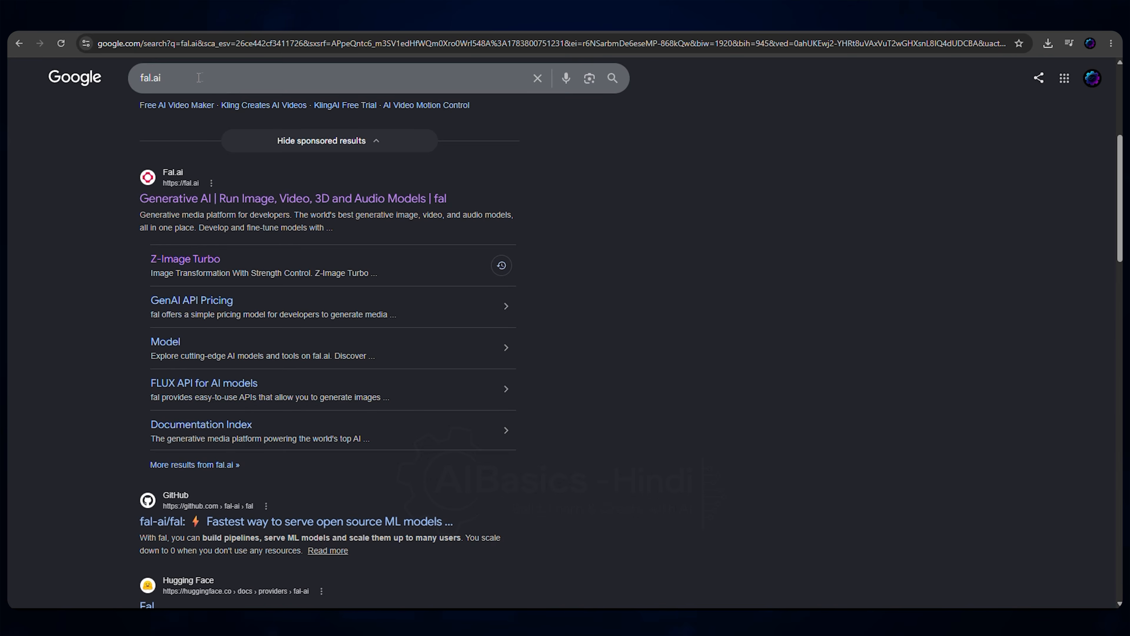
Step: Open the fal.ai site from the Google search results and go through its dashboard to the account's Credits page
click(239, 200)
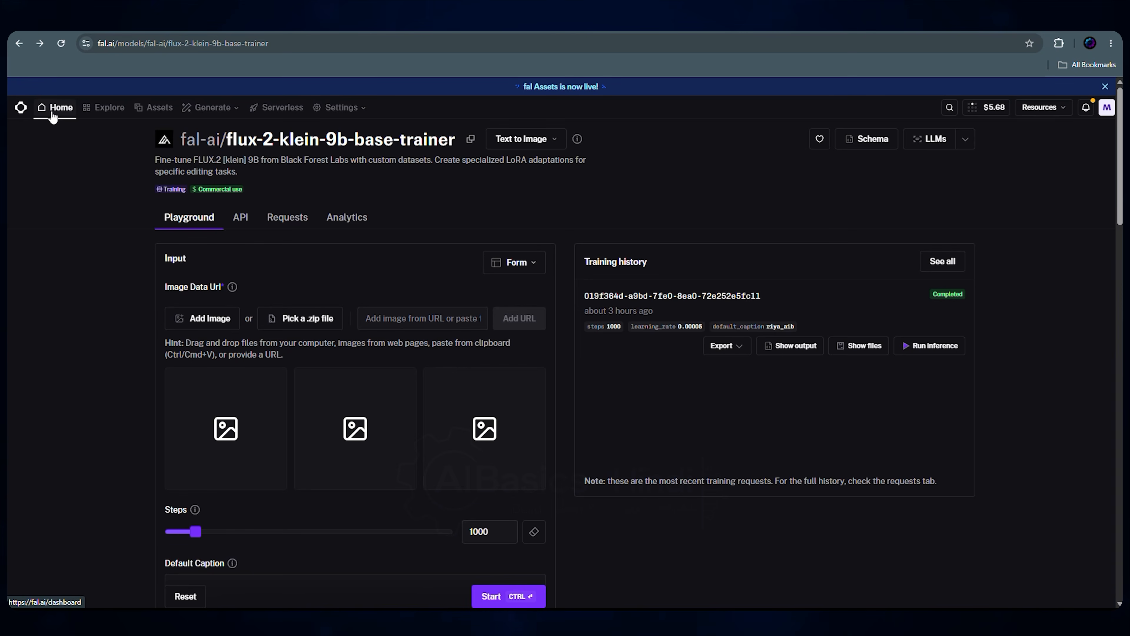
click(68, 122)
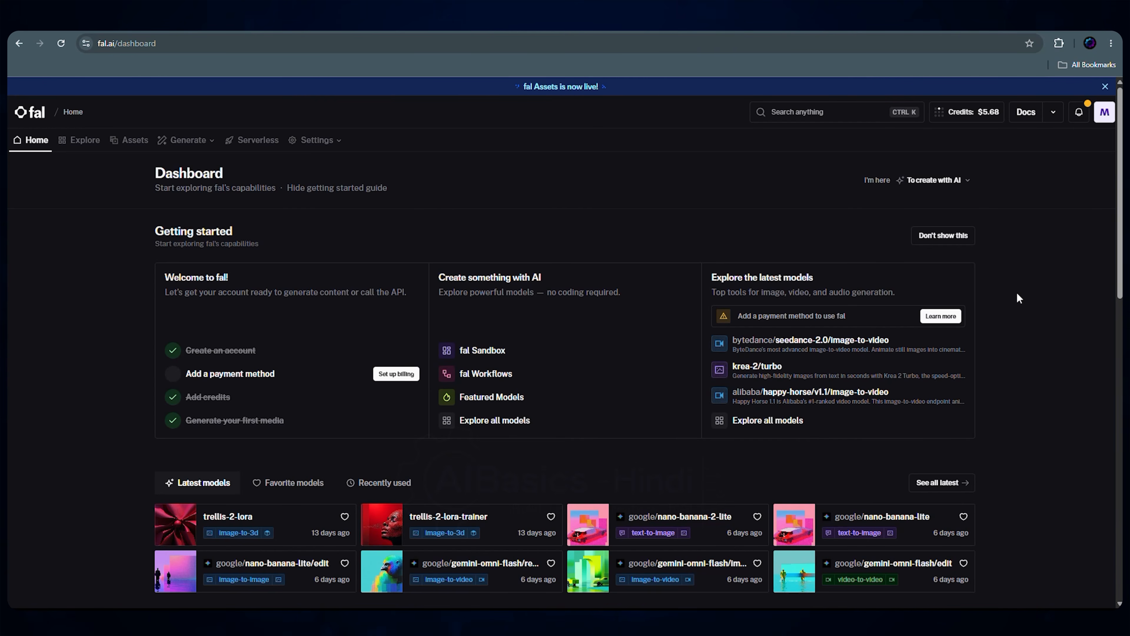
click(975, 120)
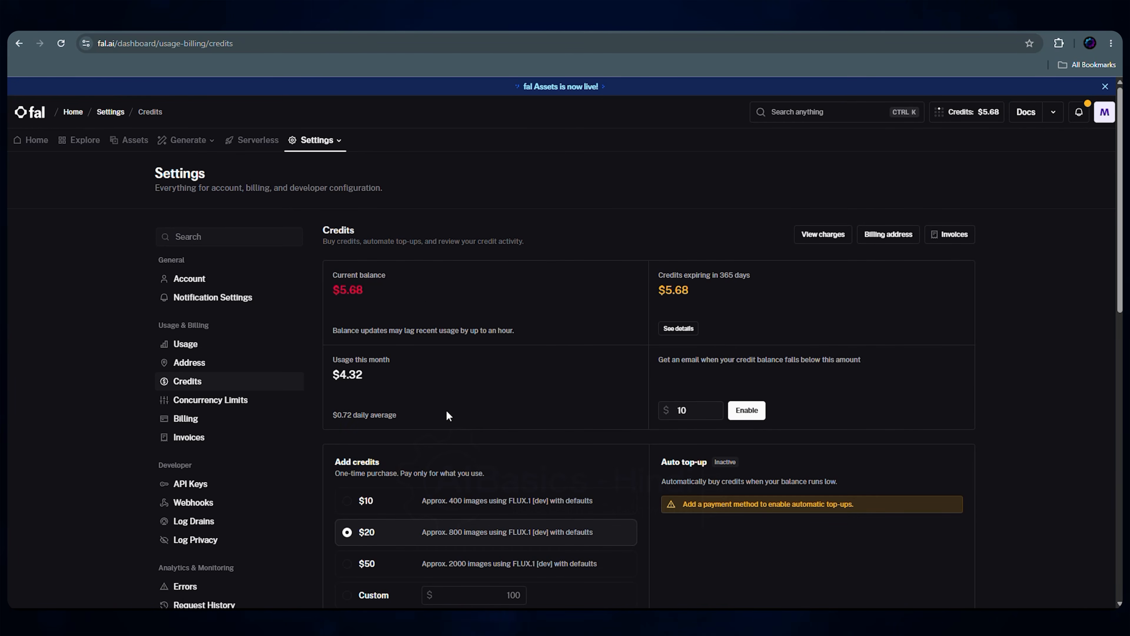
Step: Review the one-time credit purchase options and select the $10 amount without buying it
scroll(448, 416, down, 4)
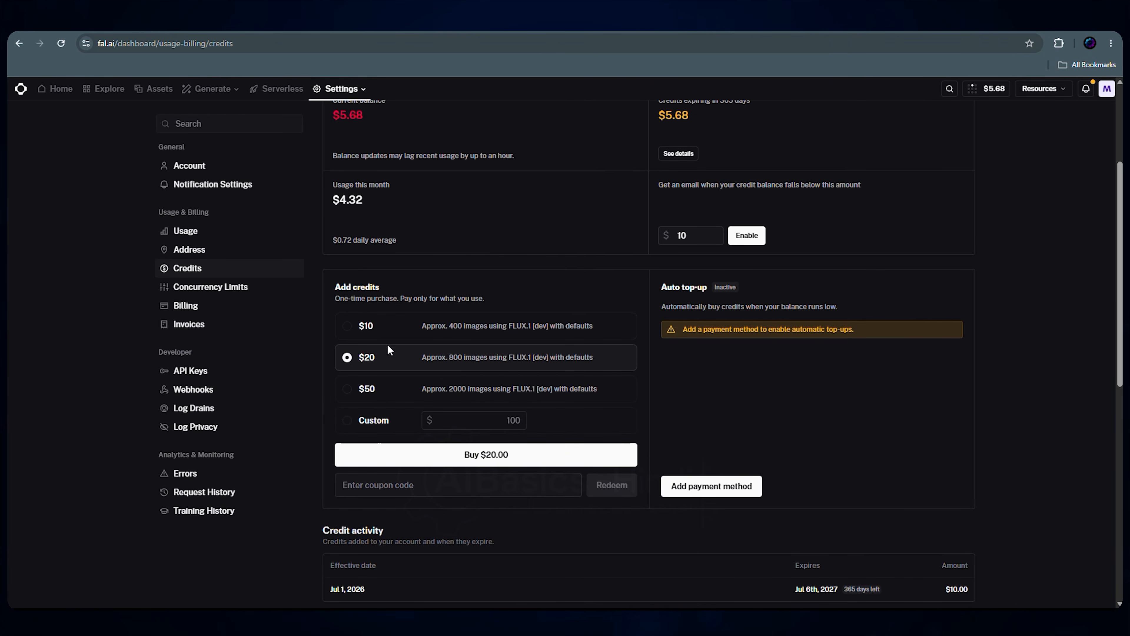
click(347, 325)
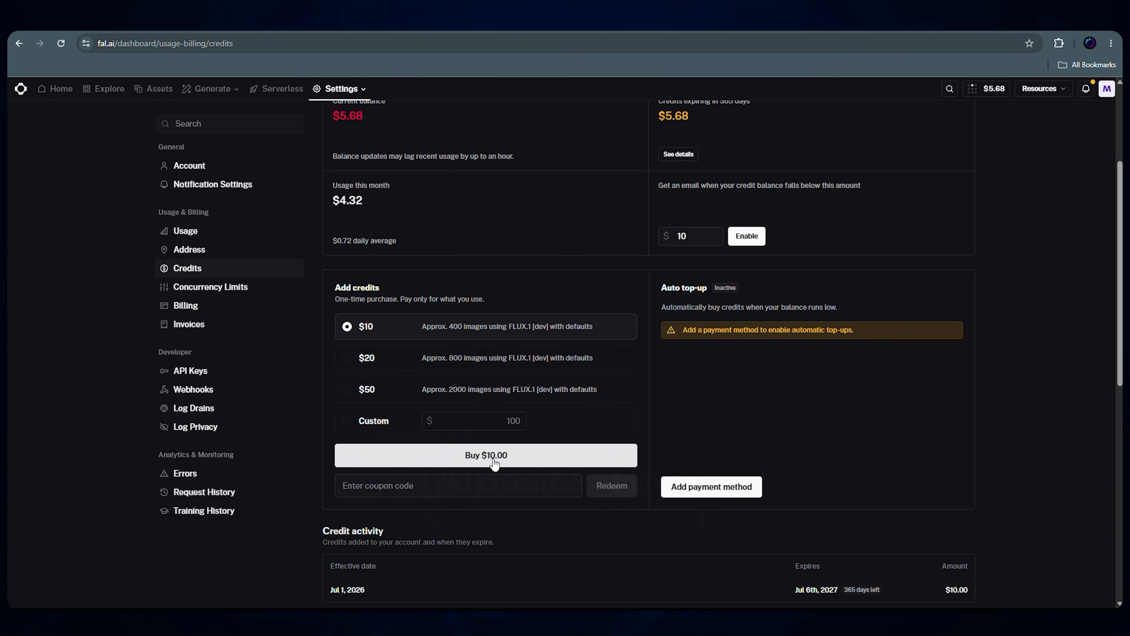
scroll(489, 458, up, 4)
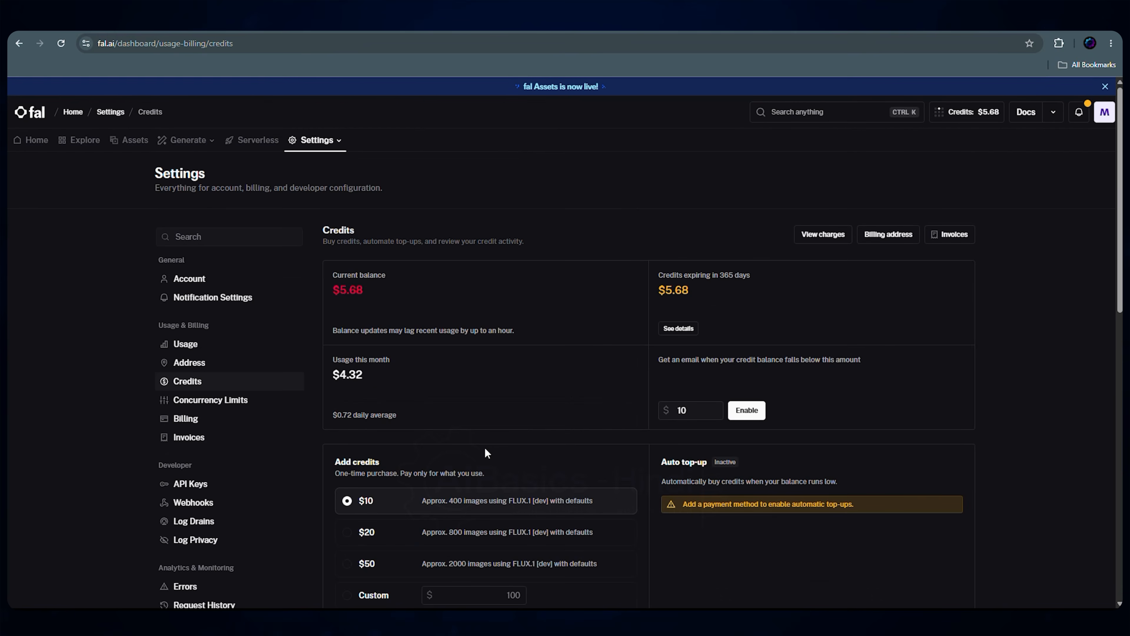
Step: Explore the fal.ai models using the suggested Training search and filter the results to the Training category
click(73, 113)
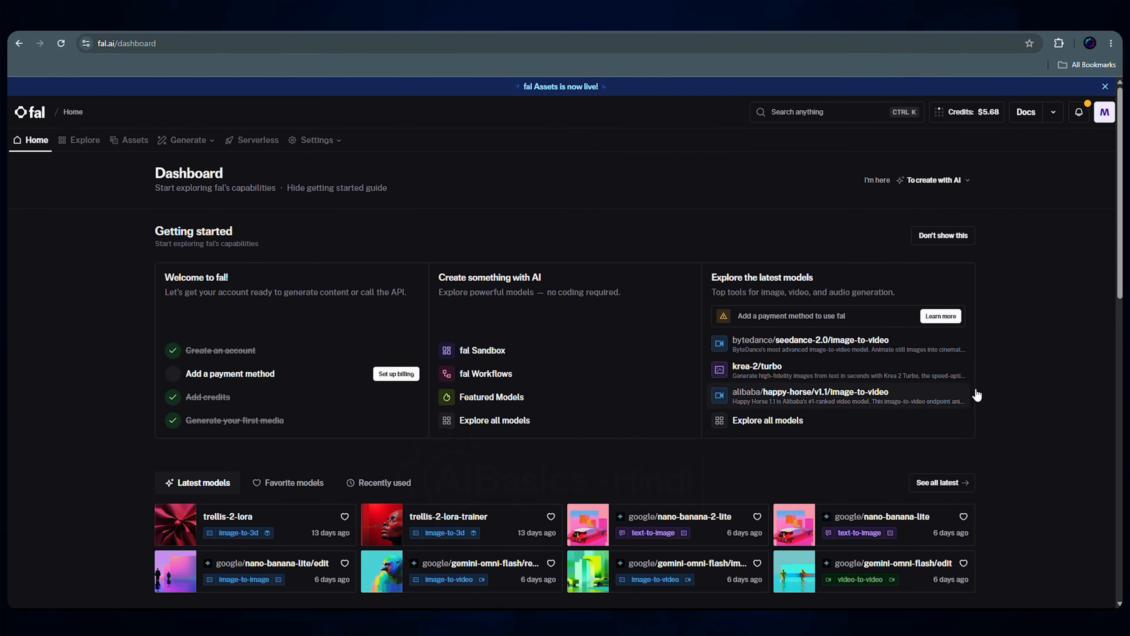
click(80, 145)
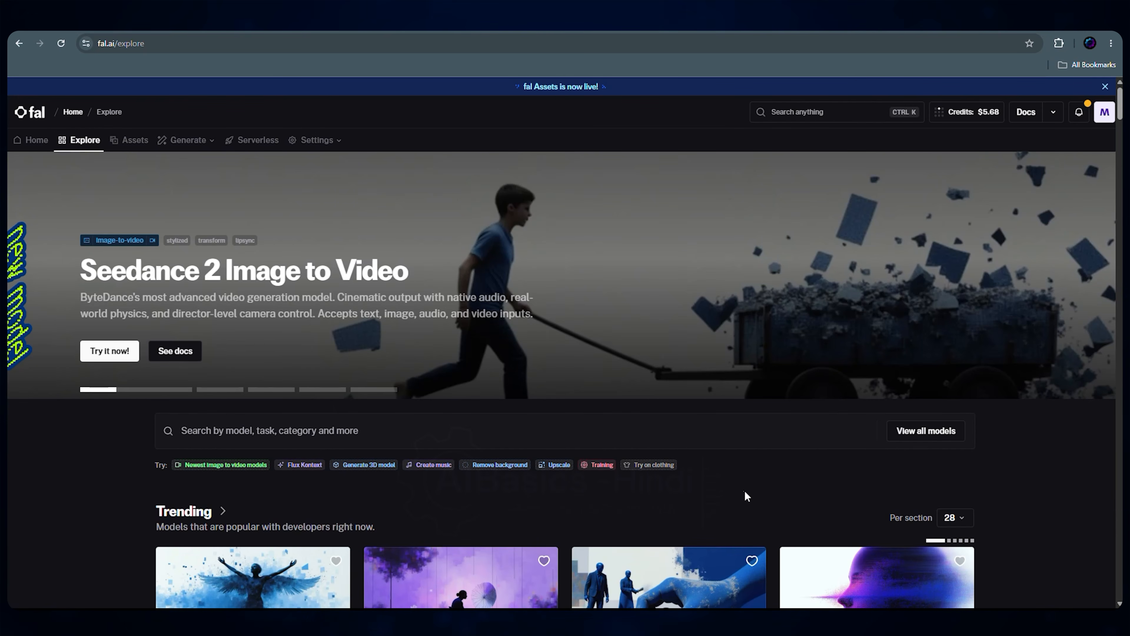
click(604, 467)
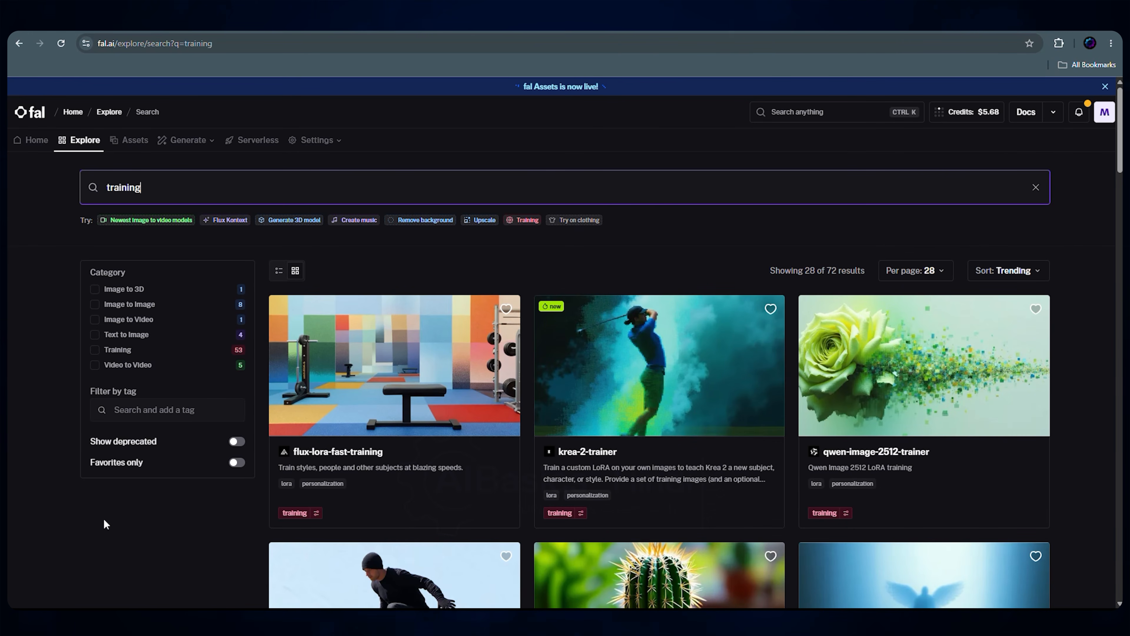
click(96, 350)
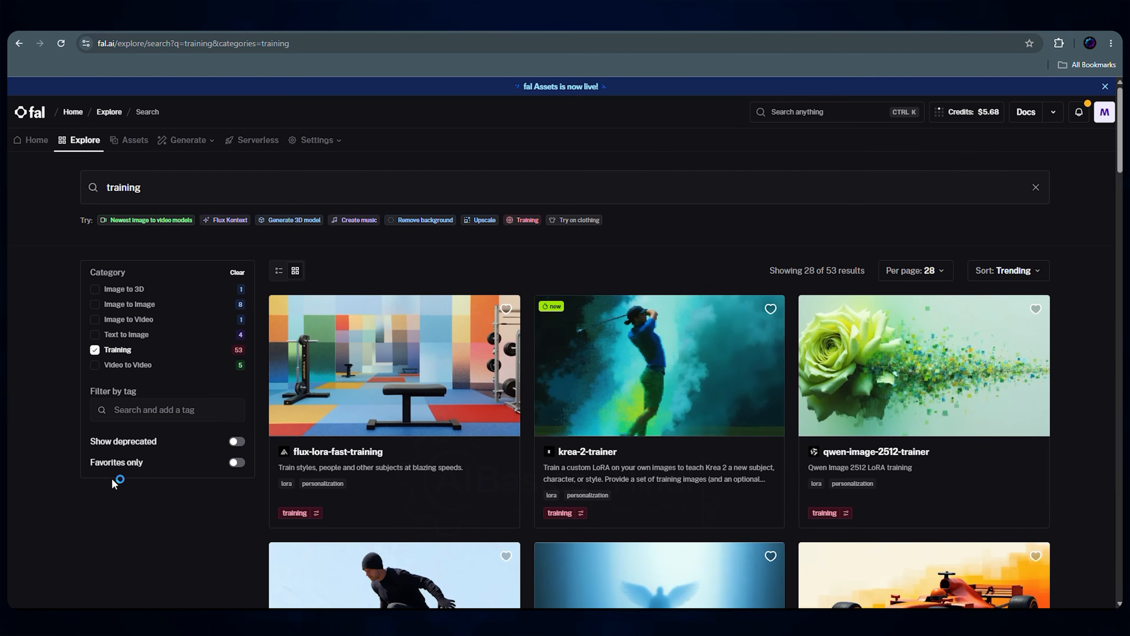
Step: Find the flux-2-klein-9b-base-trainer model among the training results and open its page
scroll(779, 405, down, 1)
scroll(800, 407, down, 3)
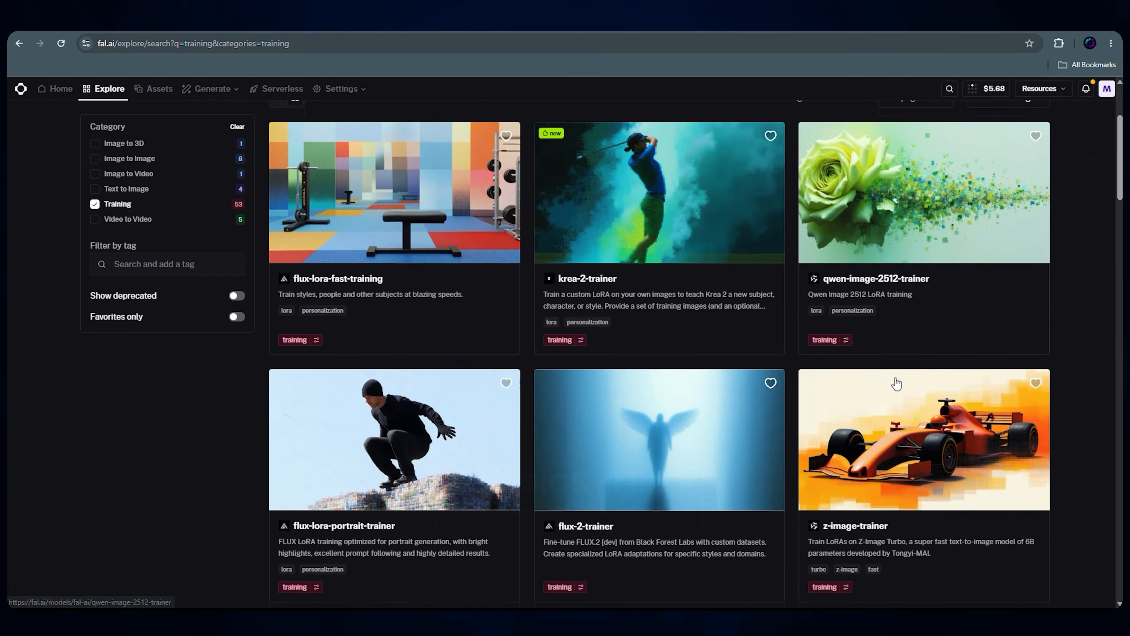
scroll(828, 408, down, 5)
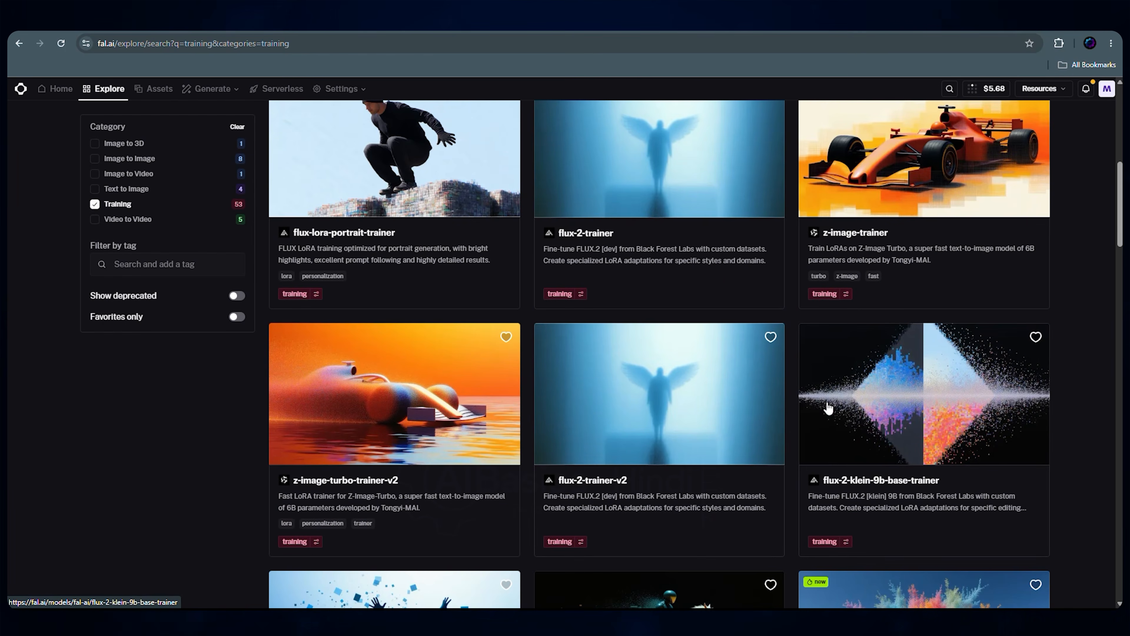
scroll(716, 423, down, 1)
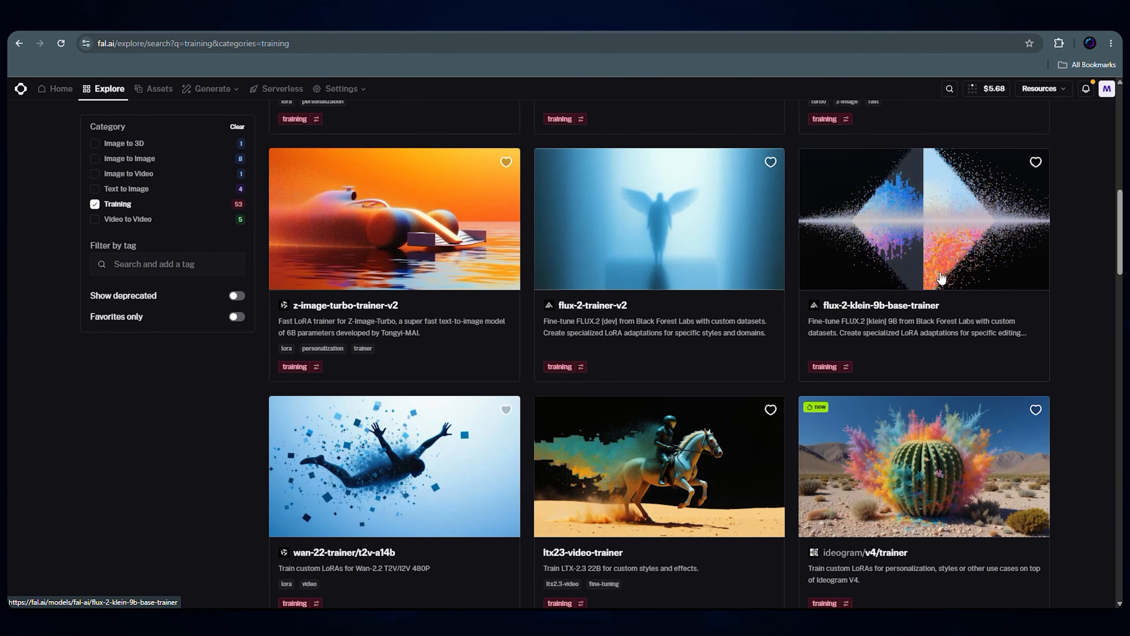
click(929, 255)
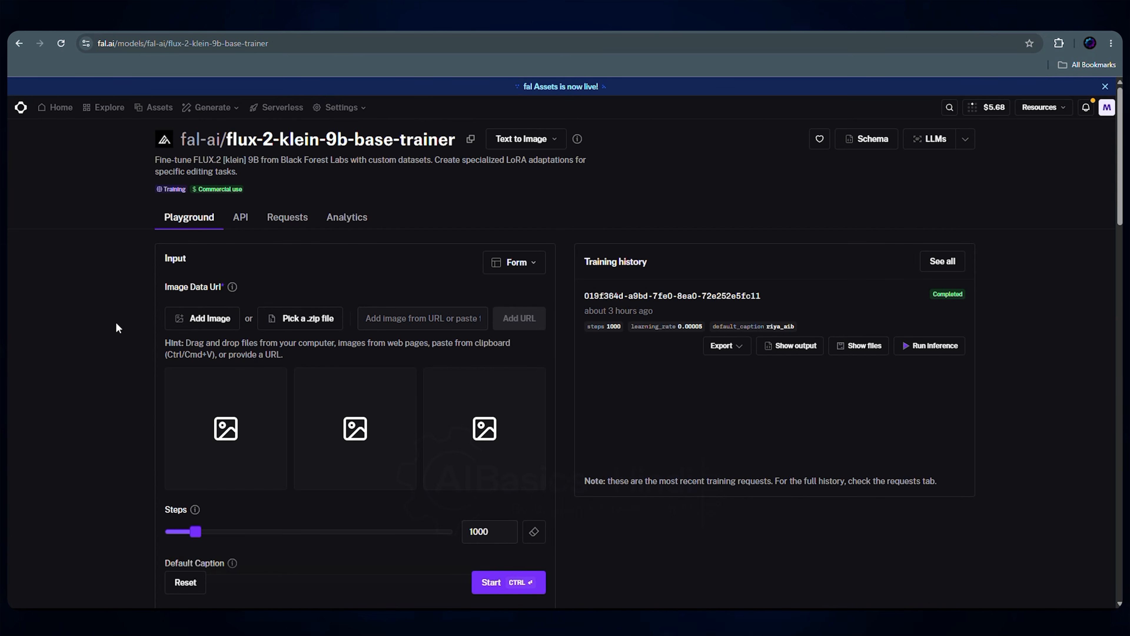
Step: Examine the trainer's image input, Steps and Default Caption settings without entering a caption
scroll(118, 327, down, 5)
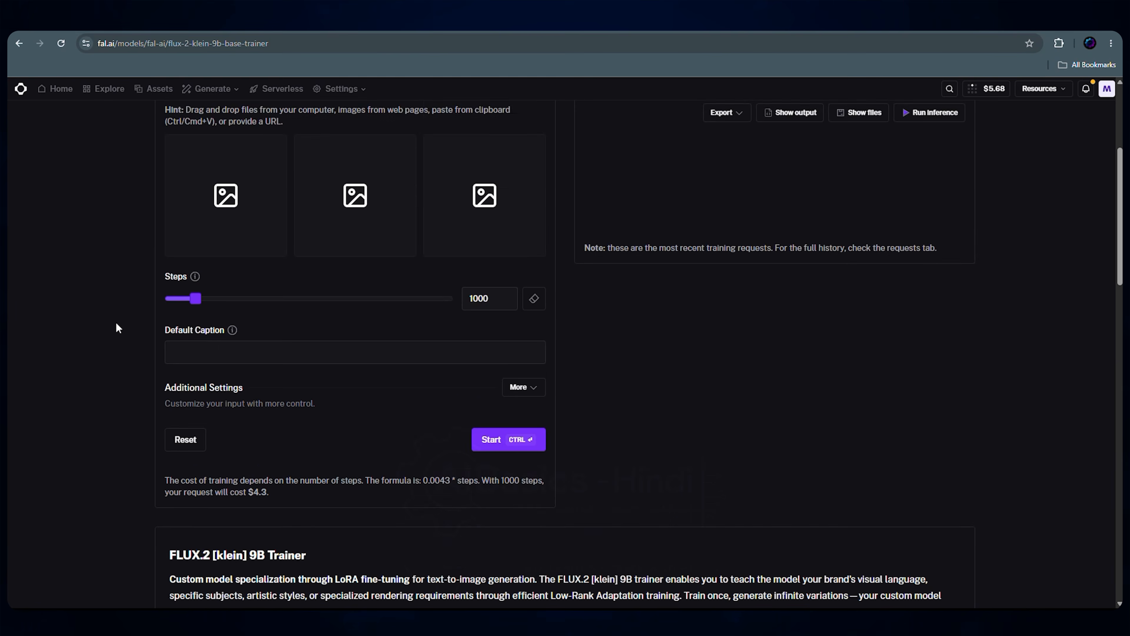
scroll(117, 327, down, 1)
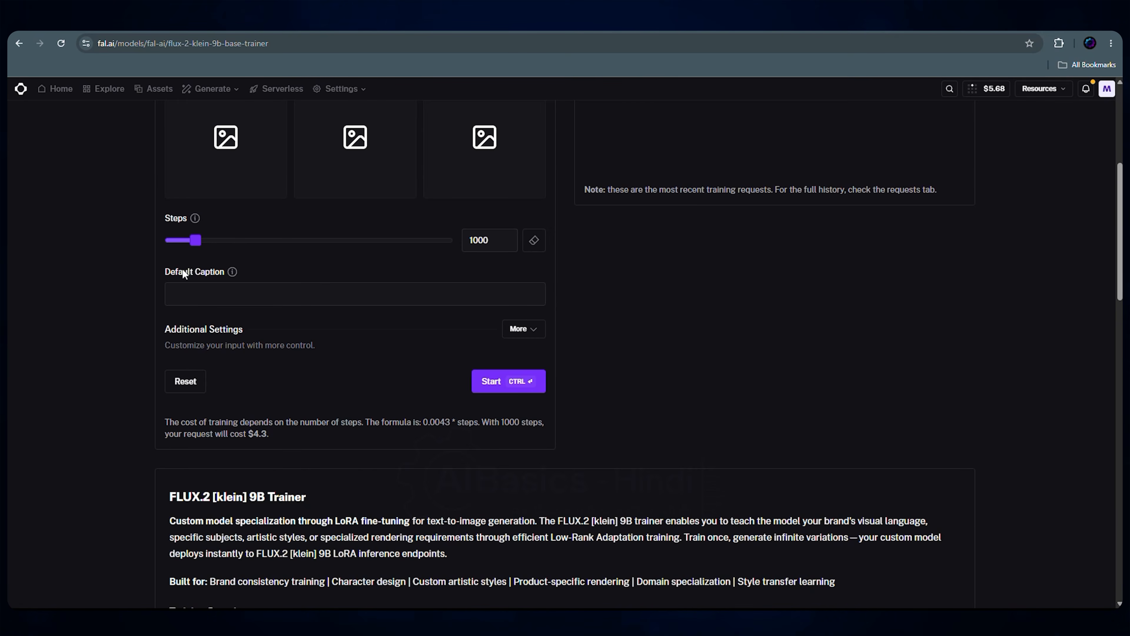
drag(162, 270, 222, 273)
click(275, 273)
click(271, 294)
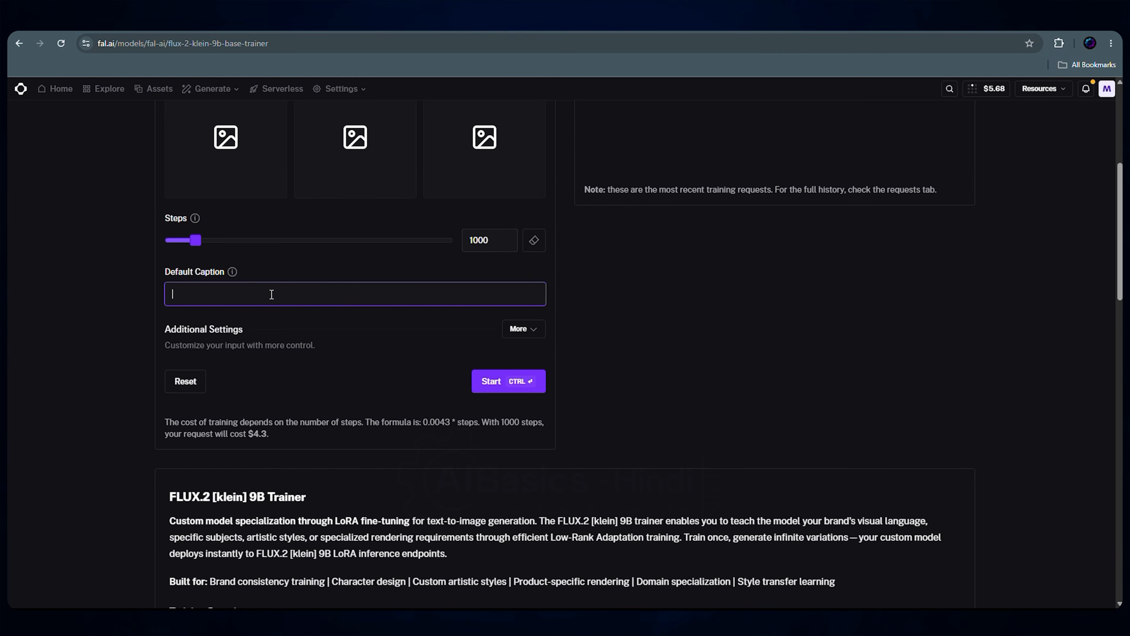
click(311, 272)
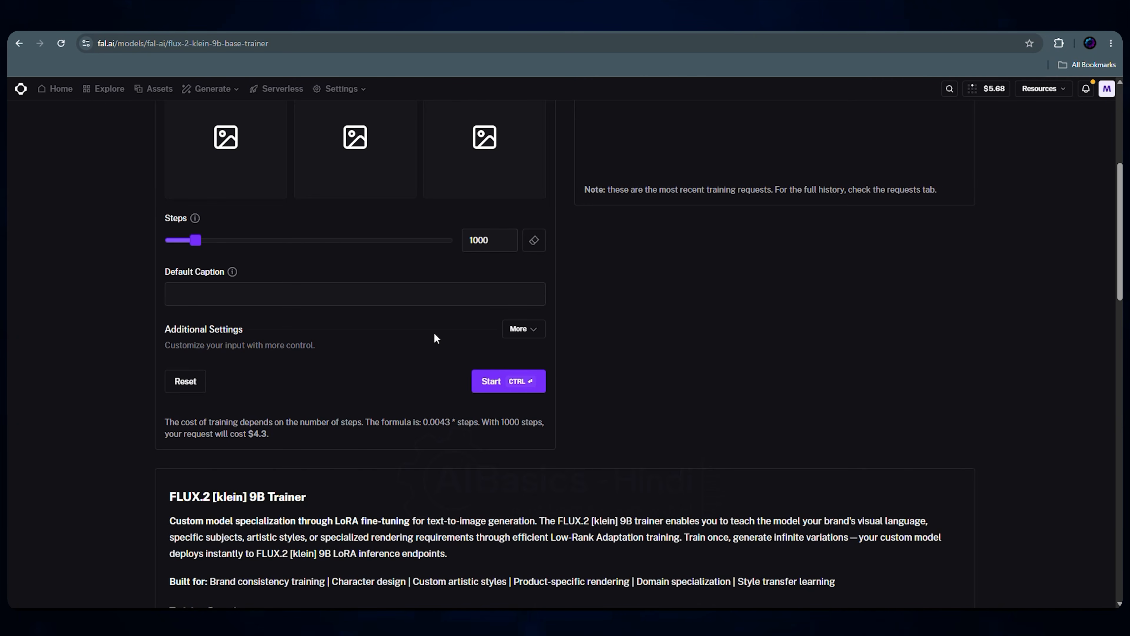
Step: Set Output Lora Format to comfy in the additional settings and highlight the training cost note below the form
click(517, 329)
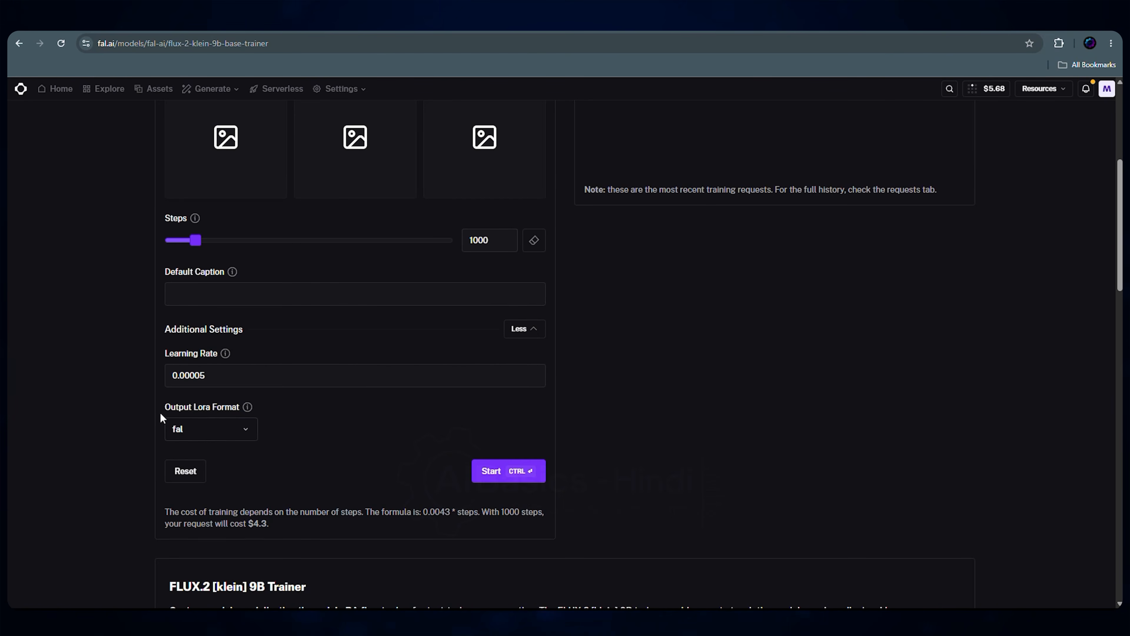
click(210, 427)
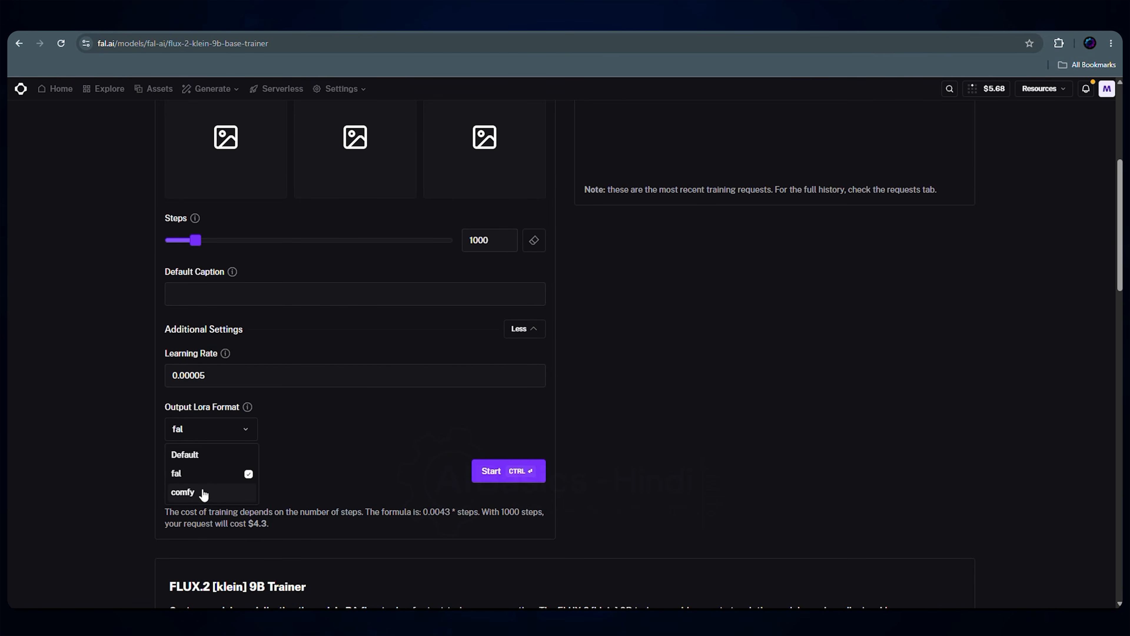
click(204, 493)
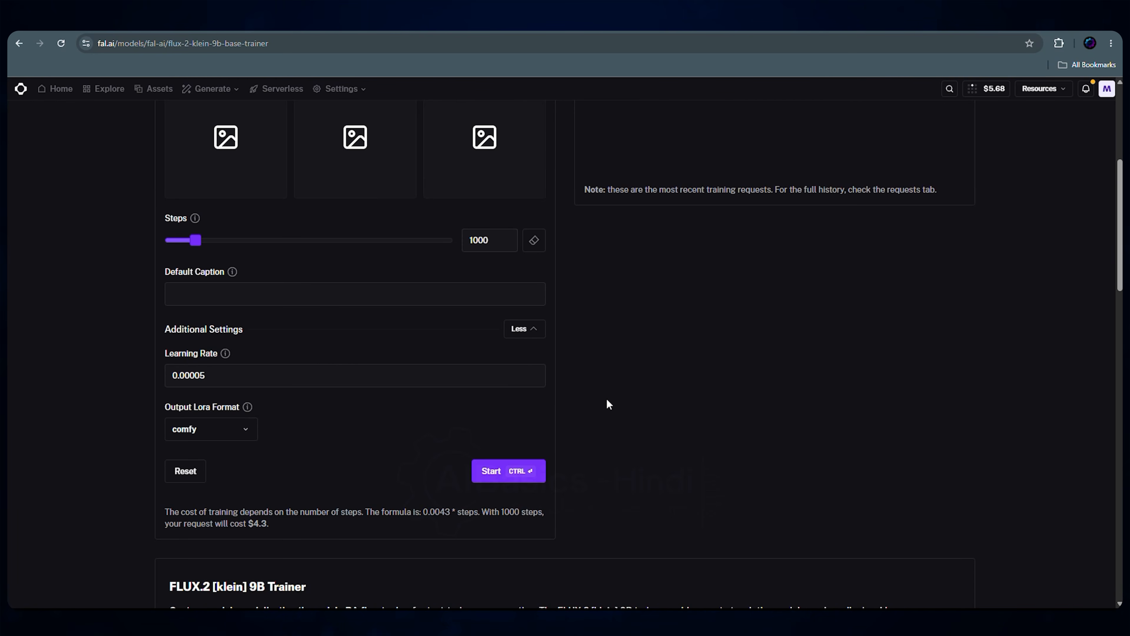
scroll(609, 404, down, 1)
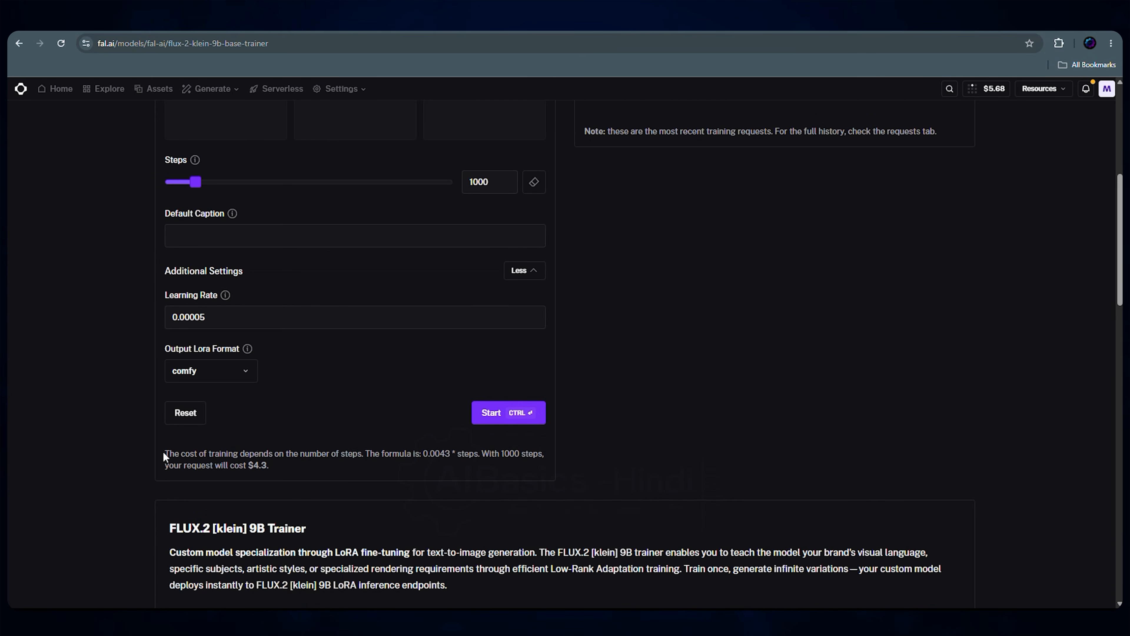
drag(162, 452, 271, 471)
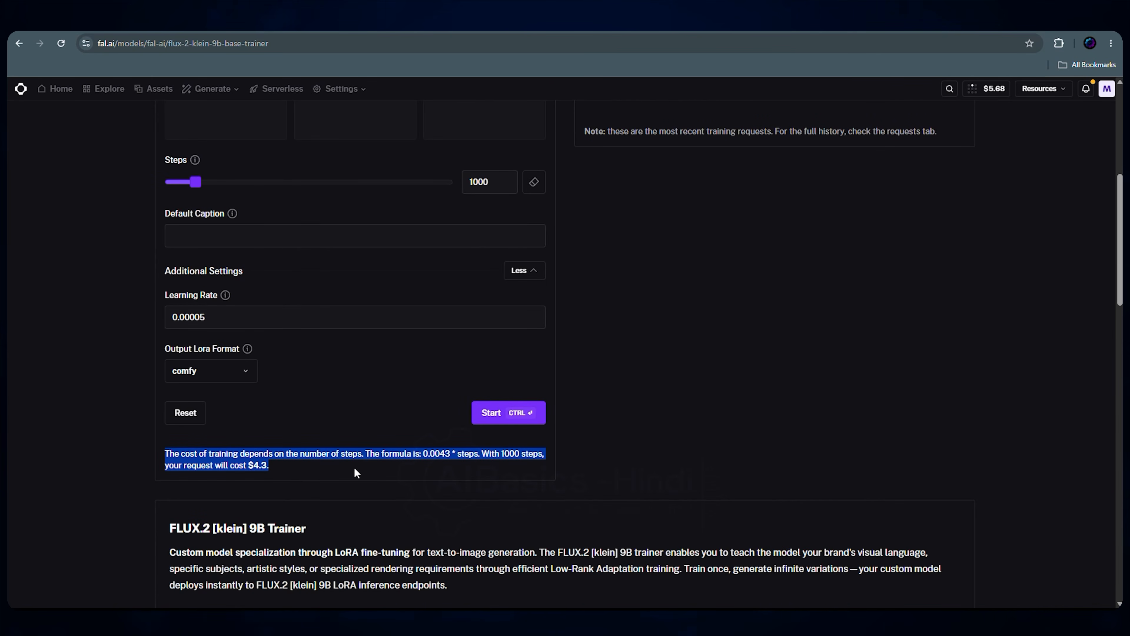
Step: Read the trainer's description and examine the Dataset Preparation section, highlighting the minimum resolution under Image Quality Requirements
click(379, 472)
scroll(378, 472, down, 8)
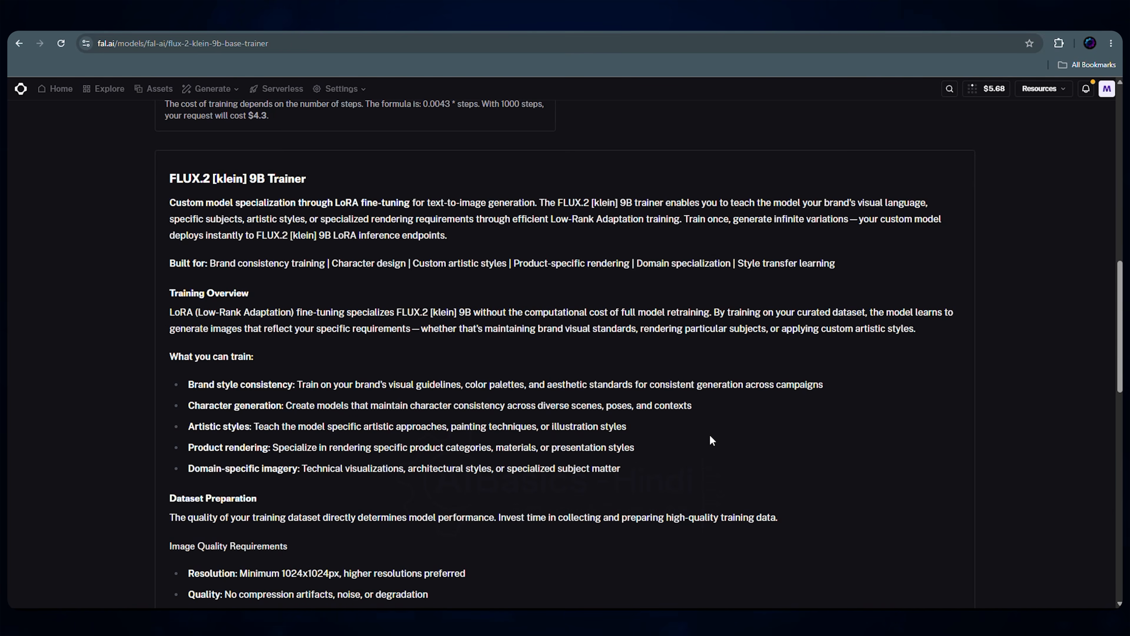
scroll(711, 440, down, 6)
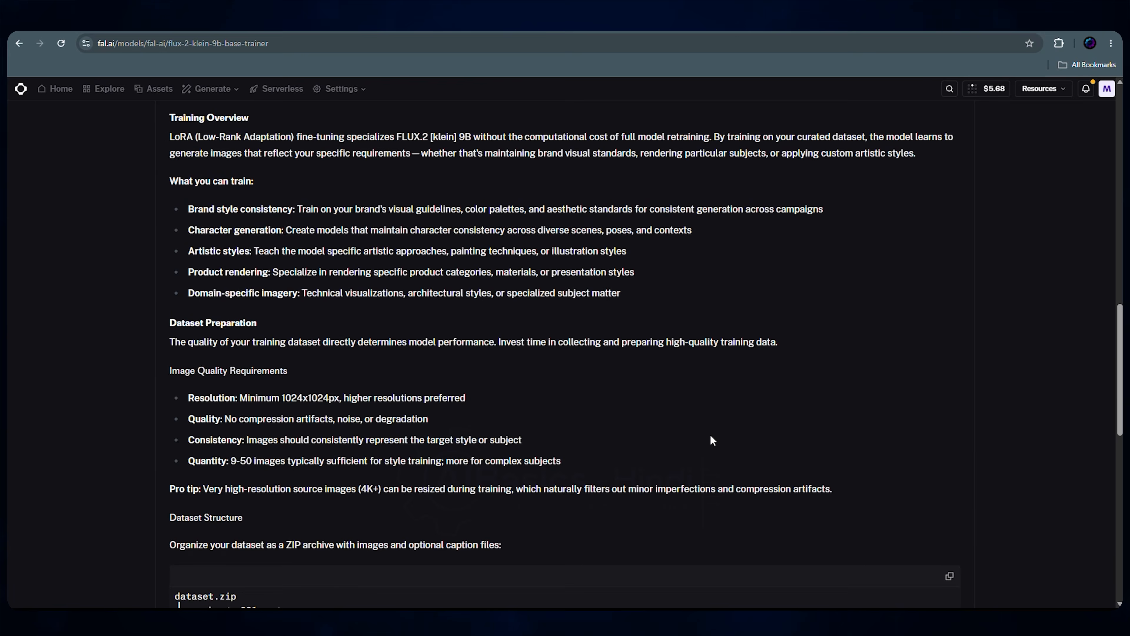
drag(171, 206, 262, 211)
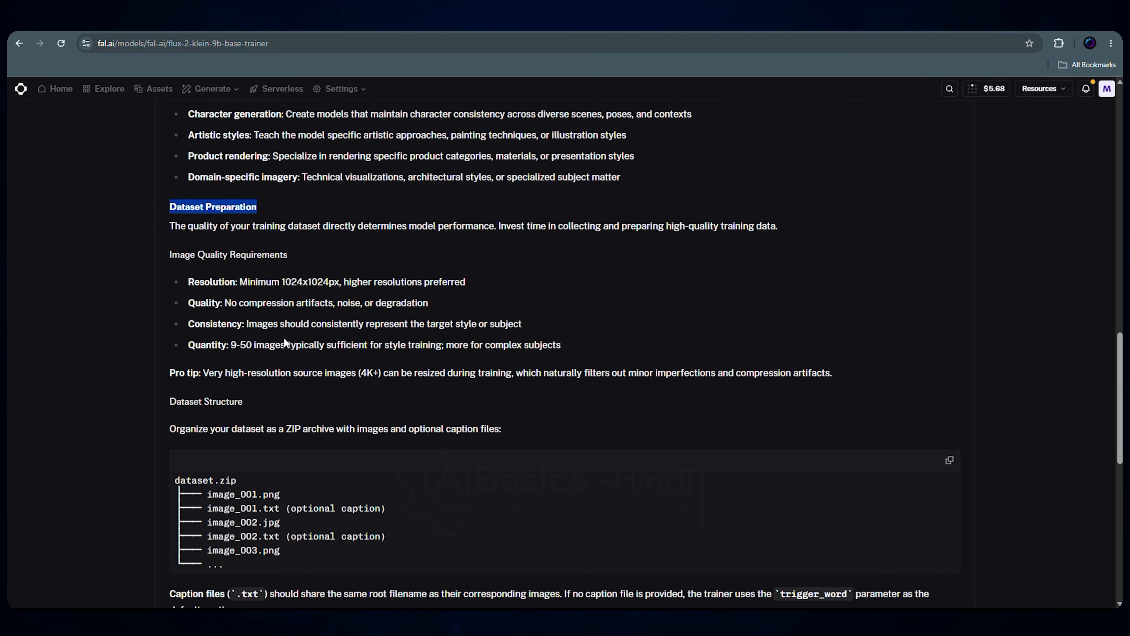
drag(188, 281, 472, 287)
click(471, 286)
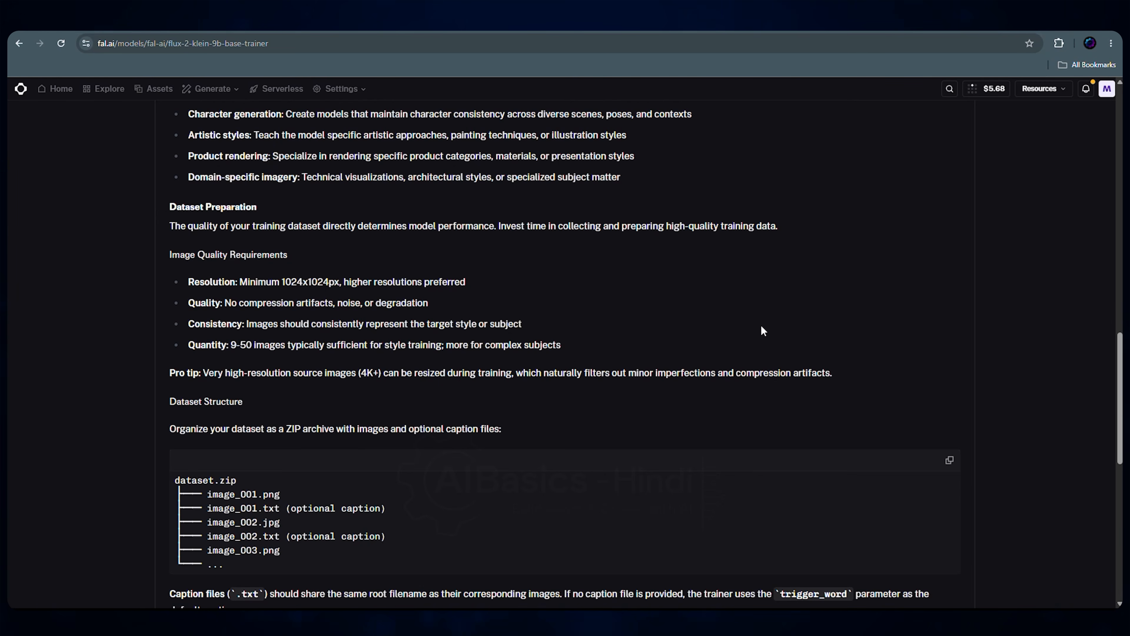
Step: Examine the dataset.zip structure, highlighting an image file name, the optional caption label and the note on caption files
scroll(762, 326, down, 3)
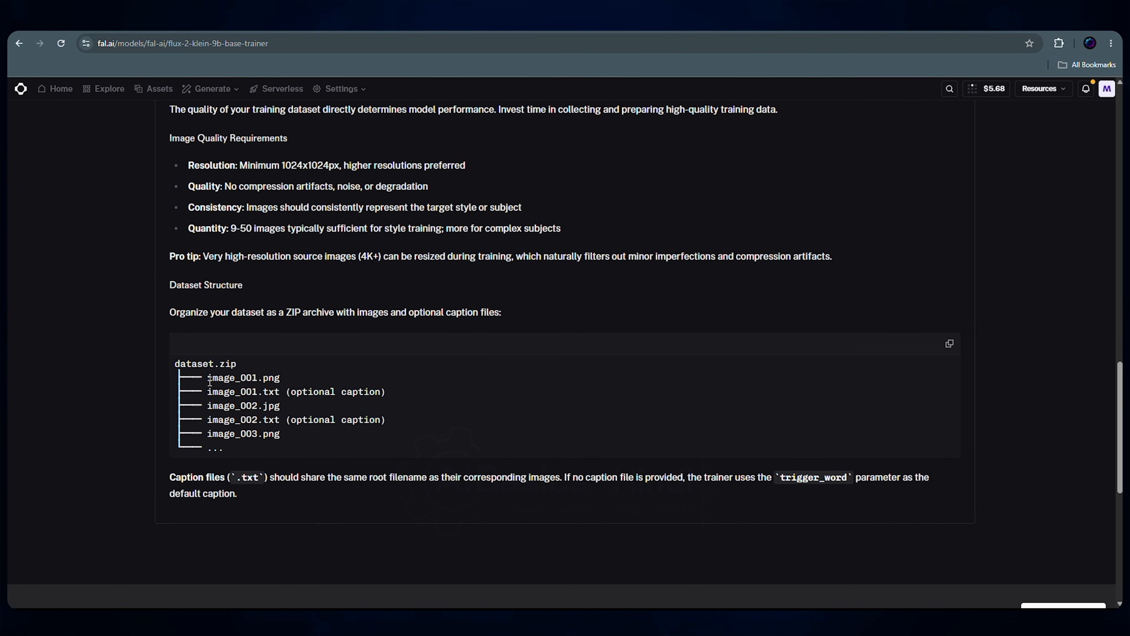
drag(206, 378, 280, 375)
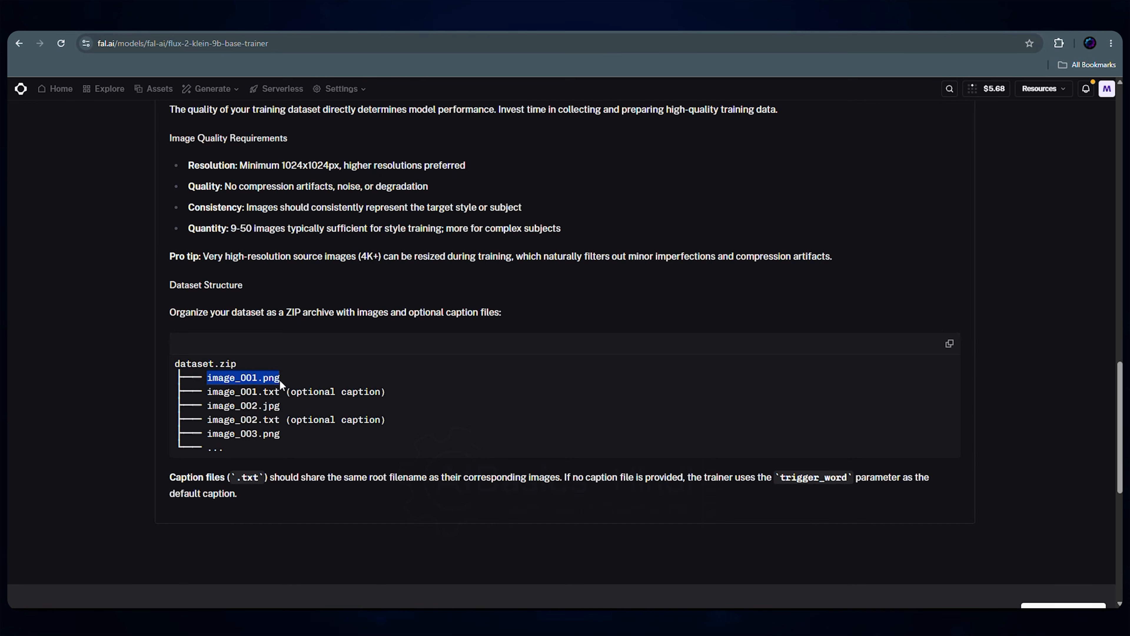
click(279, 379)
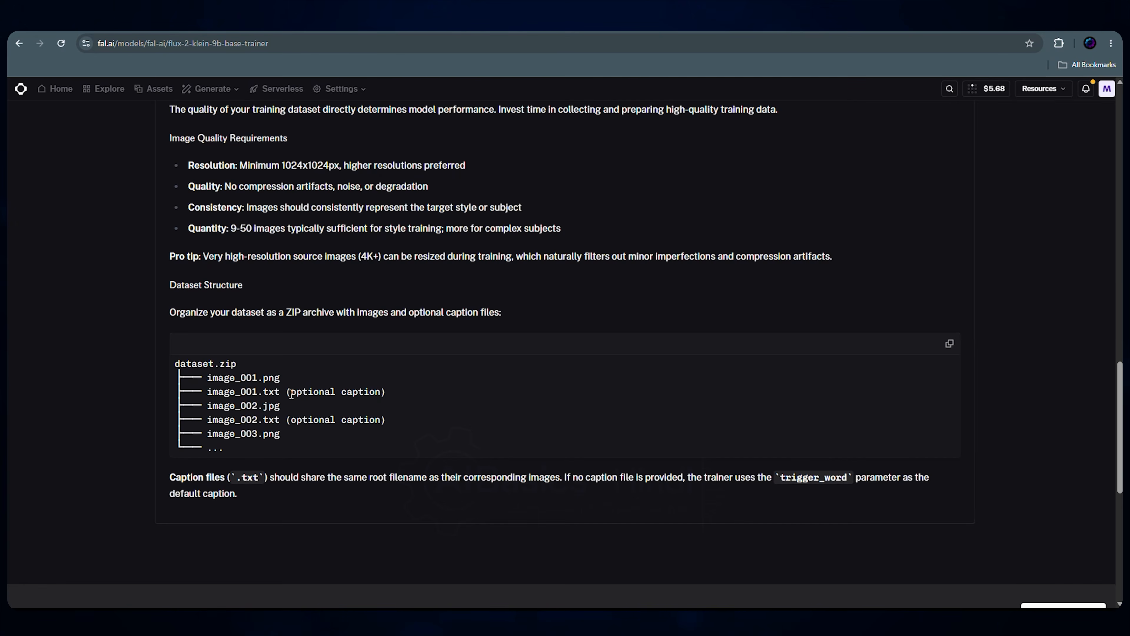
drag(291, 394, 384, 393)
click(443, 409)
drag(168, 475, 229, 495)
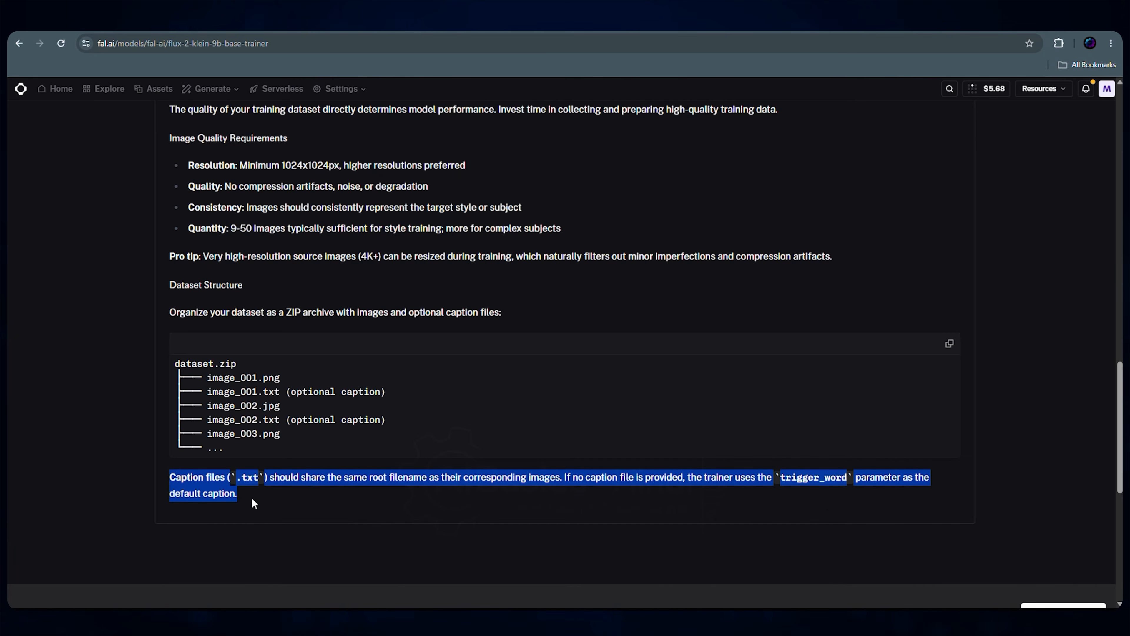
click(824, 501)
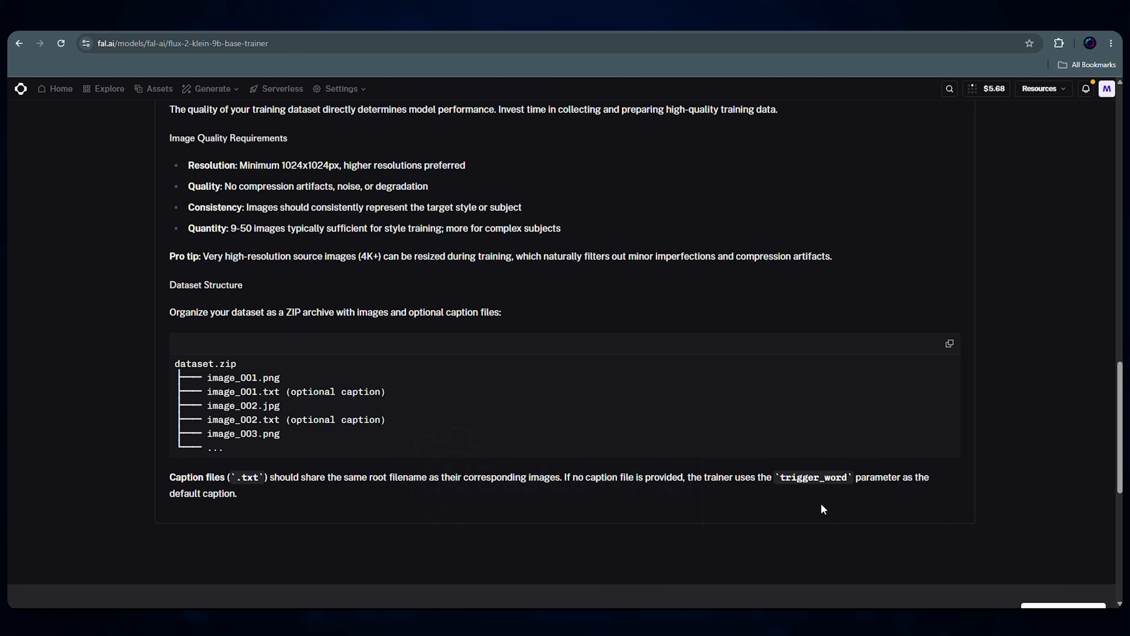
Step: Add the 29 character images to the trainer's Image Data Url input
scroll(821, 507, up, 20)
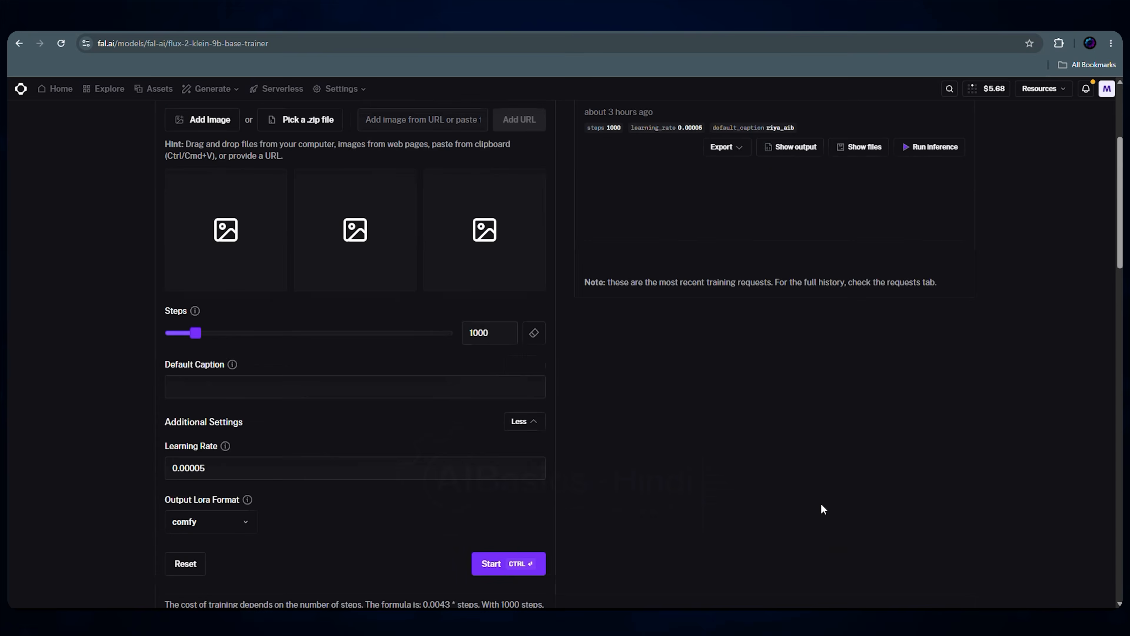
scroll(820, 503, up, 4)
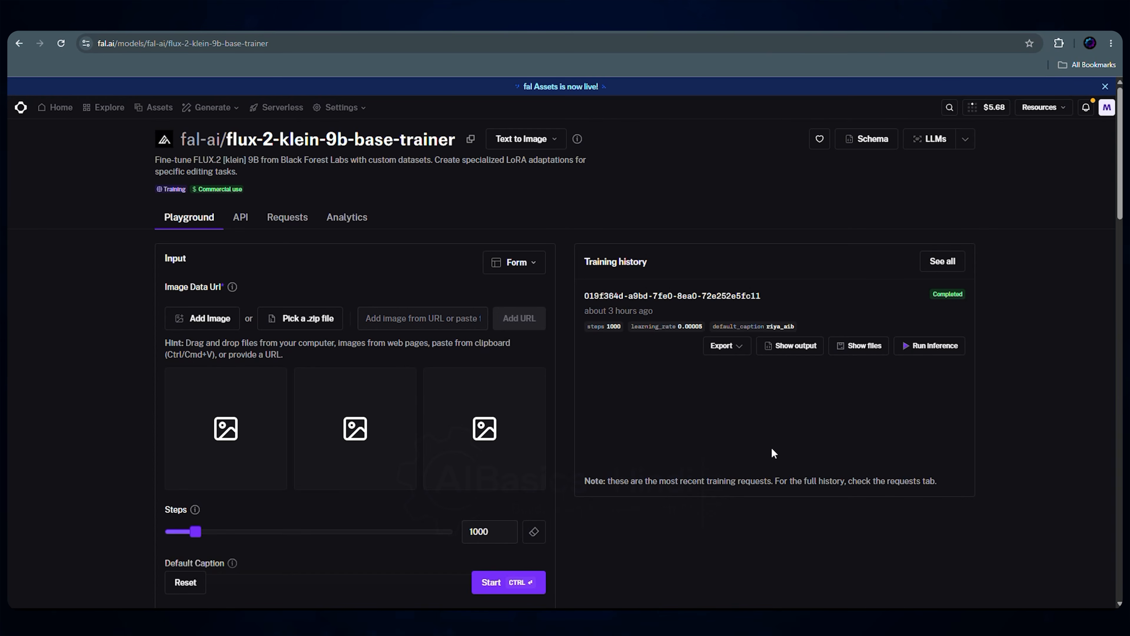
drag(770, 447, 351, 383)
scroll(334, 375, down, 7)
scroll(355, 321, down, 10)
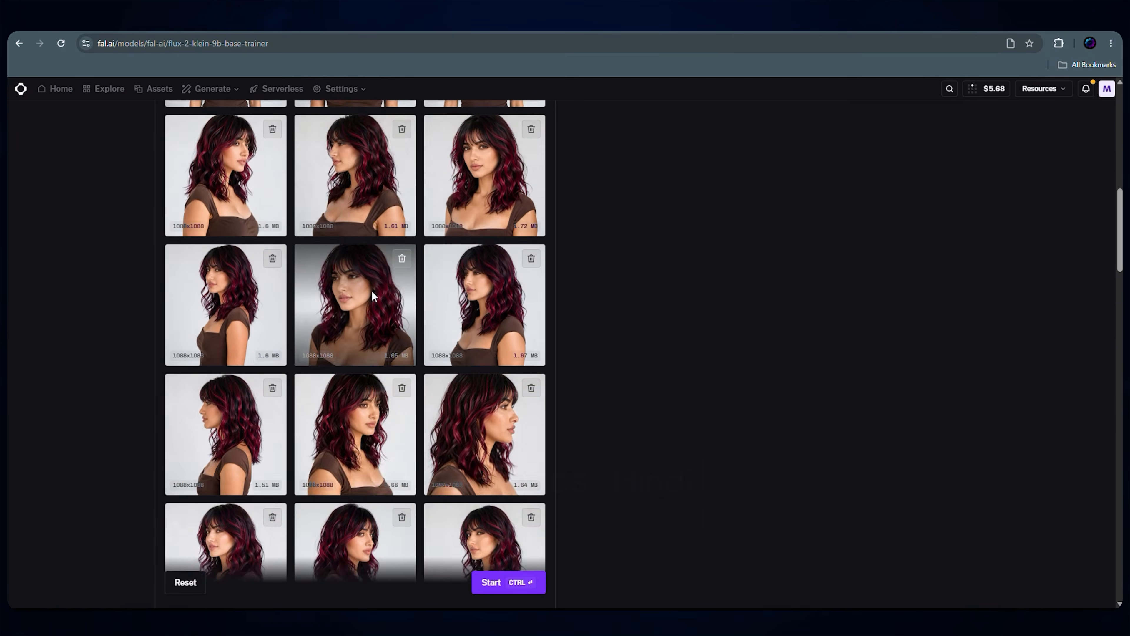
Step: Set the Default Caption to tina_aib and keep comfy as the Output Lora Format
click(292, 314)
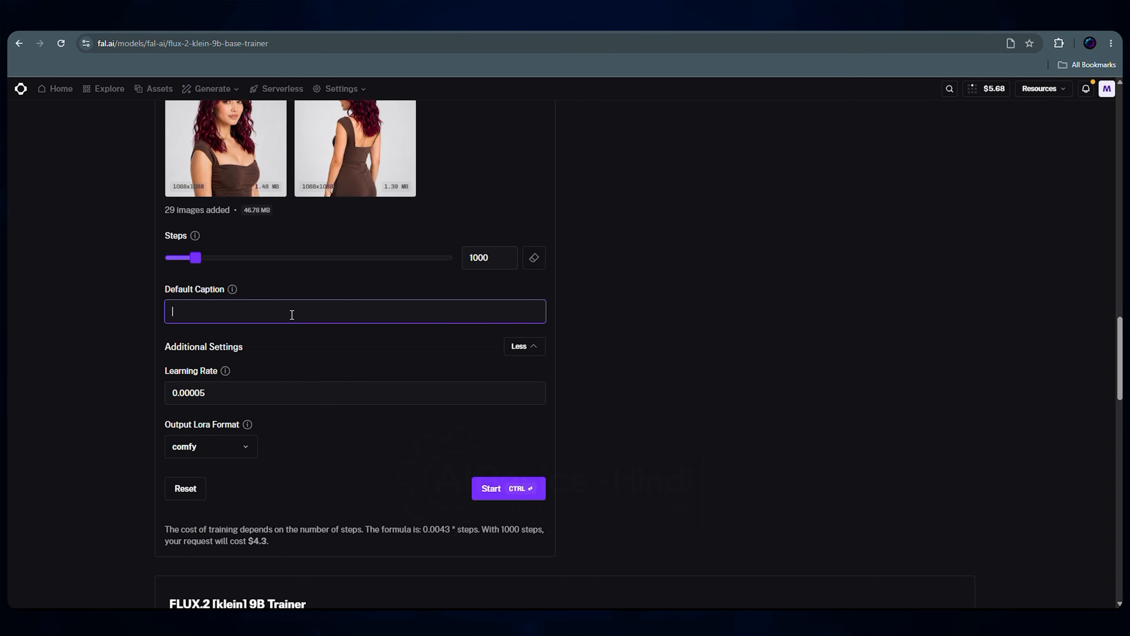
text(tina_aib)
click(227, 447)
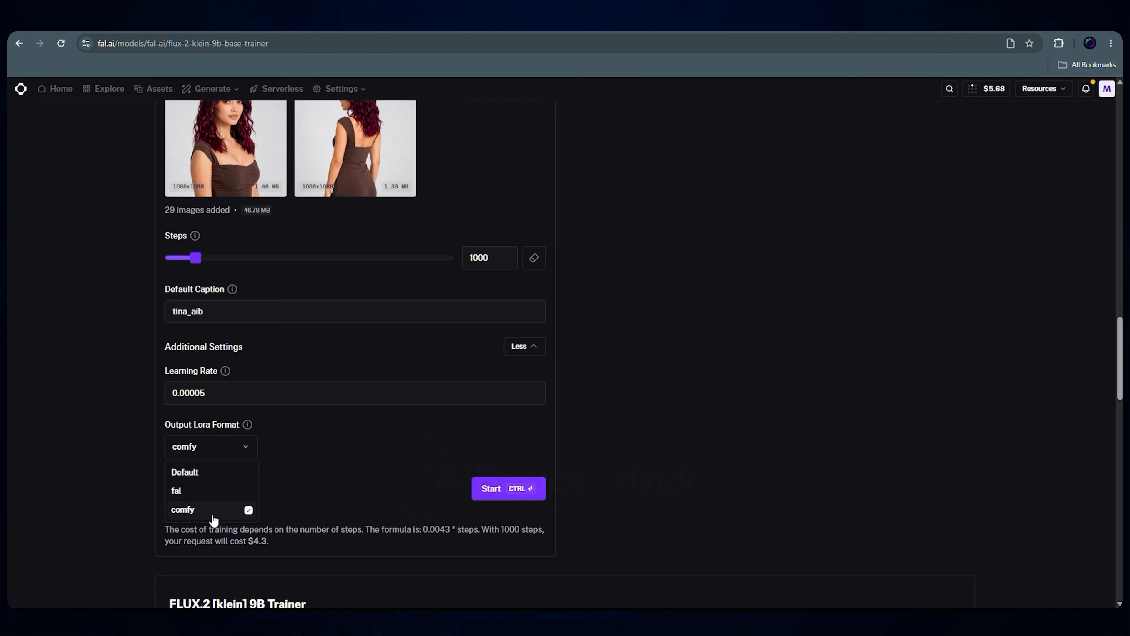
click(111, 460)
Step: Set the training Steps to 1200 and start the LoRA training
scroll(120, 458, up, 1)
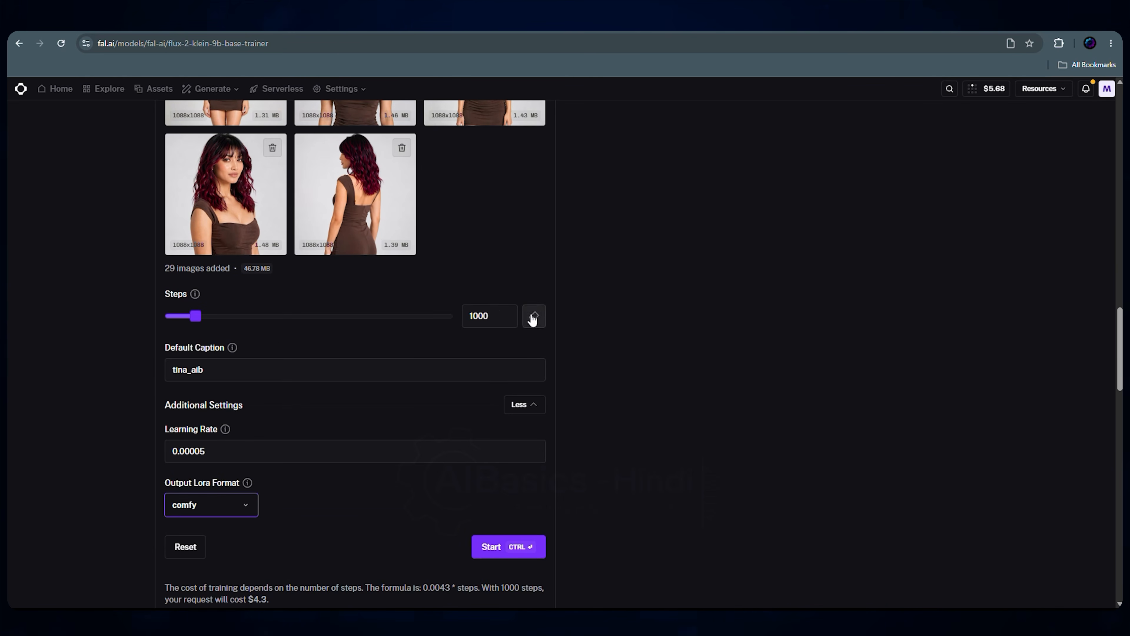
click(506, 313)
click(505, 312)
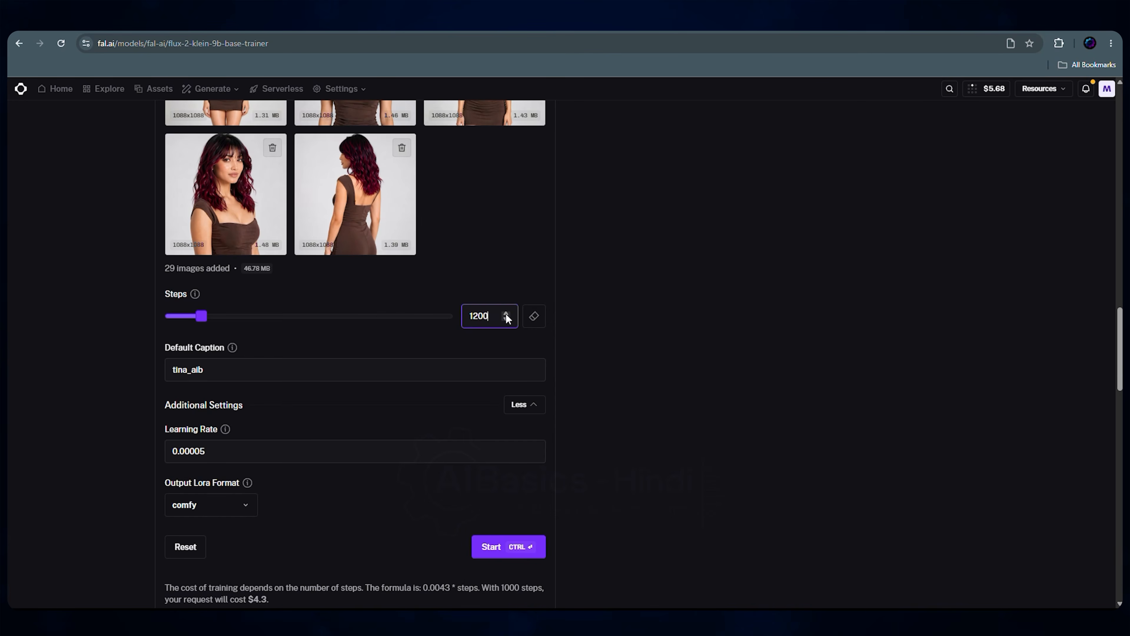
click(563, 347)
click(500, 551)
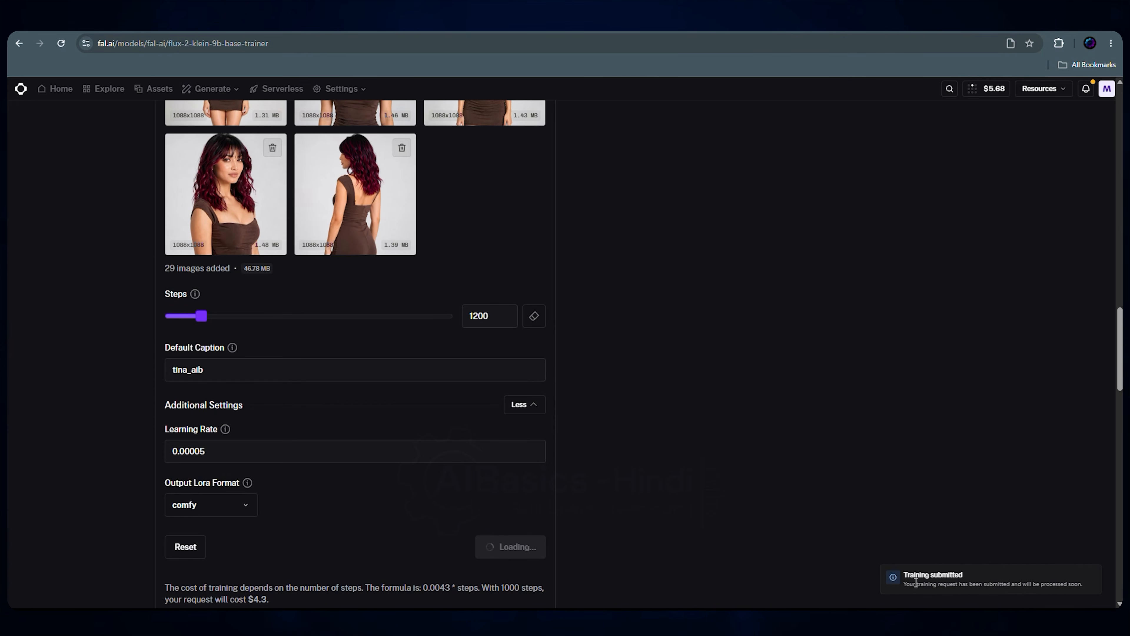
drag(915, 582, 1088, 586)
click(1081, 585)
Step: Show the logs of the newly submitted run in the training history and follow its progress
scroll(627, 508, up, 20)
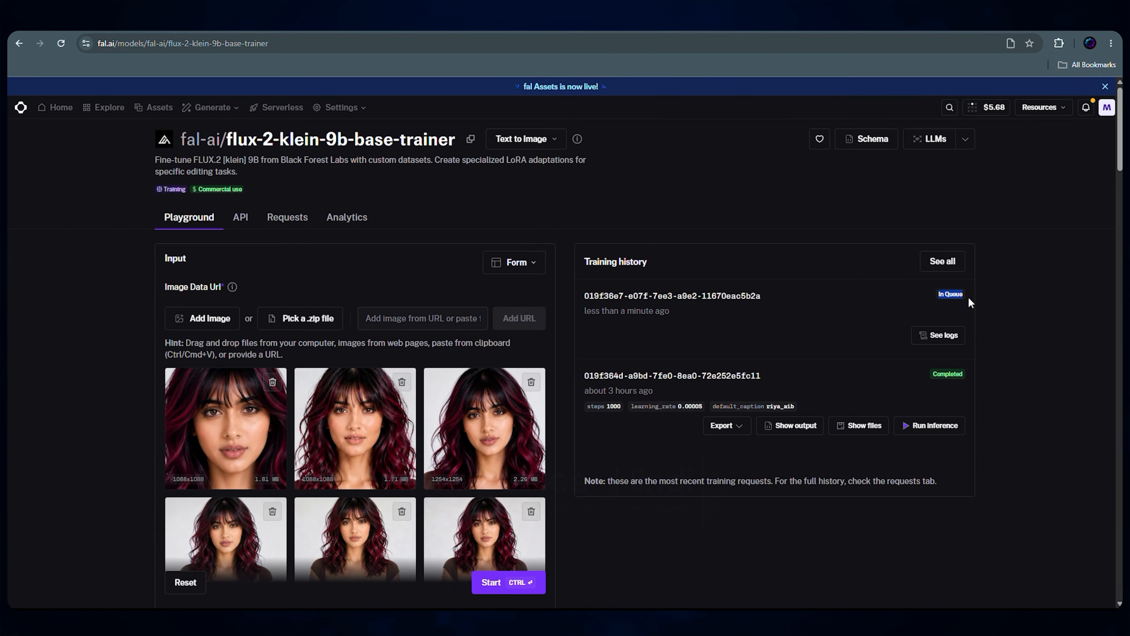
click(938, 334)
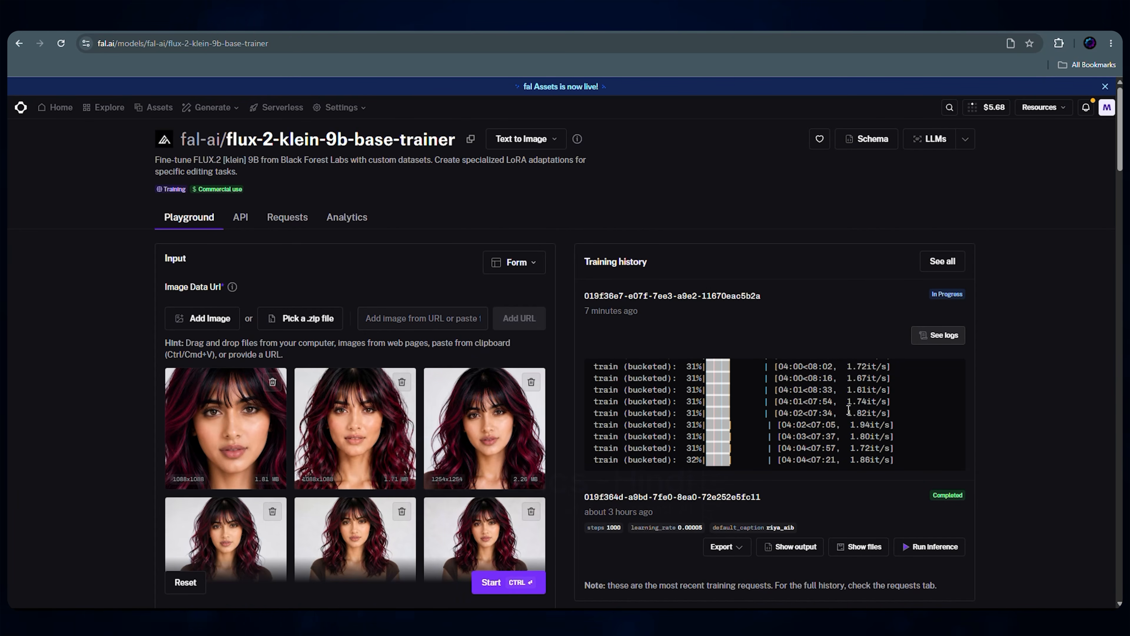
scroll(998, 304, down, 4)
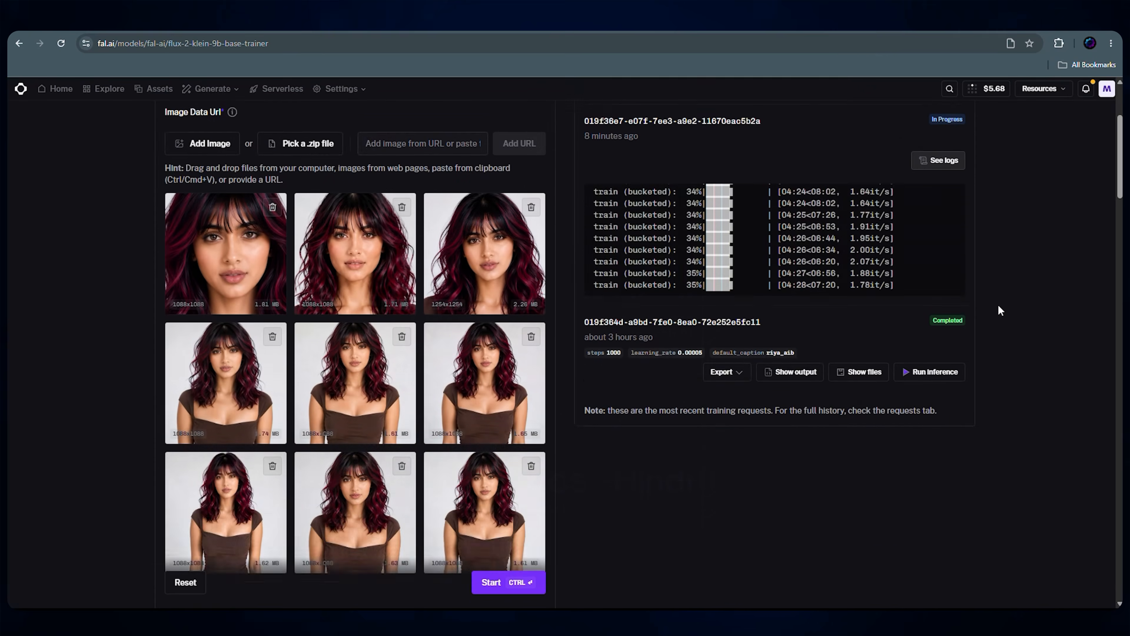
scroll(920, 409, up, 4)
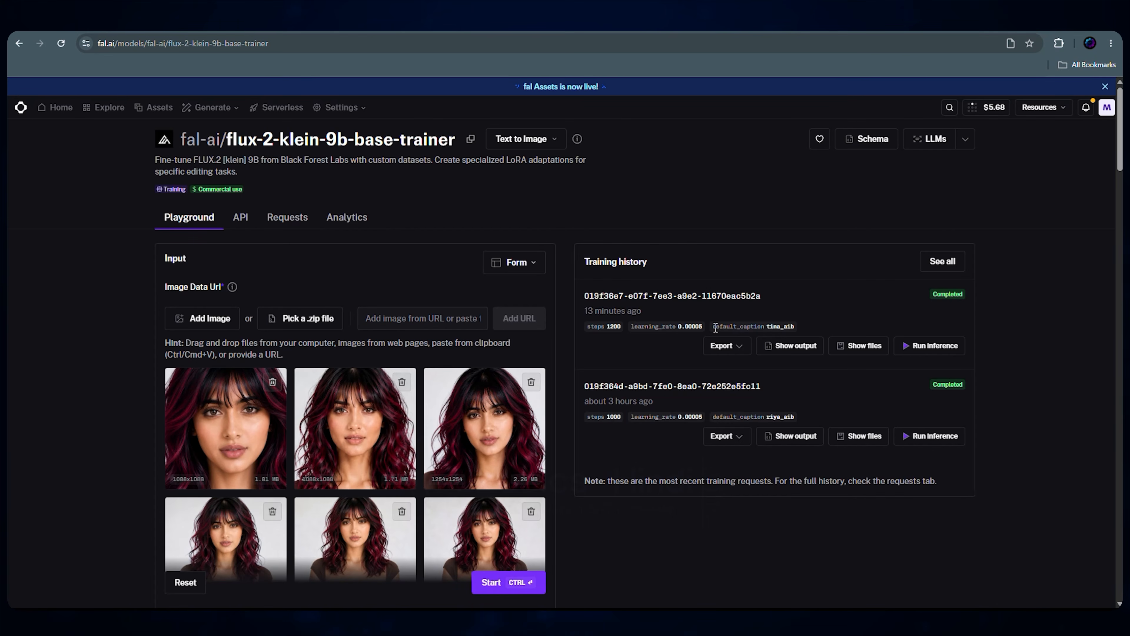
Step: Show the files of the completed tina_aib training run and locate the Diffusers Lora File
drag(713, 329, 801, 330)
click(774, 328)
click(860, 347)
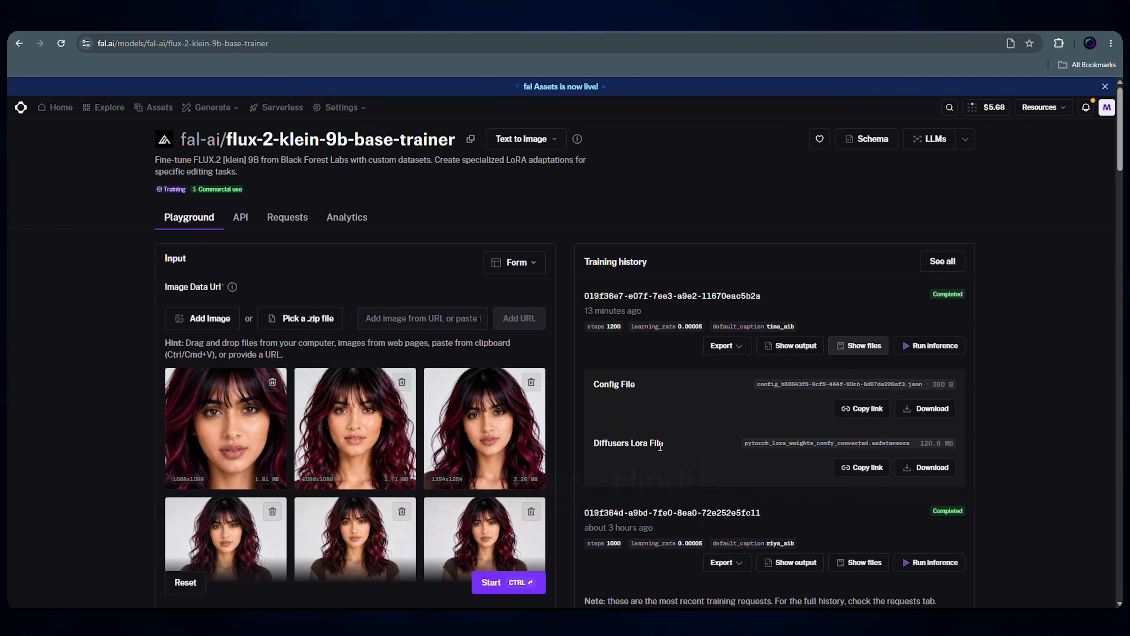
drag(868, 442, 906, 443)
click(906, 443)
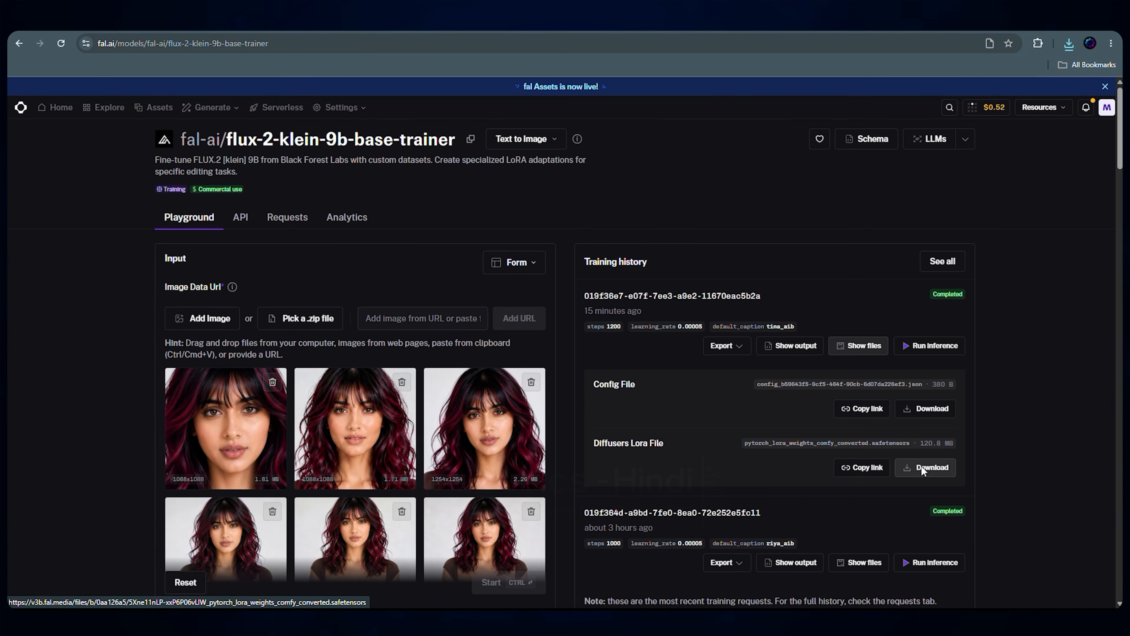
Step: Download the Diffusers Lora File and save it as tina_aib in ComfyUI's models/loras/Flux 2 - Lora folder
click(932, 467)
text(tina_aib)
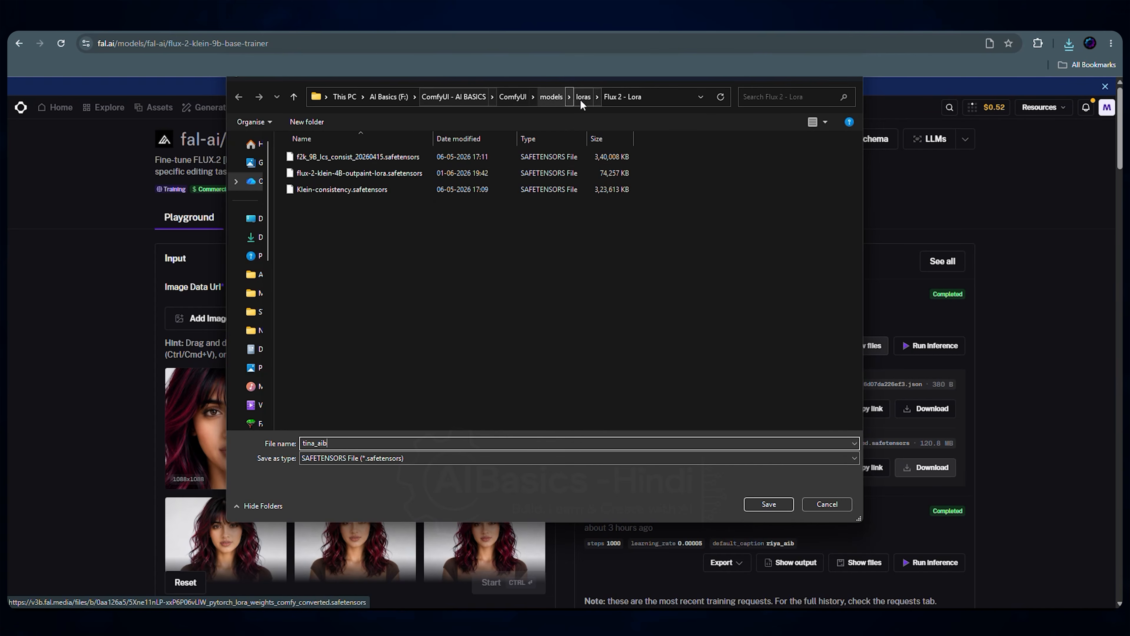
click(771, 503)
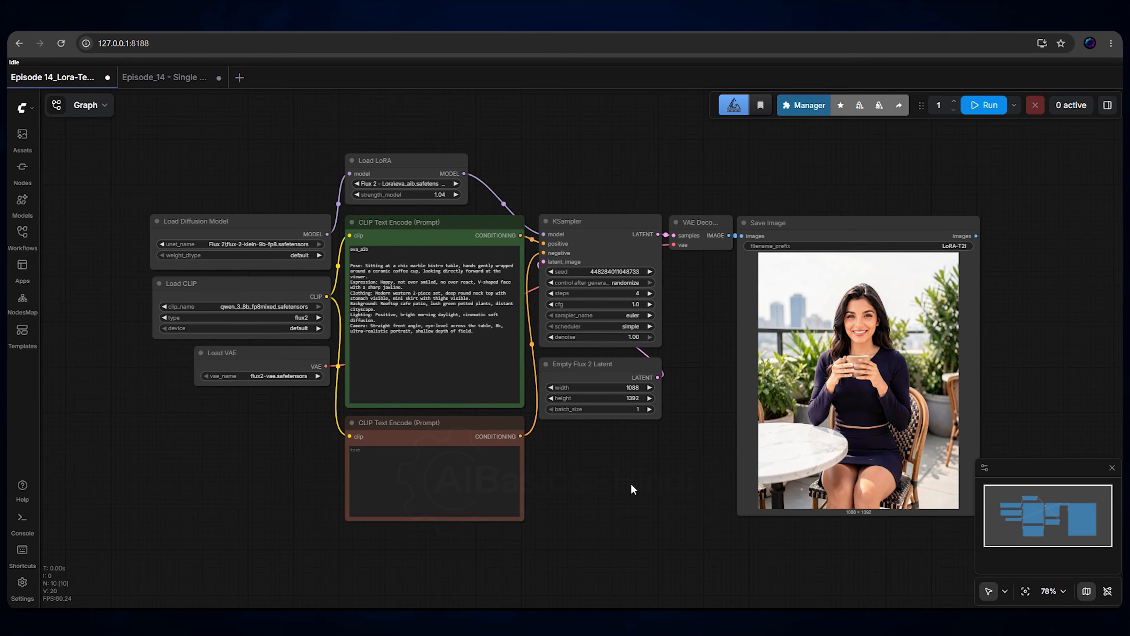
Step: Switch to ComfyUI and select tina_aib.safetensors from the Flux 2 - Lora folder in the Load LoRA node
scroll(391, 183, up, 3)
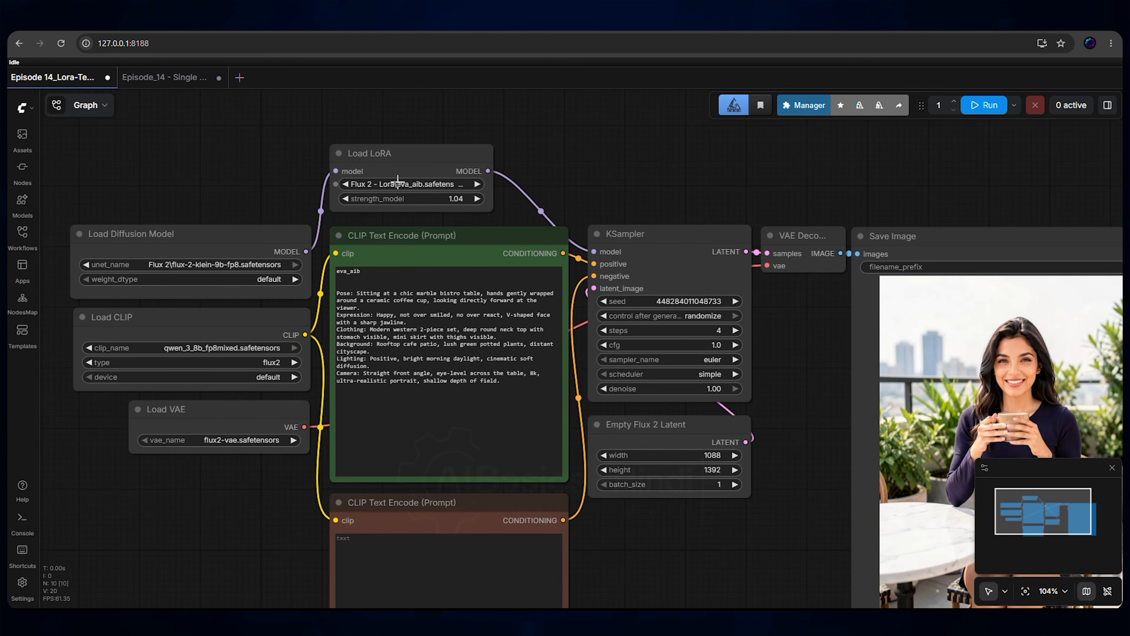
click(426, 183)
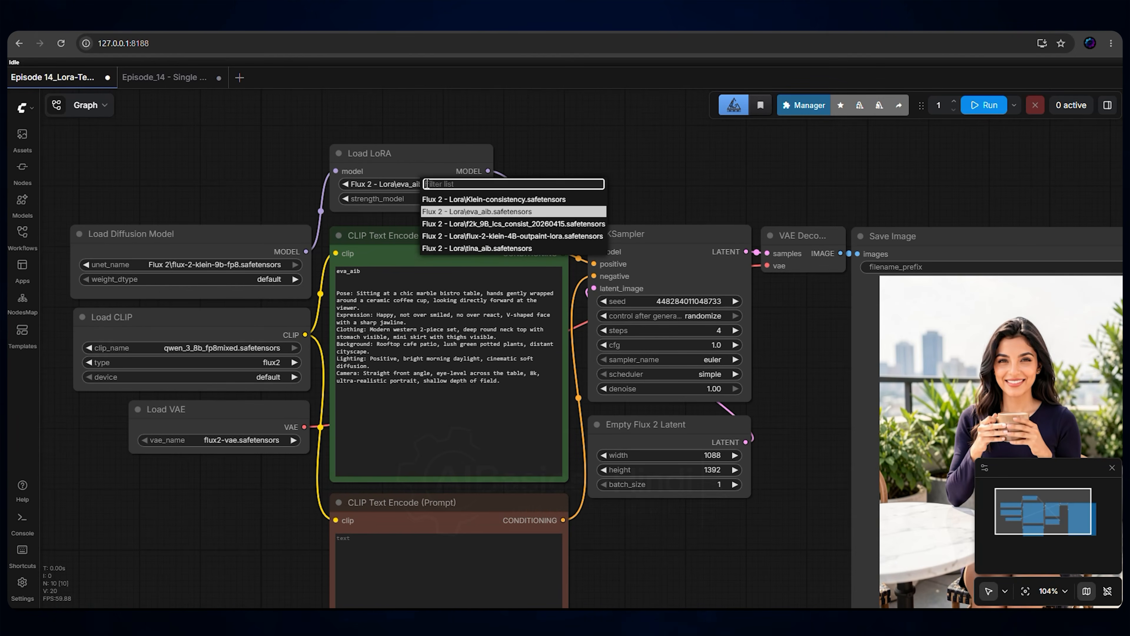
click(477, 249)
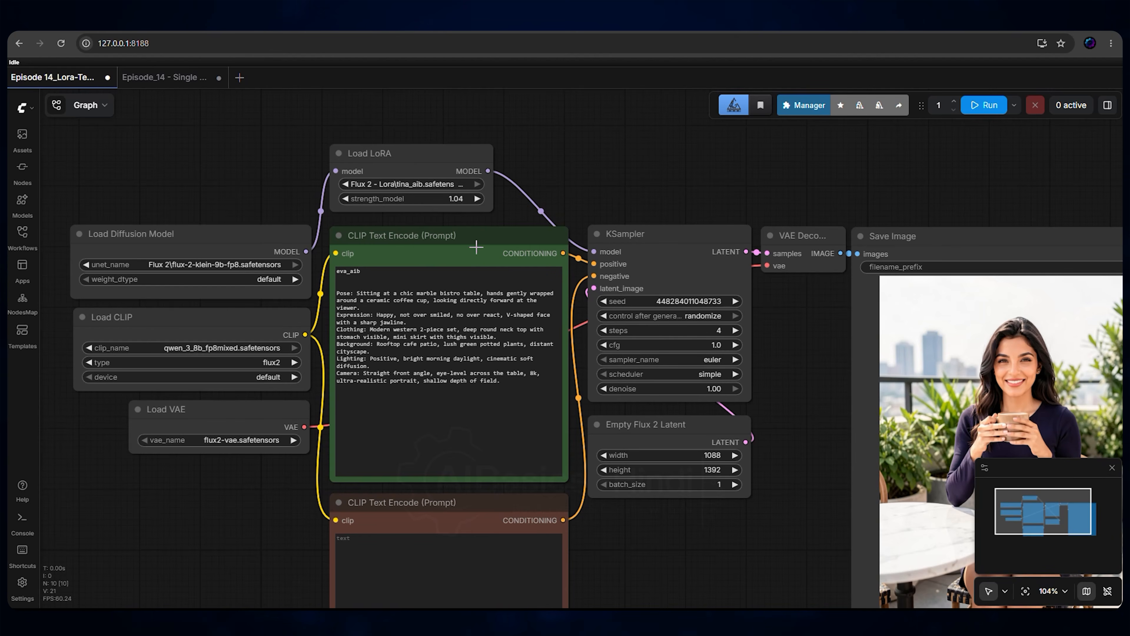
Step: Replace the whole positive prompt with tina_aib and generate an image at LoRA strength 1.00, examining the result up close
drag(505, 383, 348, 282)
key(BackSpace)
double_click(347, 272)
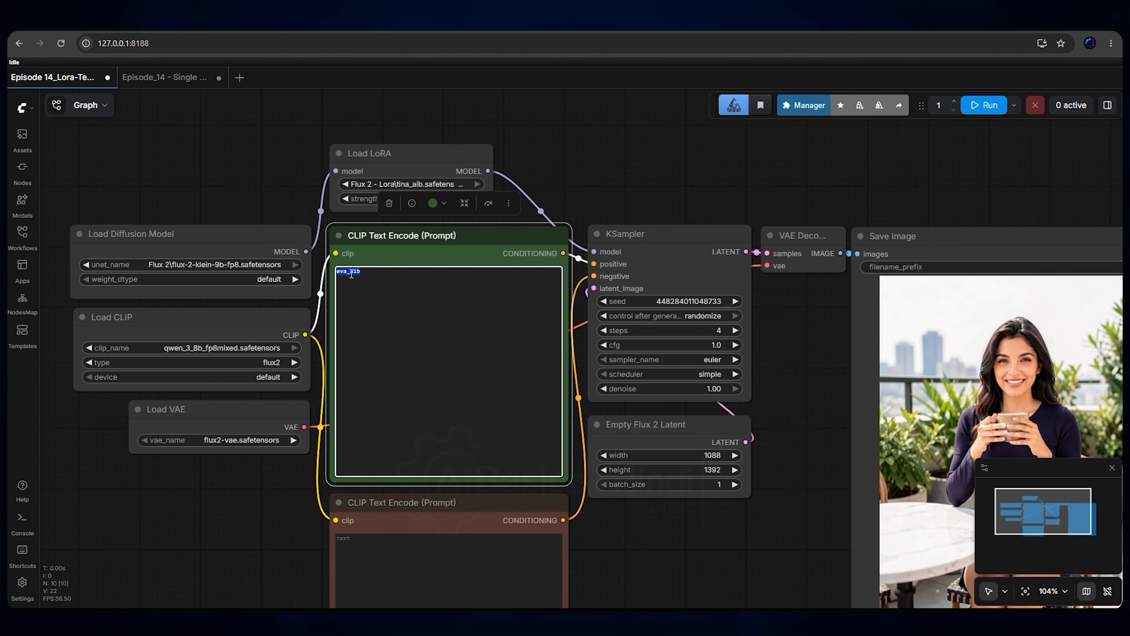
text(tina_aib)
click(984, 105)
click(1025, 592)
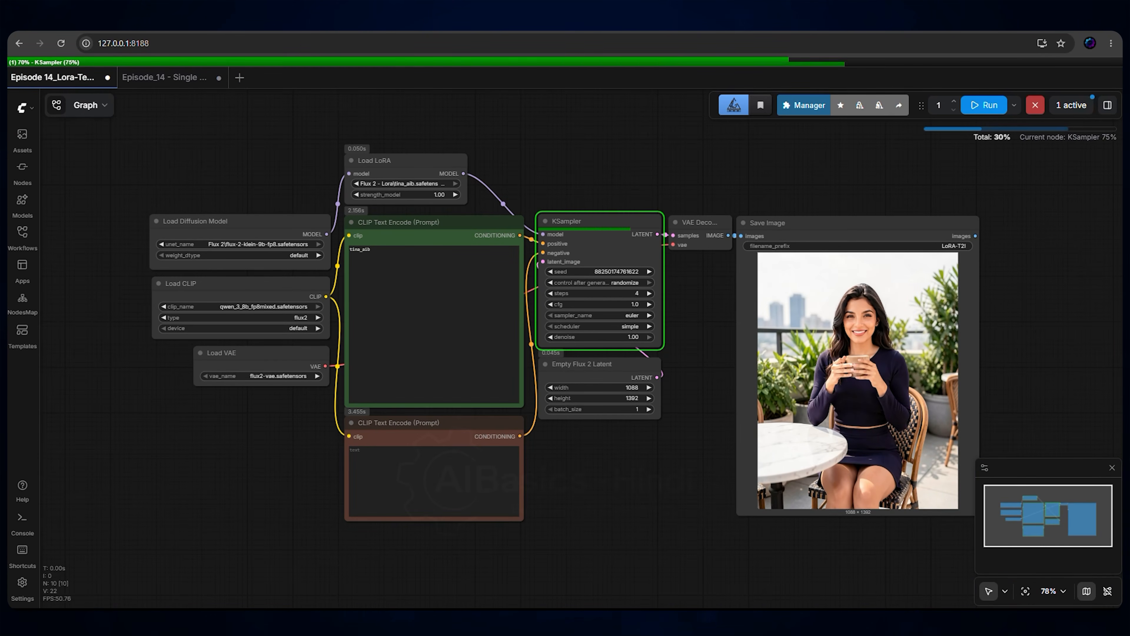
scroll(743, 356, up, 5)
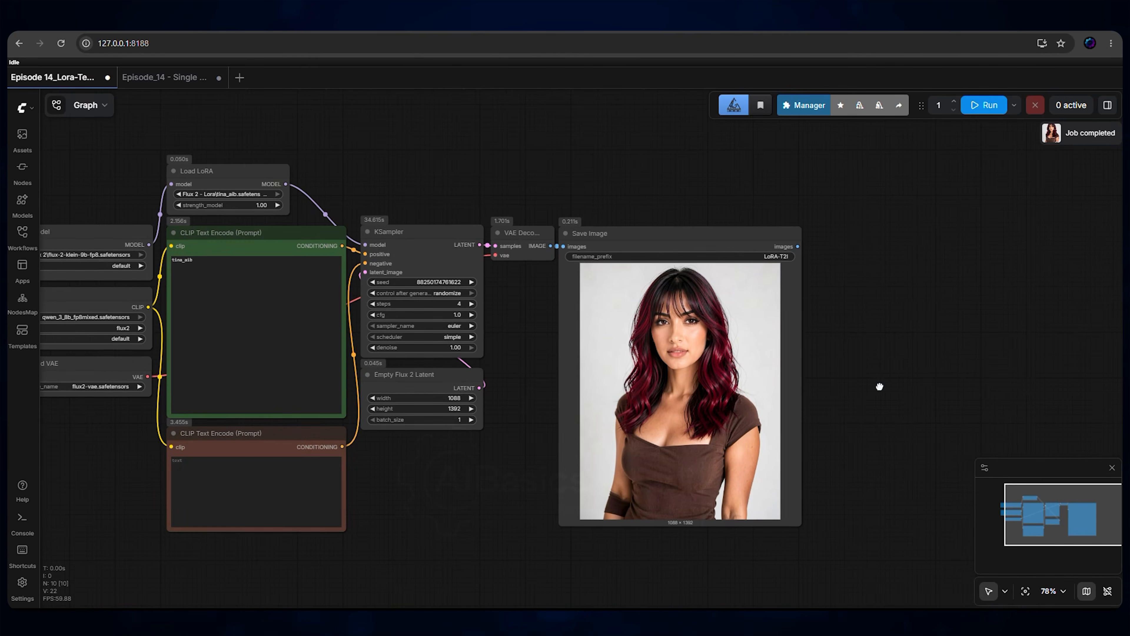
scroll(906, 340, down, 2)
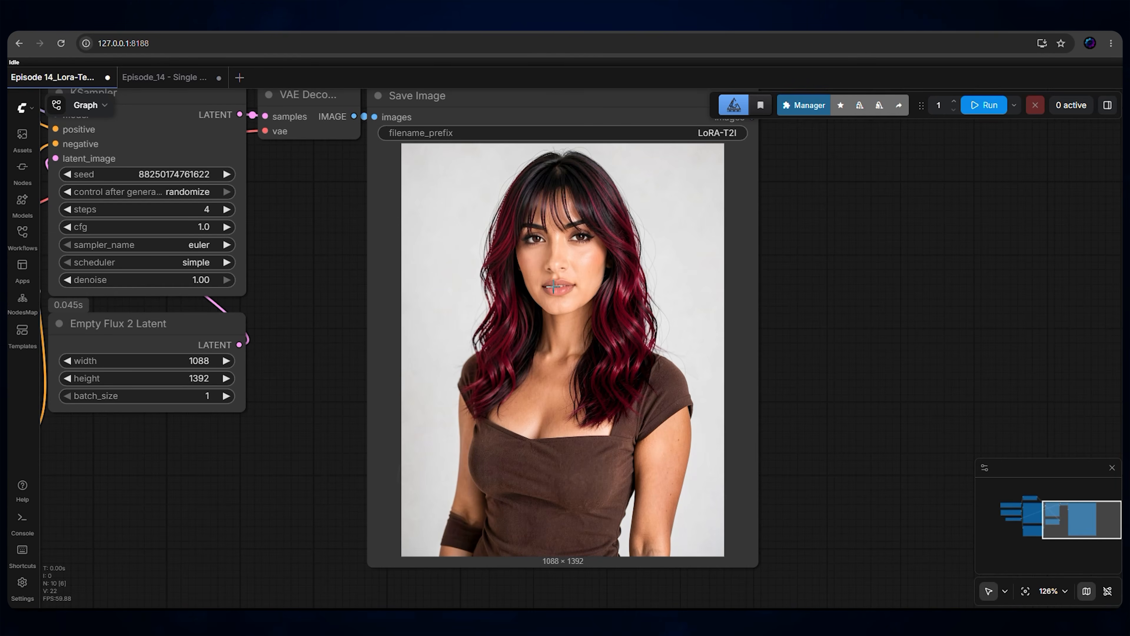
Step: Clear the positive prompt and run the workflow again without the trigger word
click(1025, 591)
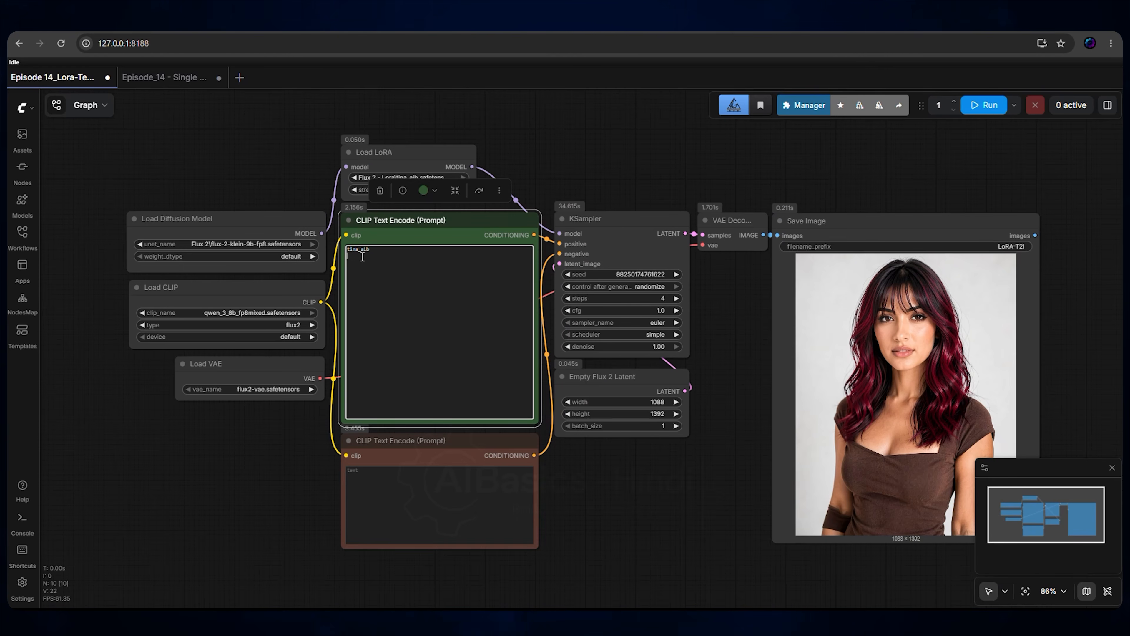
click(984, 105)
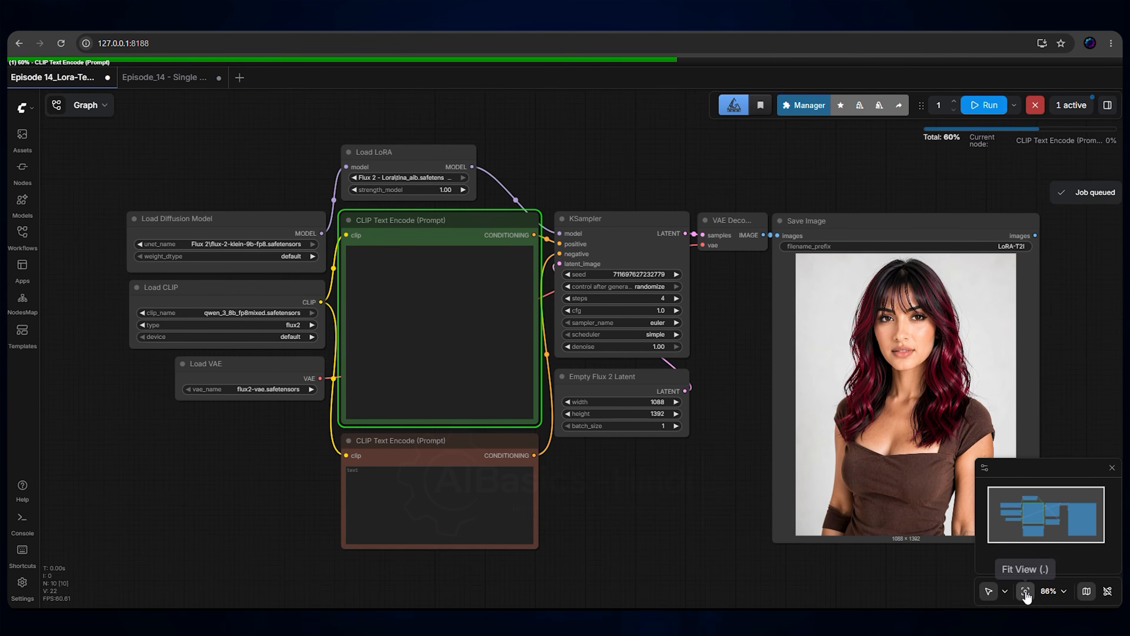
scroll(383, 243, down, 1)
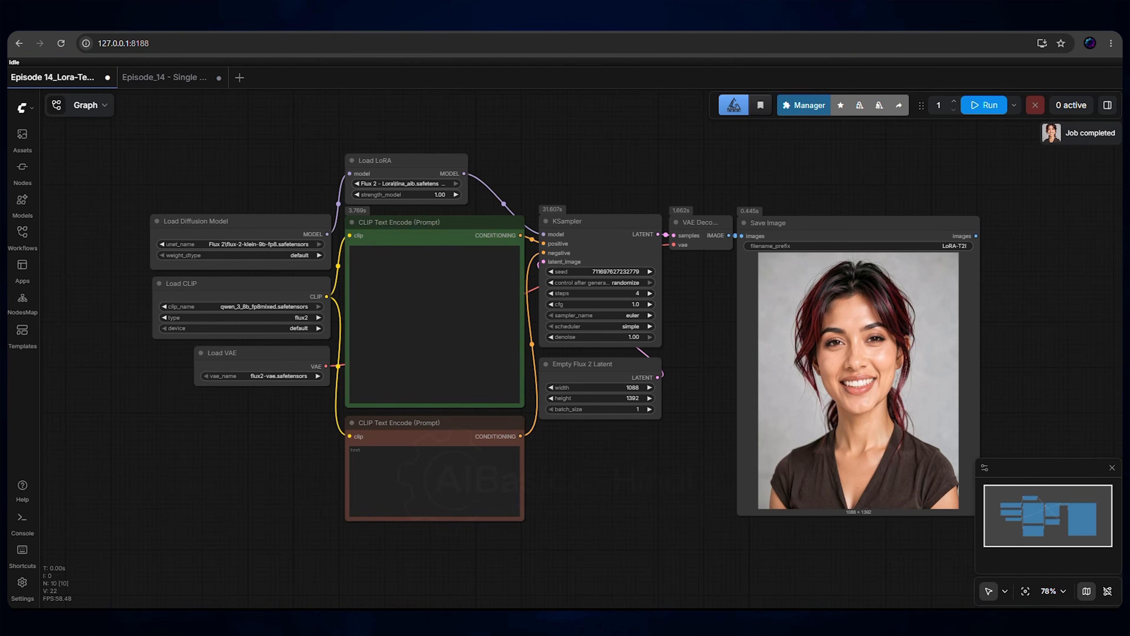
Step: Prompt tina_aib in a full body portrait, laying on her stomach and propped up on her elbows, generate it and inspect the image
scroll(1033, 416, up, 4)
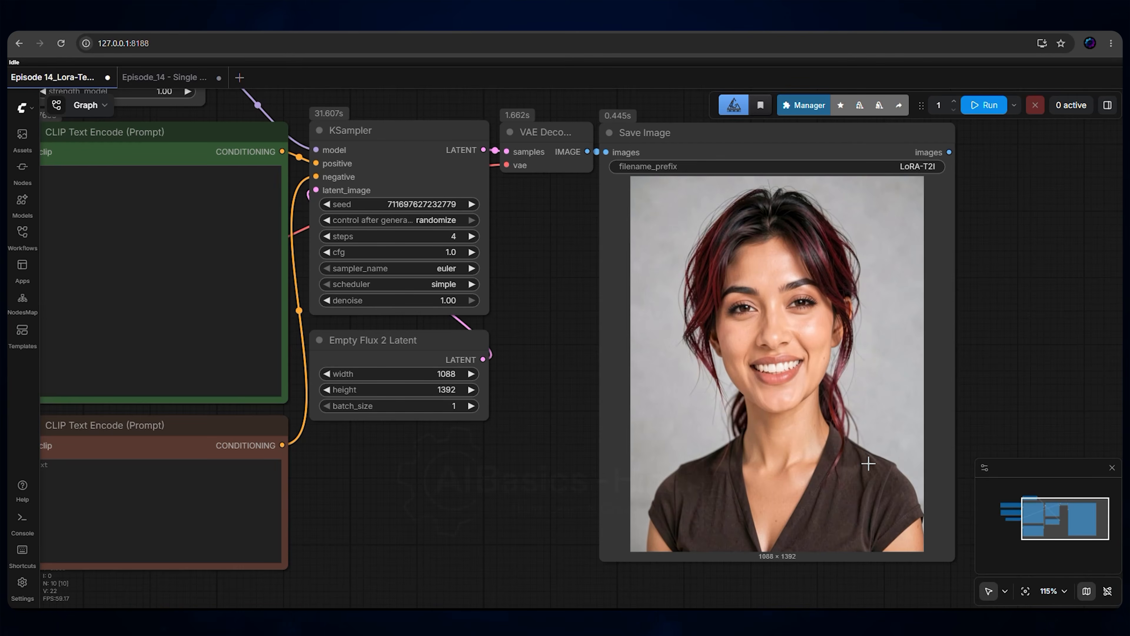
click(390, 254)
text(tina_ai)
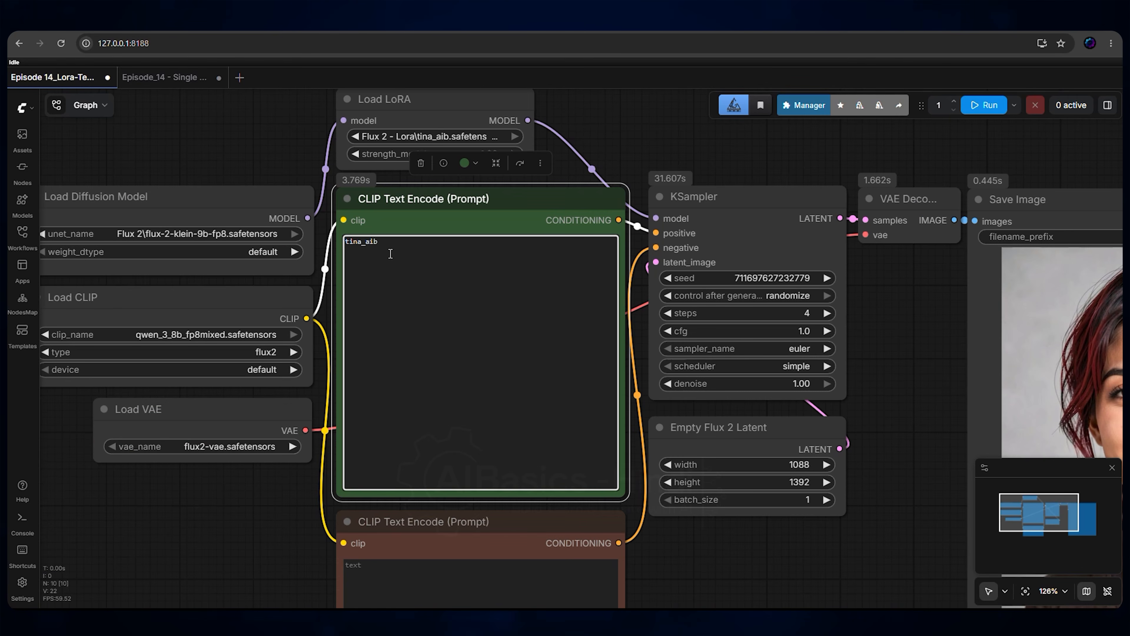
text(b)
key(Return)
key(Return)
text(full body portrait, laying on her stomach, propped up on her elbows, looking forward. Ultra photorealistic 2K square, shallow depth of field, preserve identical face and figure exactly.)
click(983, 105)
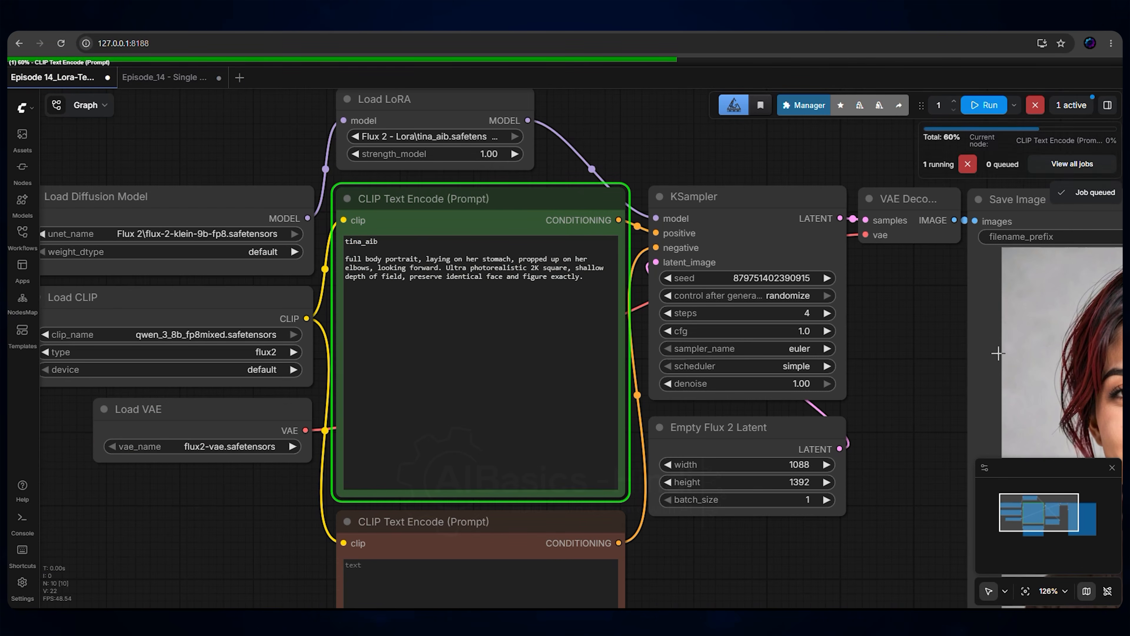
click(1026, 593)
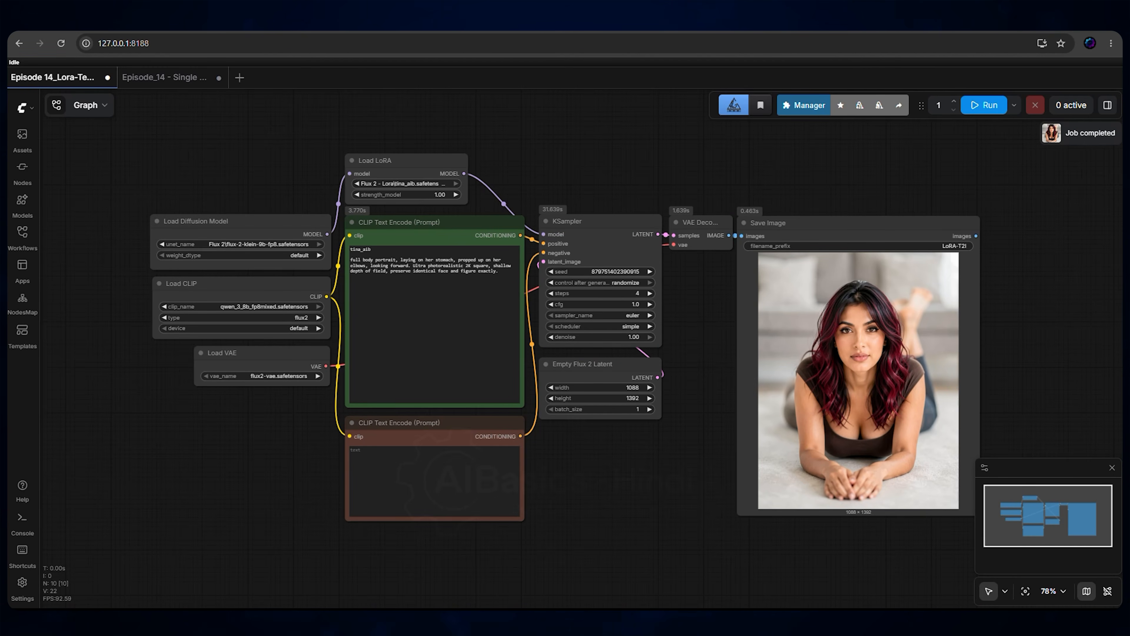
scroll(820, 366, up, 4)
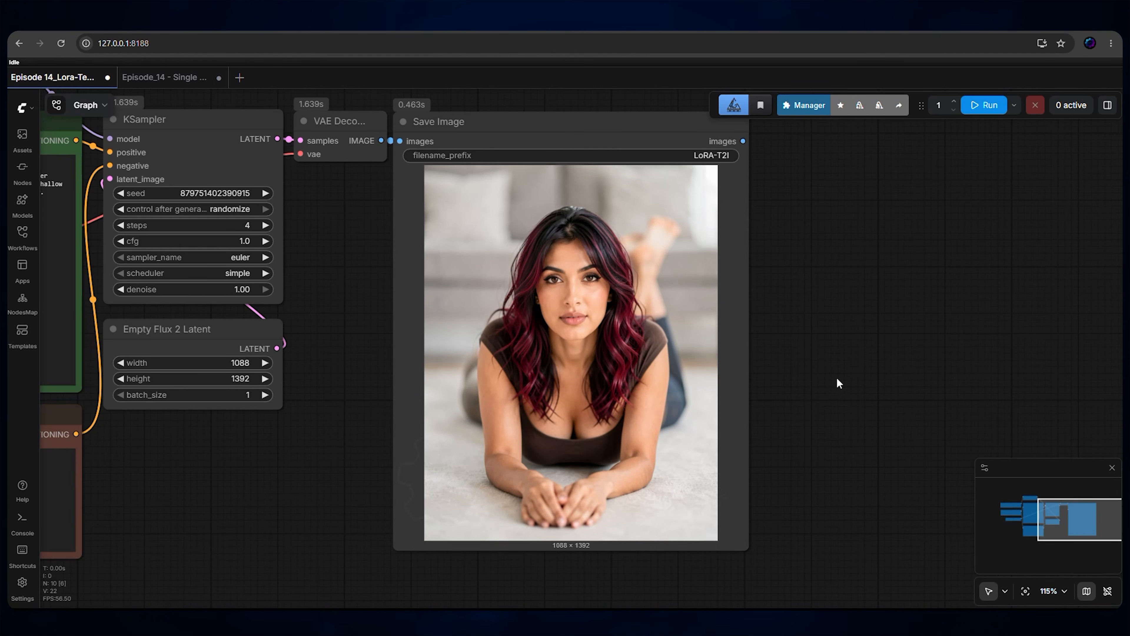
Step: Replace the description below tina_aib with the stage monitor and acoustic guitar pose prompt, and generate a new image
click(1025, 590)
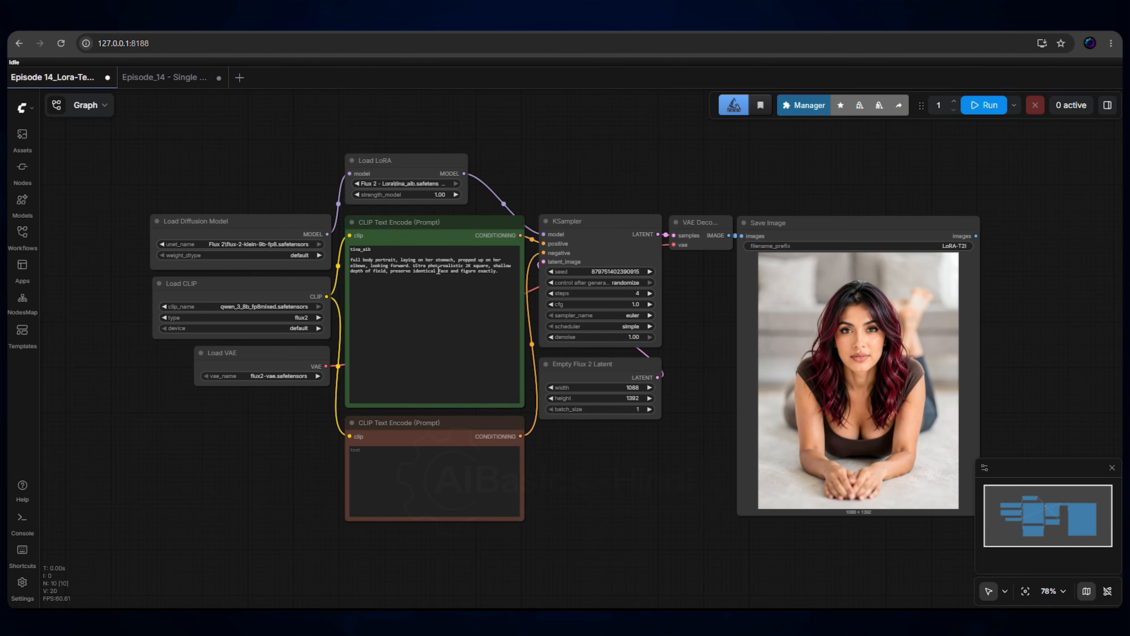
drag(499, 271, 350, 260)
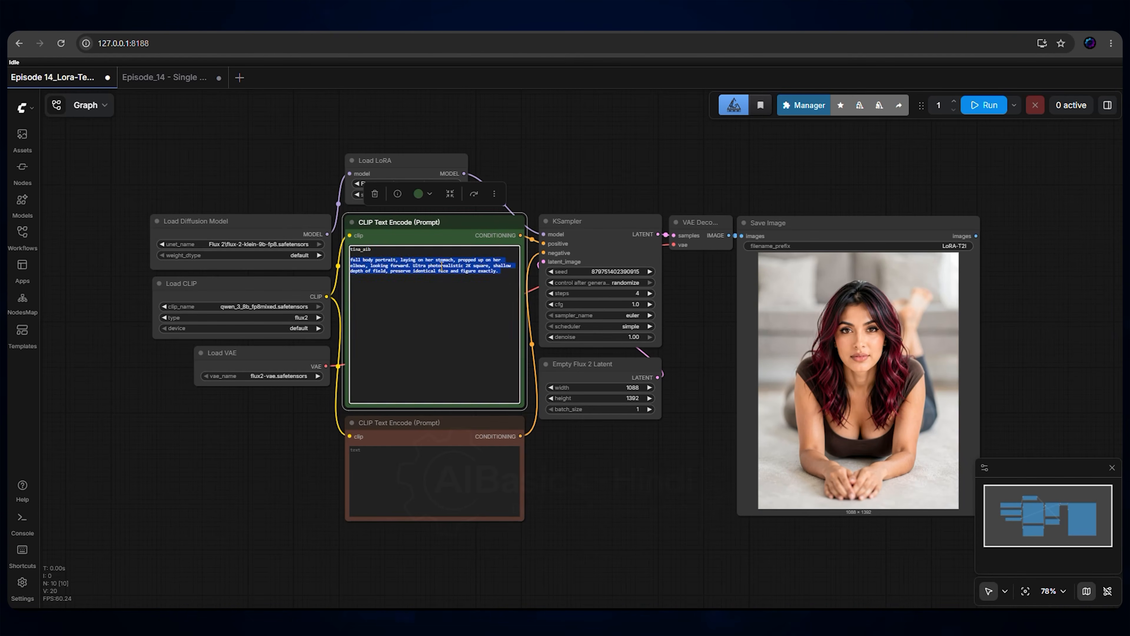
text(Pose: Sitting on a stage monitor with an acoustic guitar, strumming, looking up directly at the viewer positioned above. Expression: Happy, not over smiled, no over react, square face with defined structure. Clothing: Modern western 2-piece set, deep round neck top with stomach visible, mini skirt with thighs visible. Background: Wooden stage floor, scattered guitar pedals below. Lighting: Positive, midday bright daylight, perfectly even illumination. Camera: High angle looking down at the subject, 8k, ultra-realistic portrait, shallow depth of field.)
click(610, 436)
key(ctrl+Return)
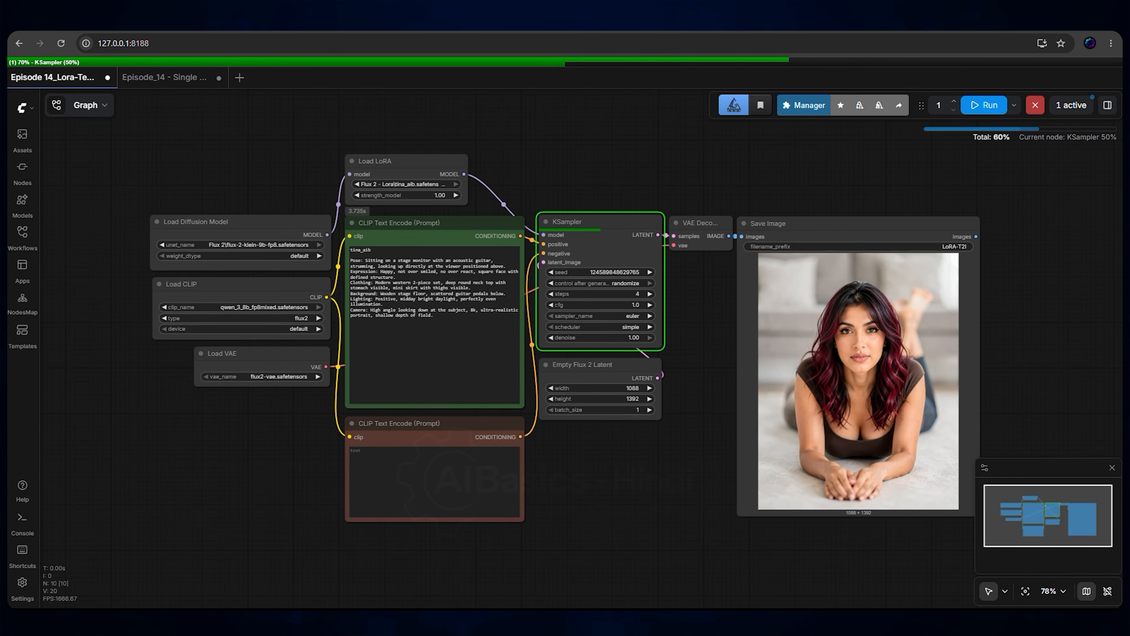
drag(1018, 375, 892, 377)
scroll(867, 363, up, 5)
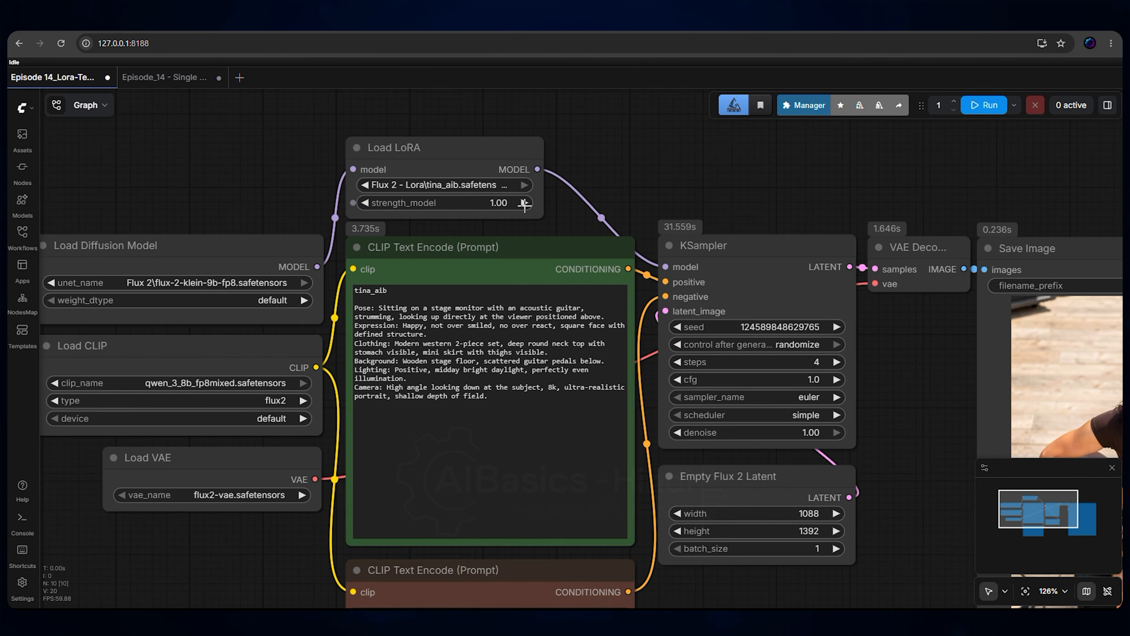
Step: Raise the Load LoRA node's model strength to 1.03 and step it back down
click(524, 203)
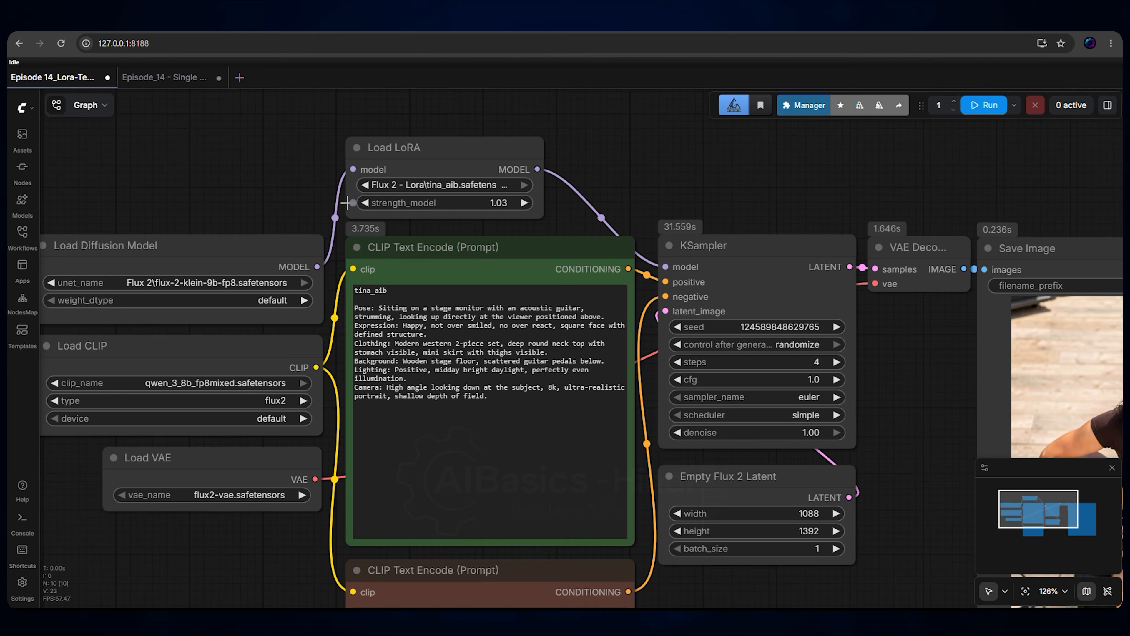
click(365, 203)
click(1024, 593)
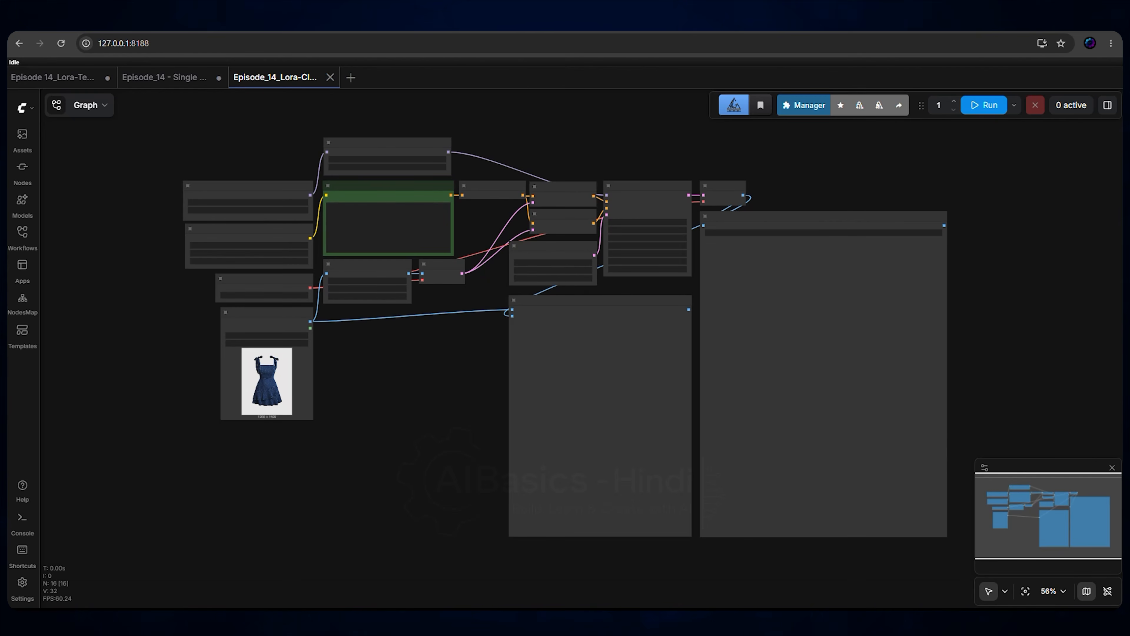
Step: In the clothing workflow, load tina_aib.safetensors as the LoRA and change the prompt's trigger word to tina_aib
scroll(329, 128, up, 7)
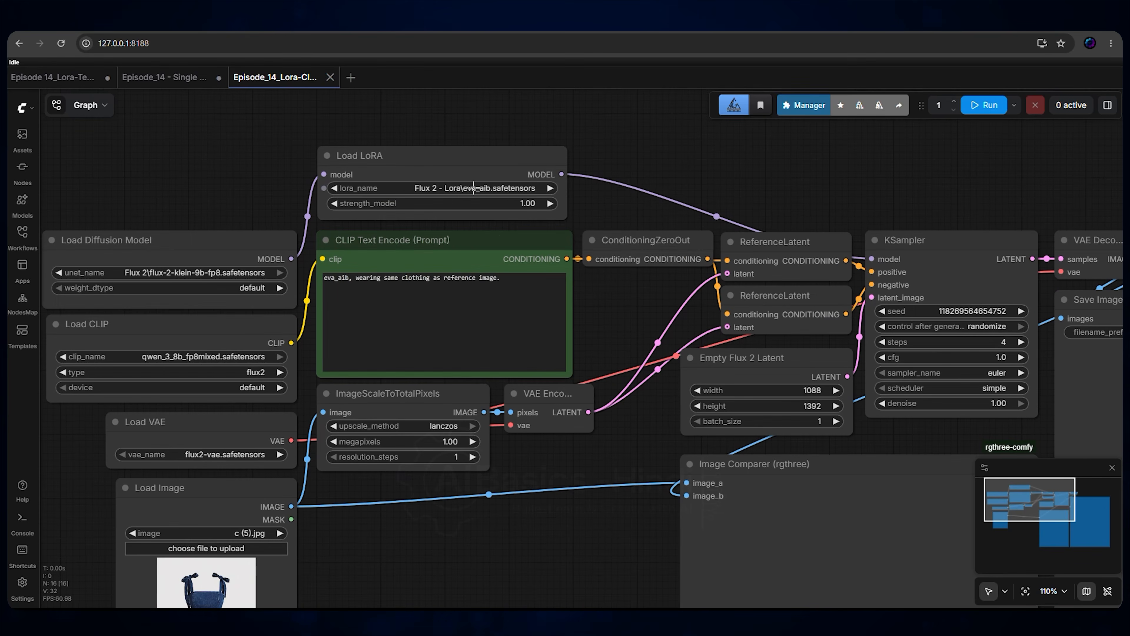
click(463, 187)
click(523, 253)
click(335, 279)
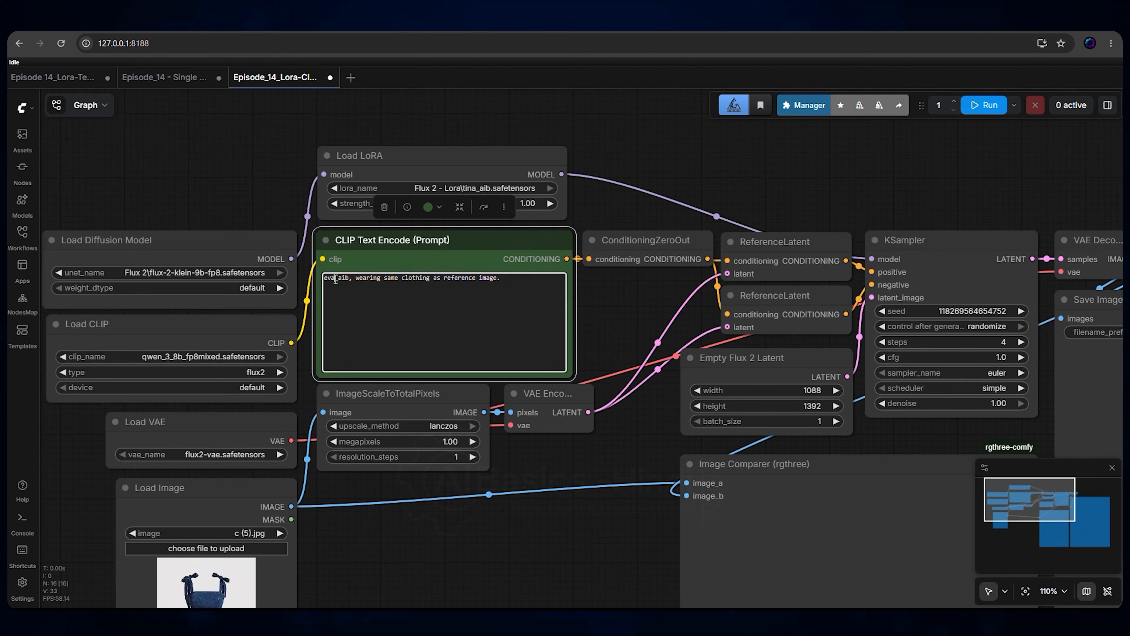
drag(336, 279, 326, 280)
text(tina)
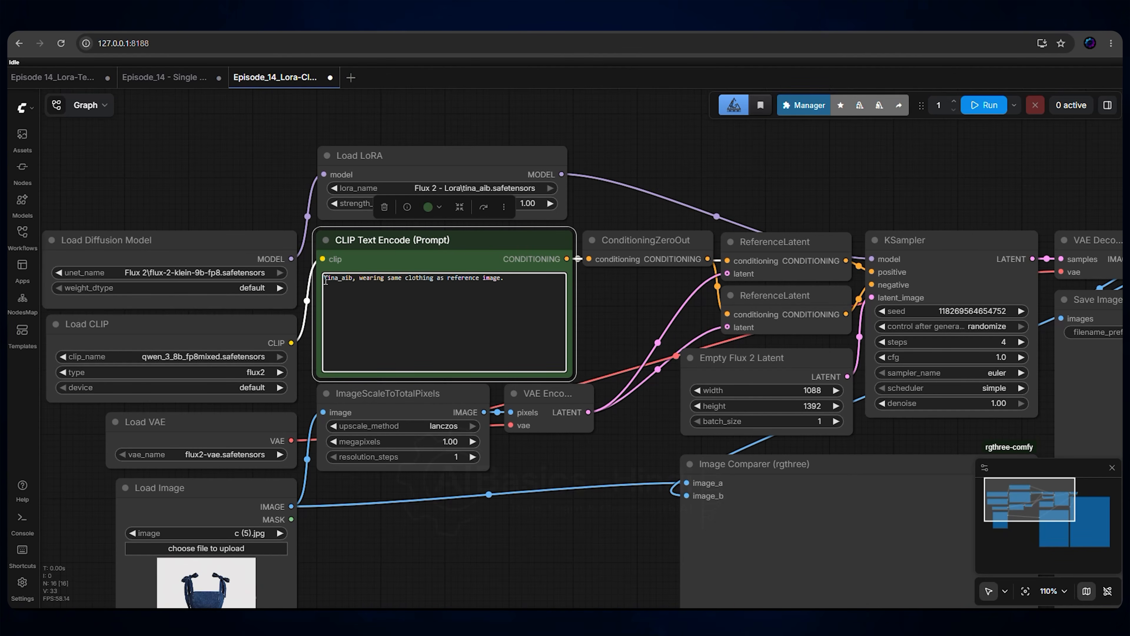
Step: Run the clothing workflow with the blue dress reference and compare the generated outfit with it up close
drag(444, 533, 532, 320)
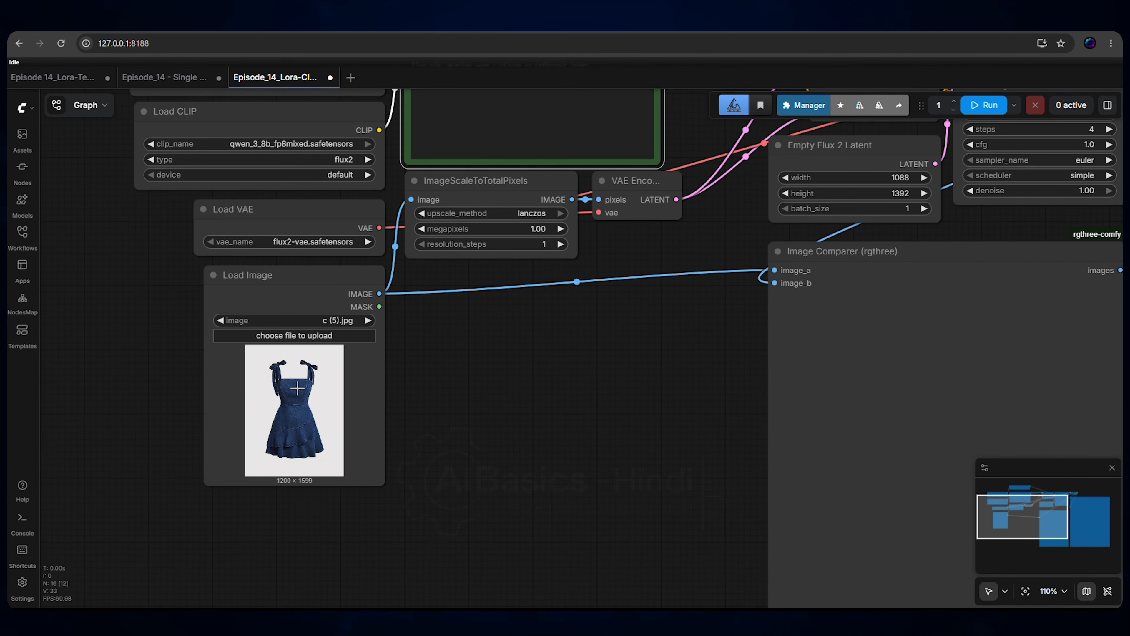
click(615, 417)
drag(644, 394, 477, 427)
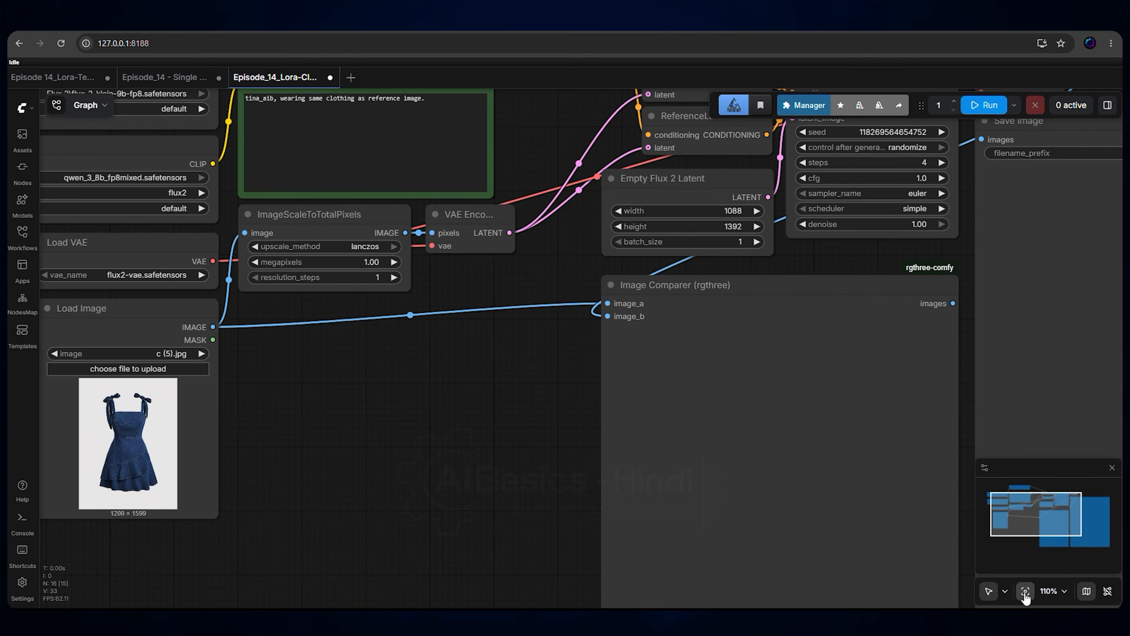
click(1025, 591)
click(999, 109)
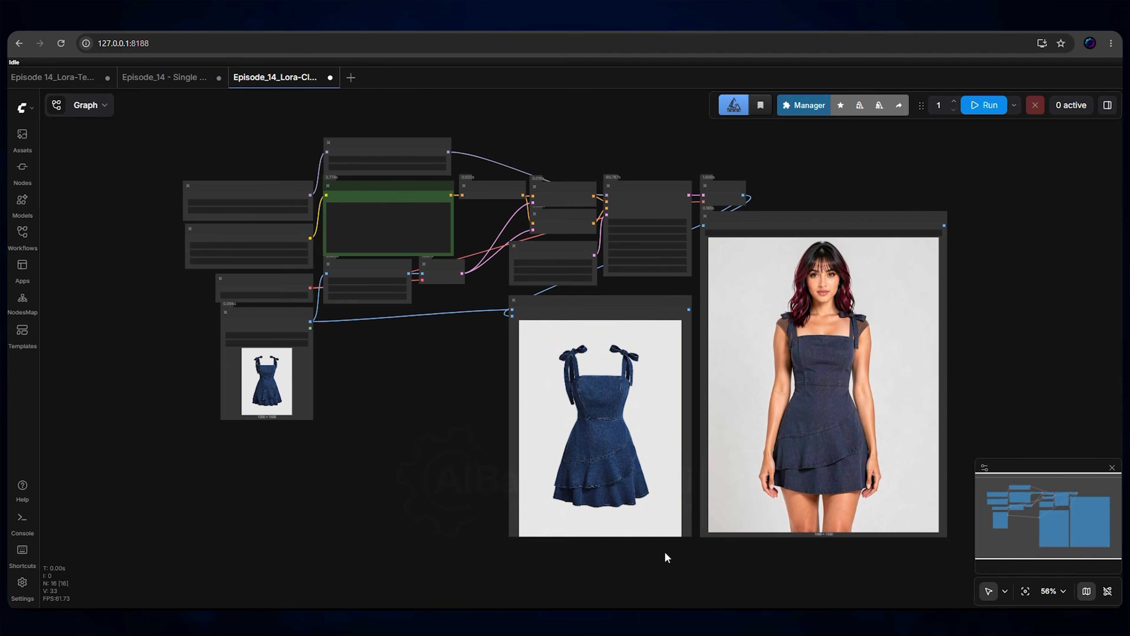
scroll(612, 461, up, 4)
drag(444, 402, 280, 397)
scroll(971, 235, up, 3)
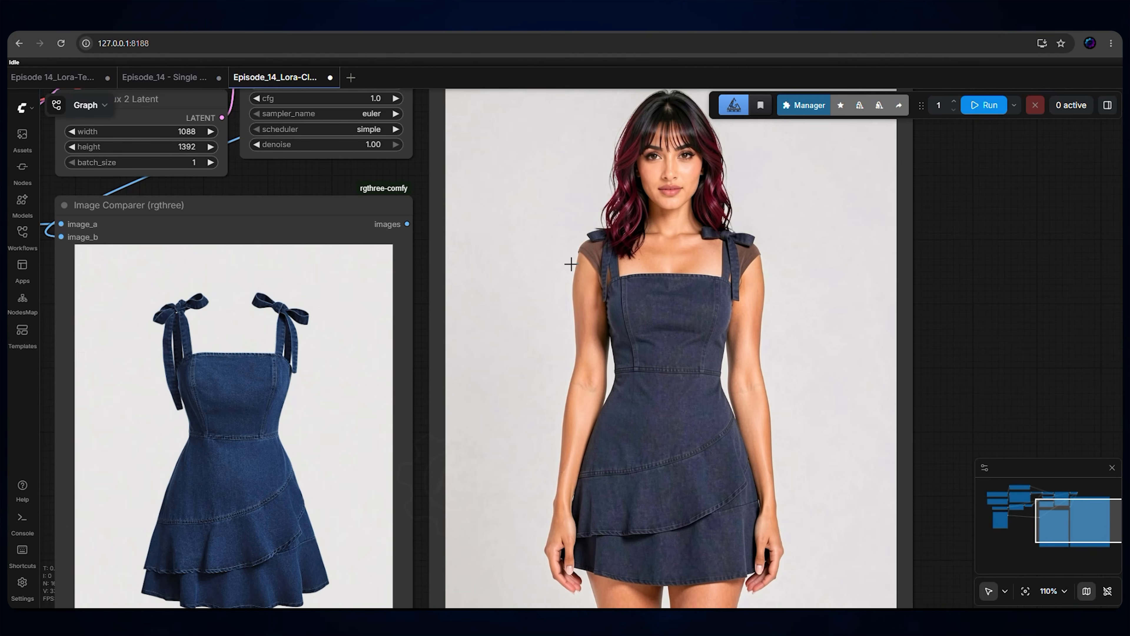
Step: Load ComfyUI_00164_.png from the Persons folder as the reference image and set the prompt to "tina_aib, is standing with person from image 1."
scroll(676, 307, down, 2)
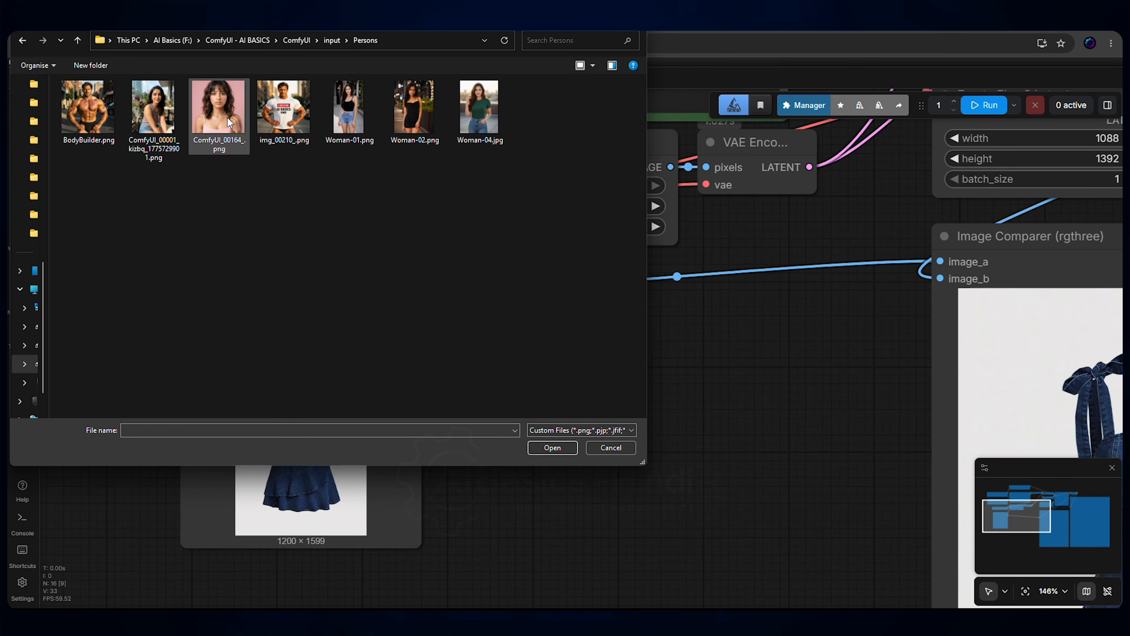
click(215, 115)
double_click(215, 115)
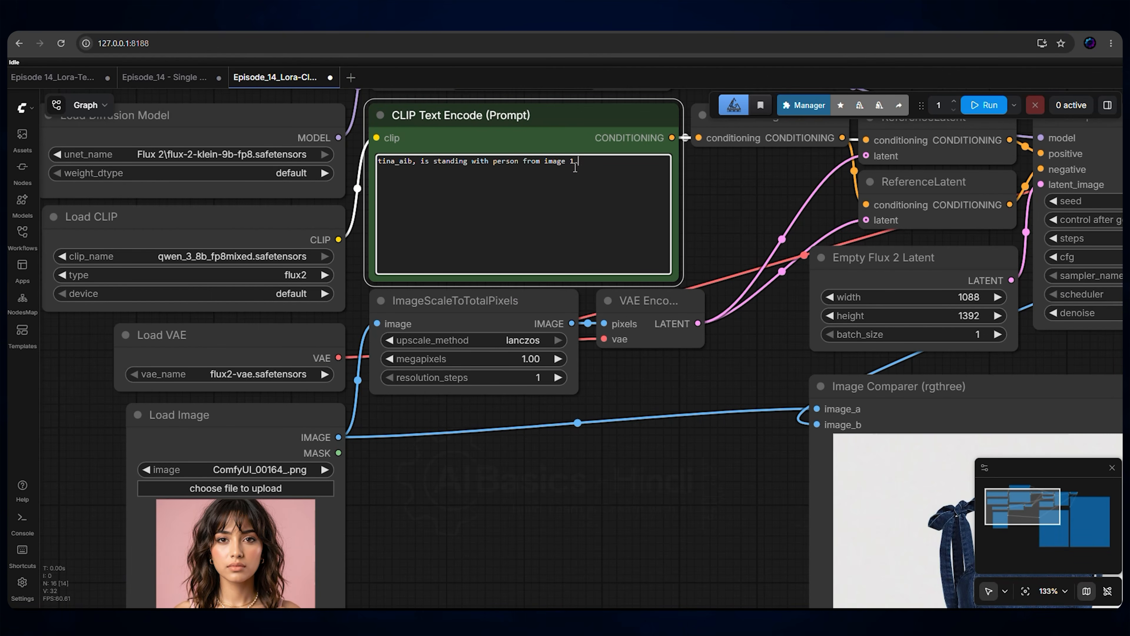
Step: Generate the image of tina_aib with the reference person and examine both faces up close
click(984, 105)
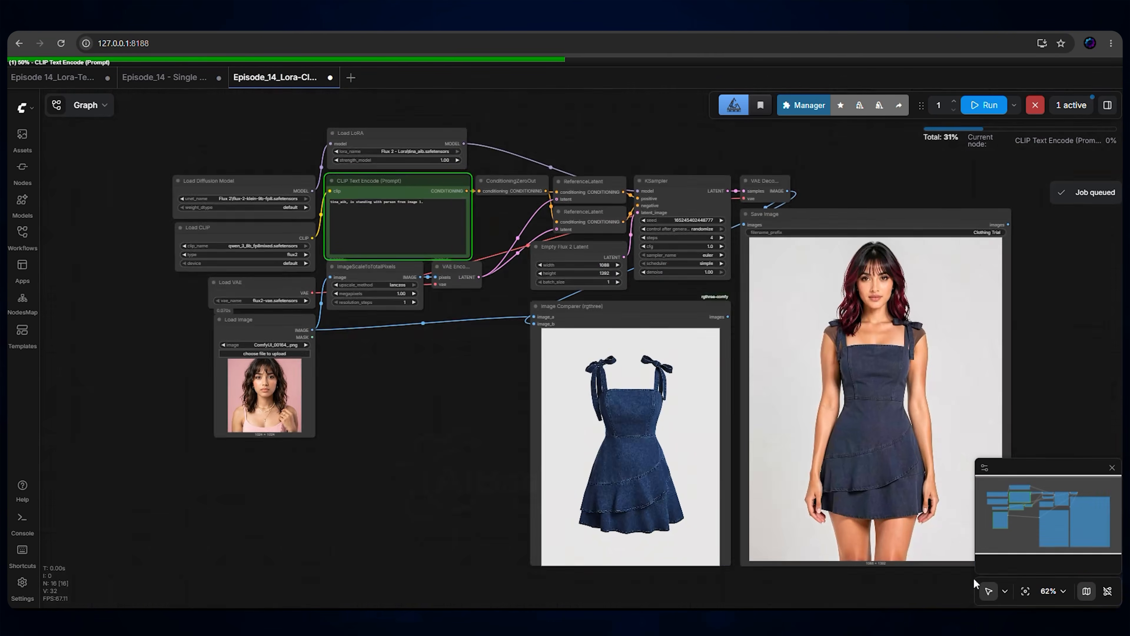
click(1025, 590)
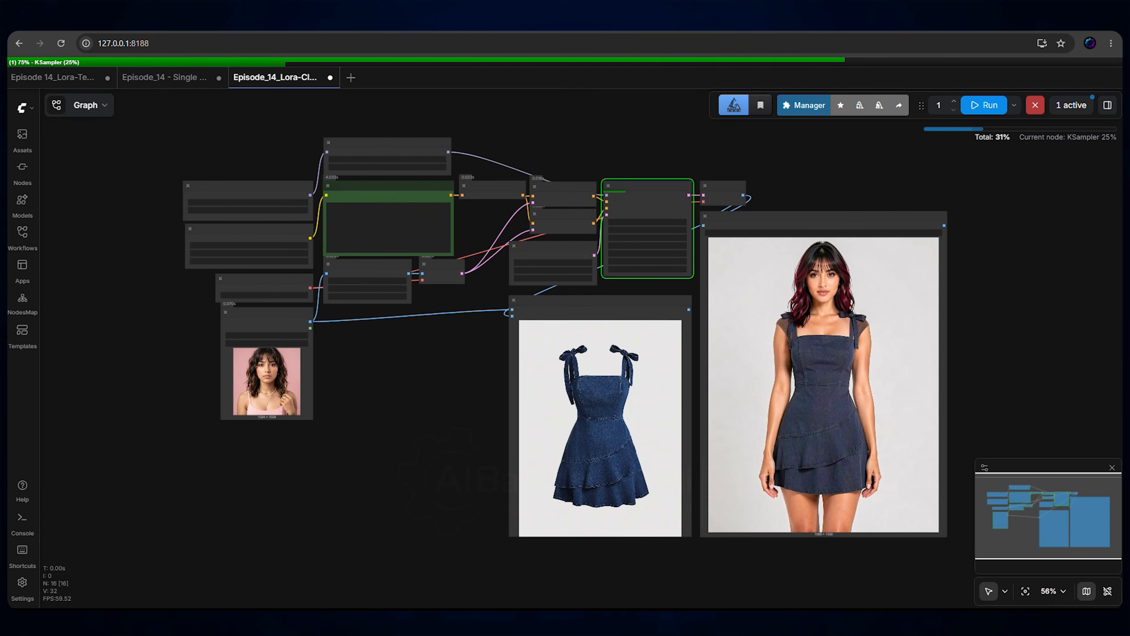
drag(1055, 363, 880, 317)
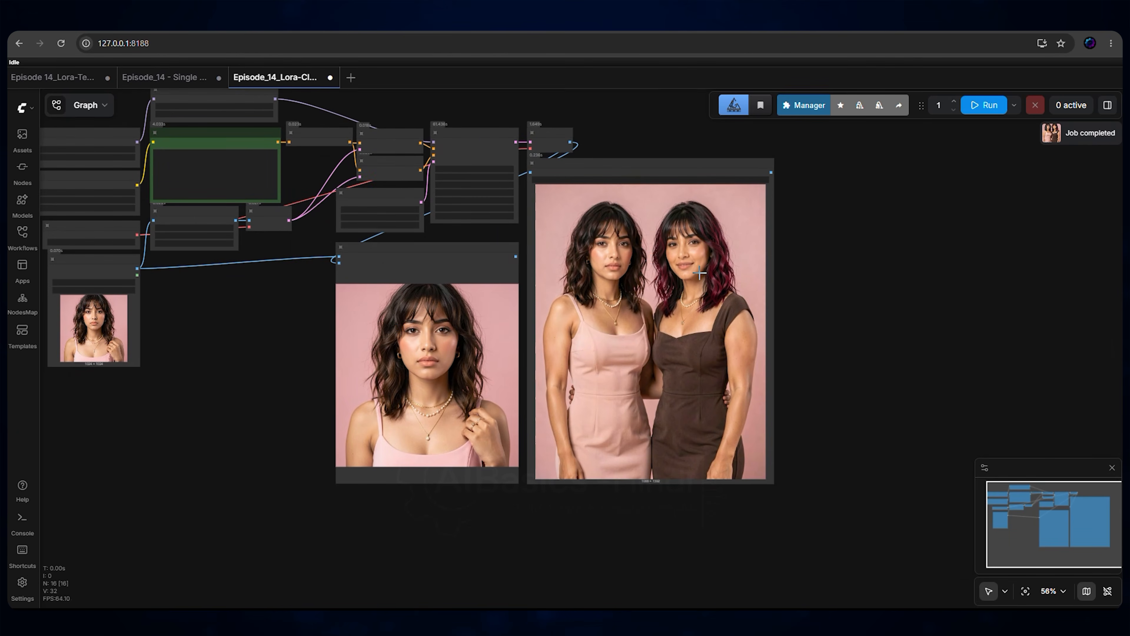
scroll(700, 274, up, 4)
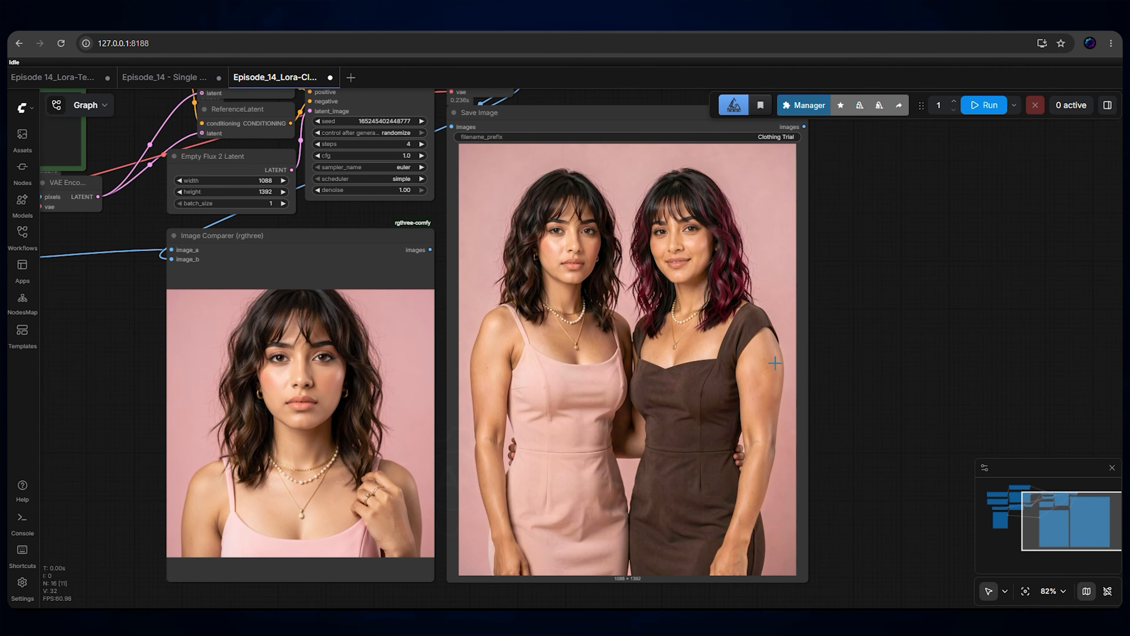
scroll(872, 375, down, 5)
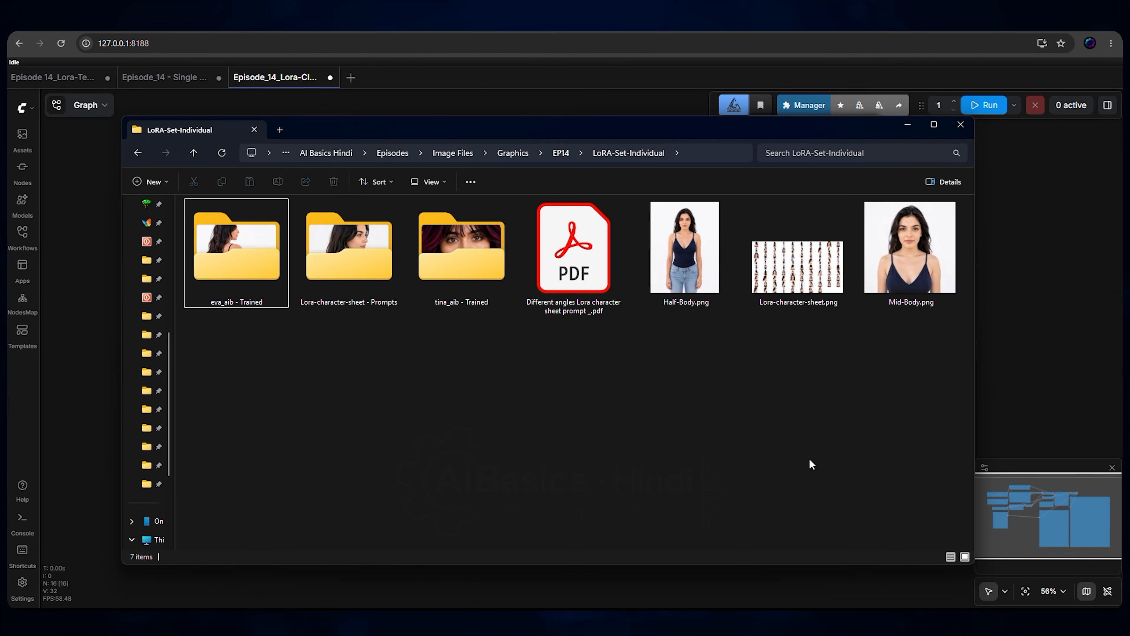
Step: Review the Lora-character-sheet - Prompts images, the prompt PDF and Lora-character-sheet.png in the LoRA-Set-Individual folder
double_click(353, 274)
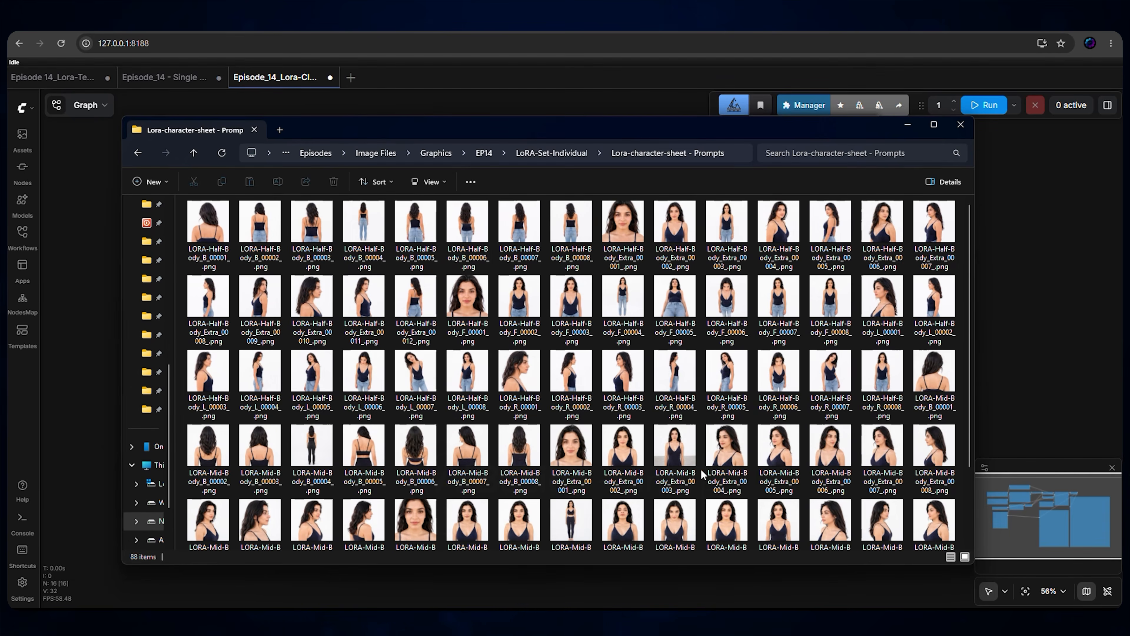
scroll(704, 466, down, 1)
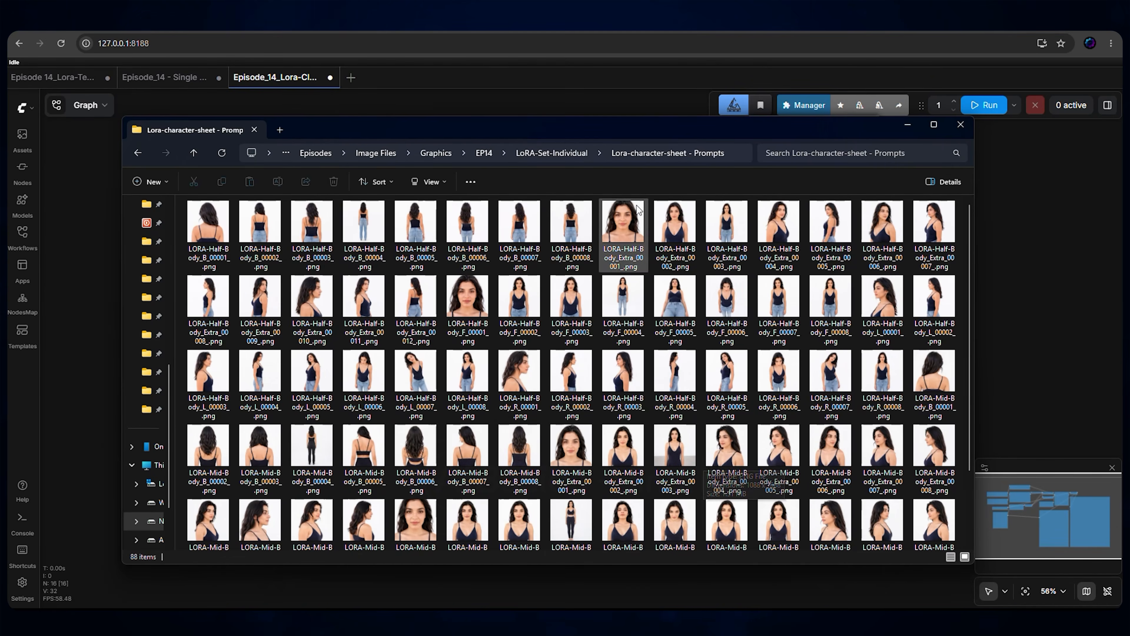
click(554, 153)
click(586, 278)
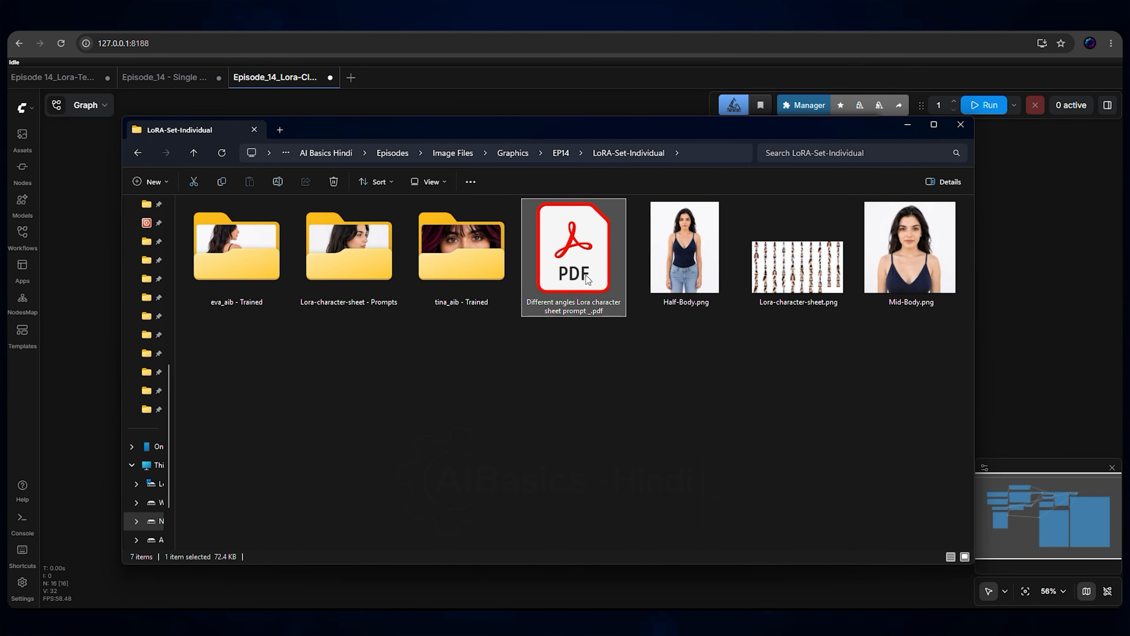
double_click(588, 279)
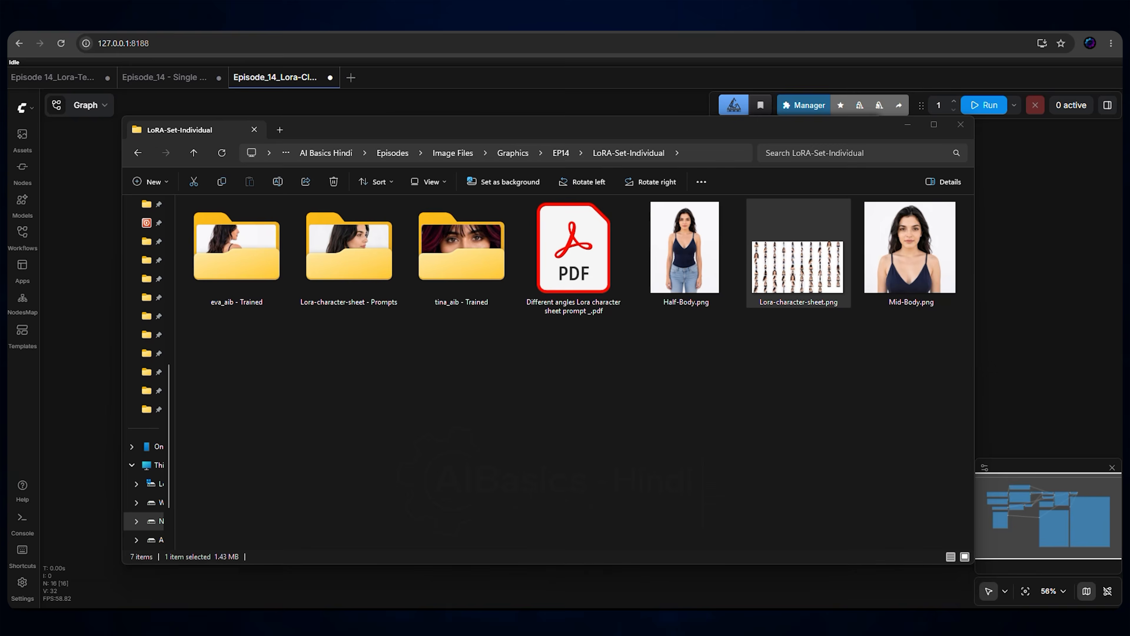
double_click(802, 254)
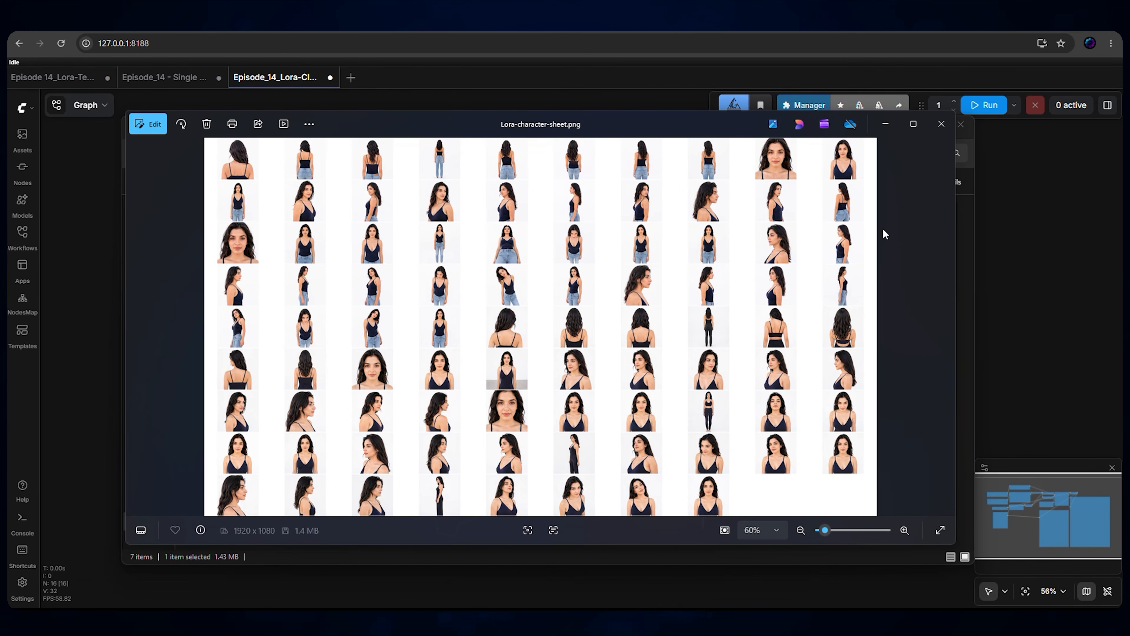
click(940, 124)
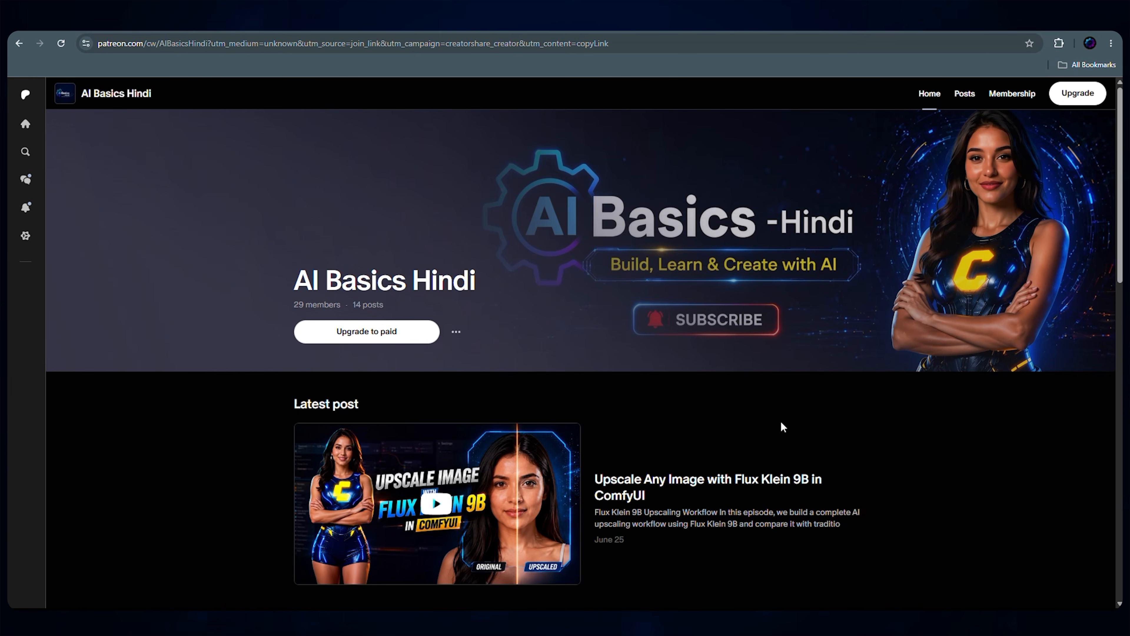
Step: Look through the latest, recent and popular posts on the AI Basics Hindi Patreon page
scroll(782, 423, down, 4)
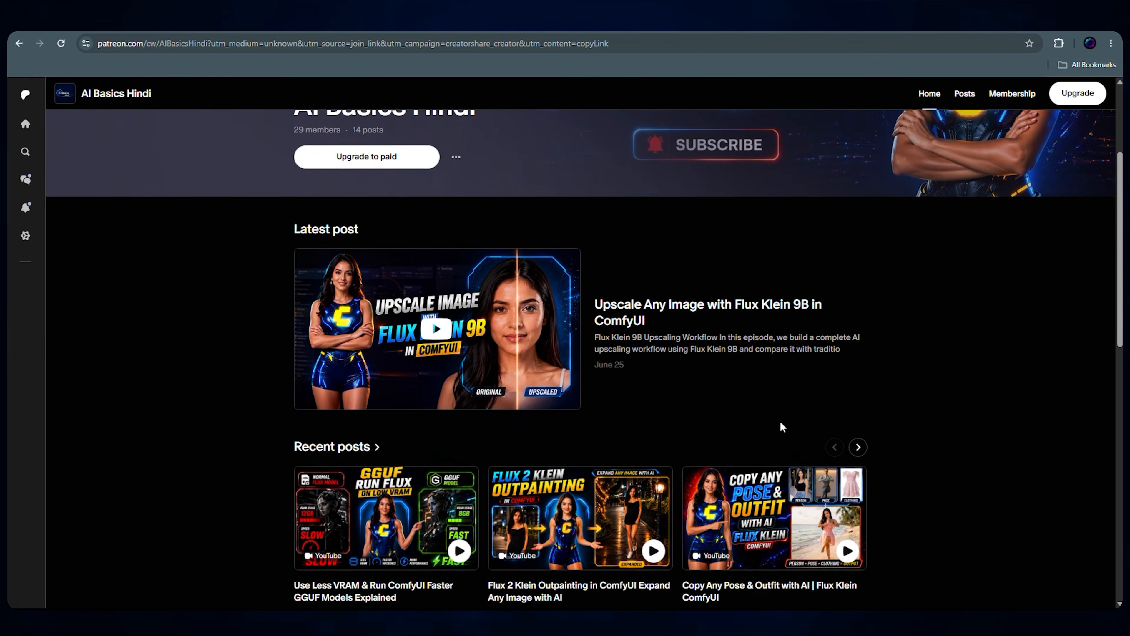
scroll(781, 426, down, 1)
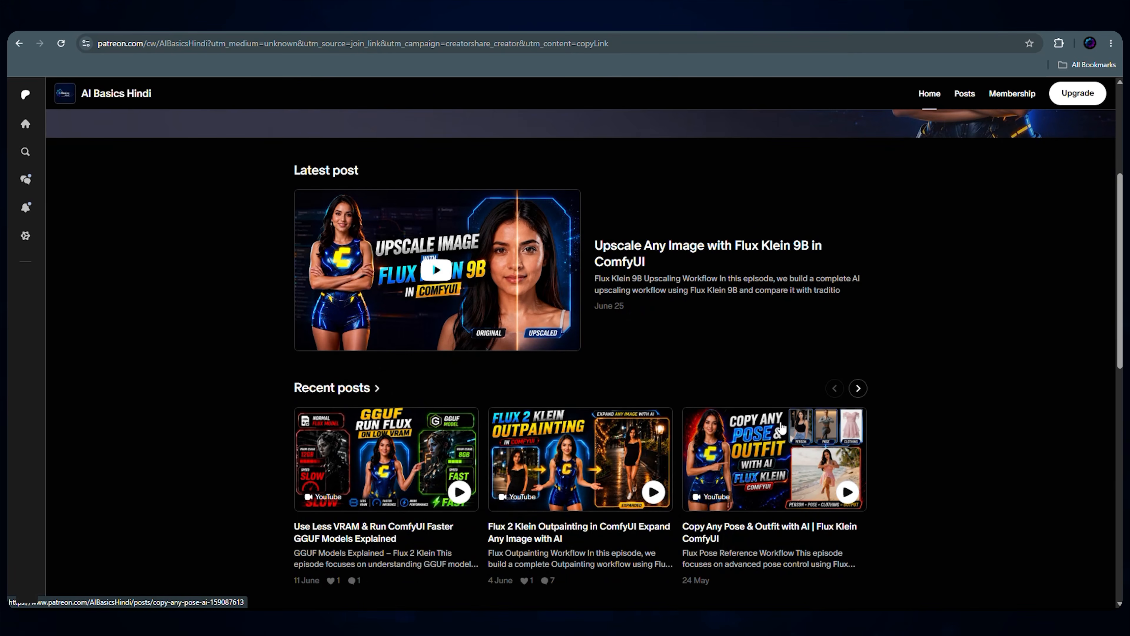
scroll(781, 426, down, 5)
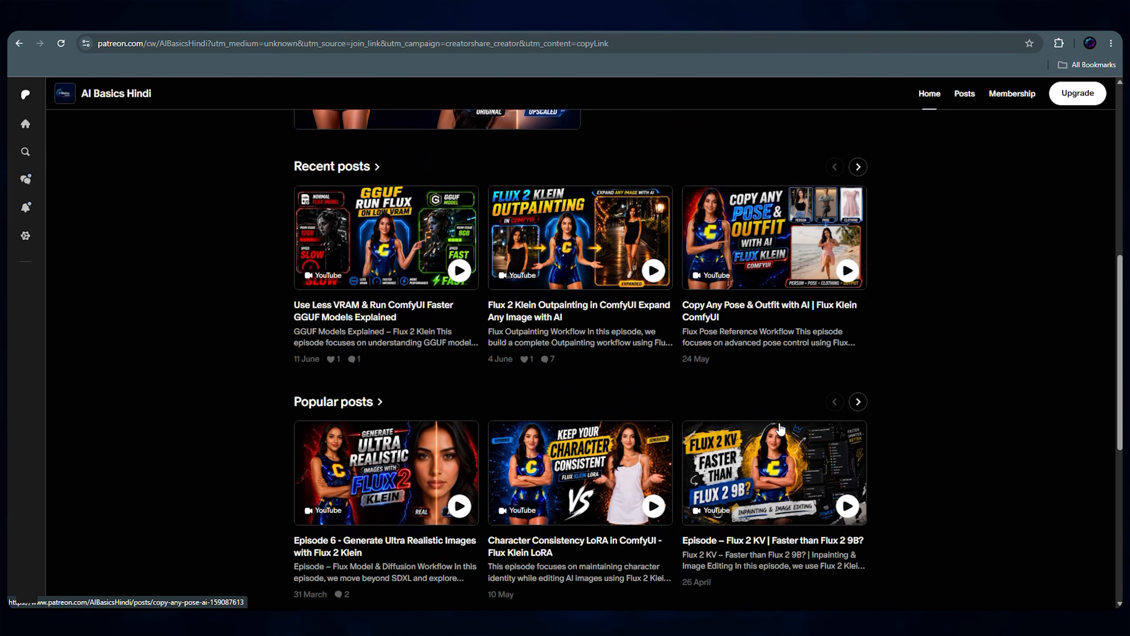
scroll(780, 428, down, 2)
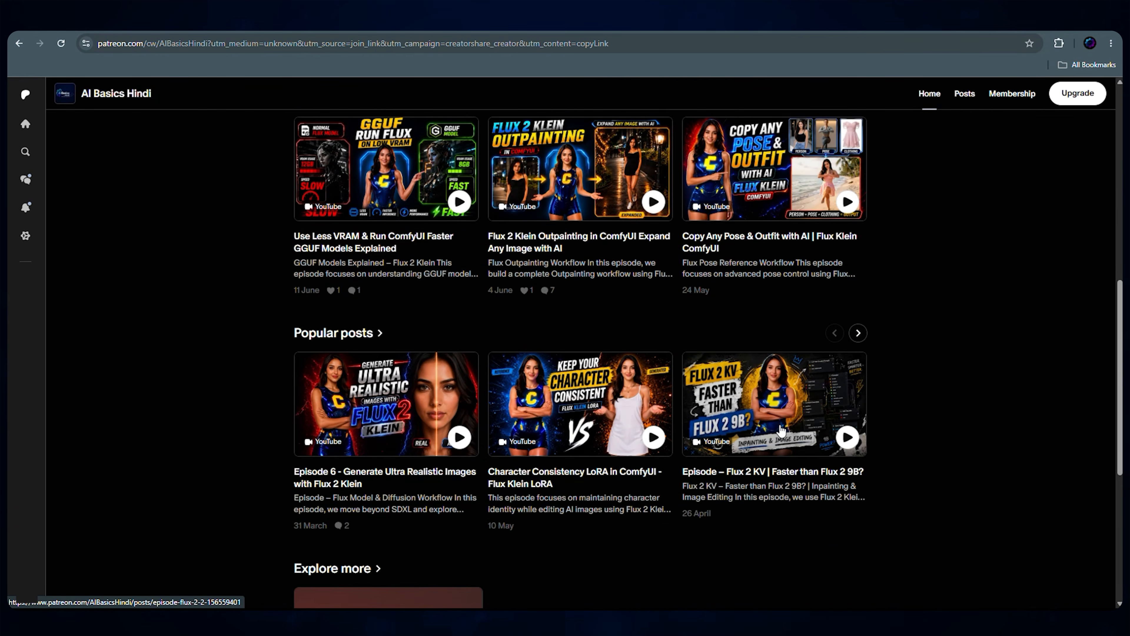